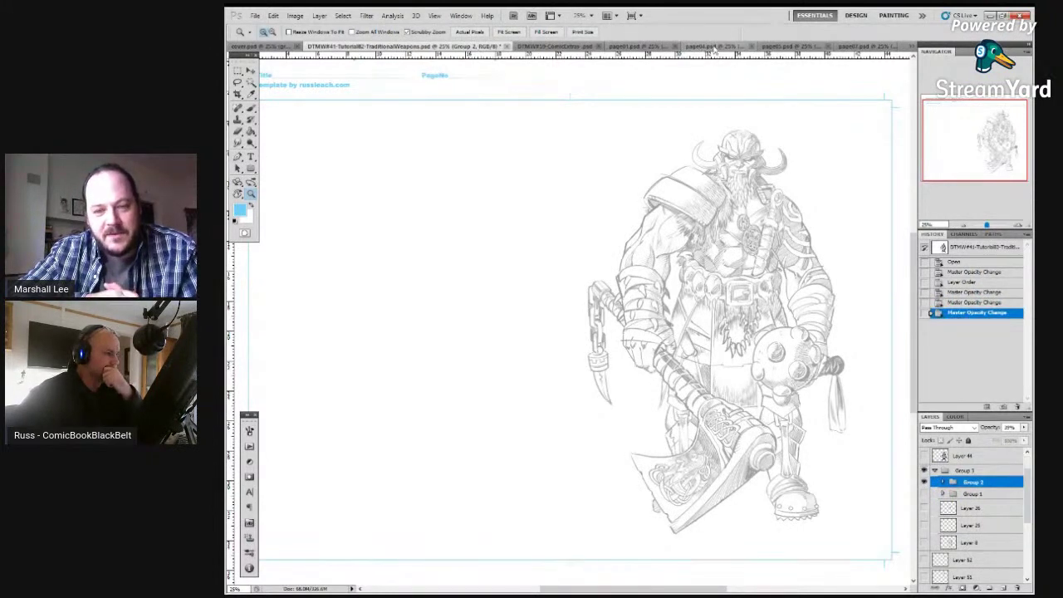
# Switch to page01.psd and group the five visible ink layers, Layer 22 through Layer 25, using the default group settings
pyautogui.click(689, 46)
pyautogui.click(595, 48)
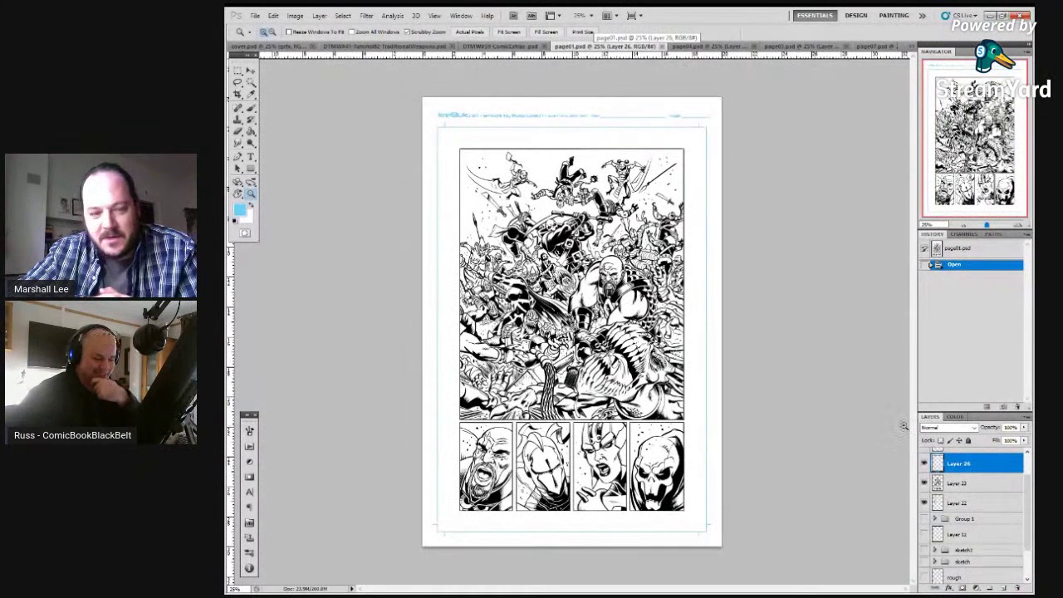
pyautogui.scroll(2, 952, 536)
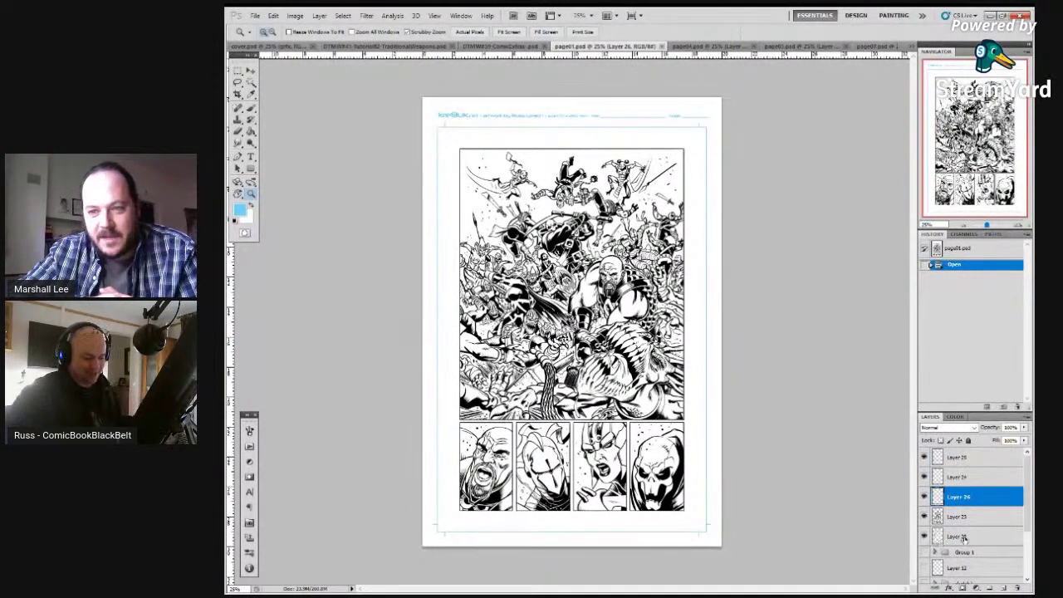
pyautogui.click(962, 538)
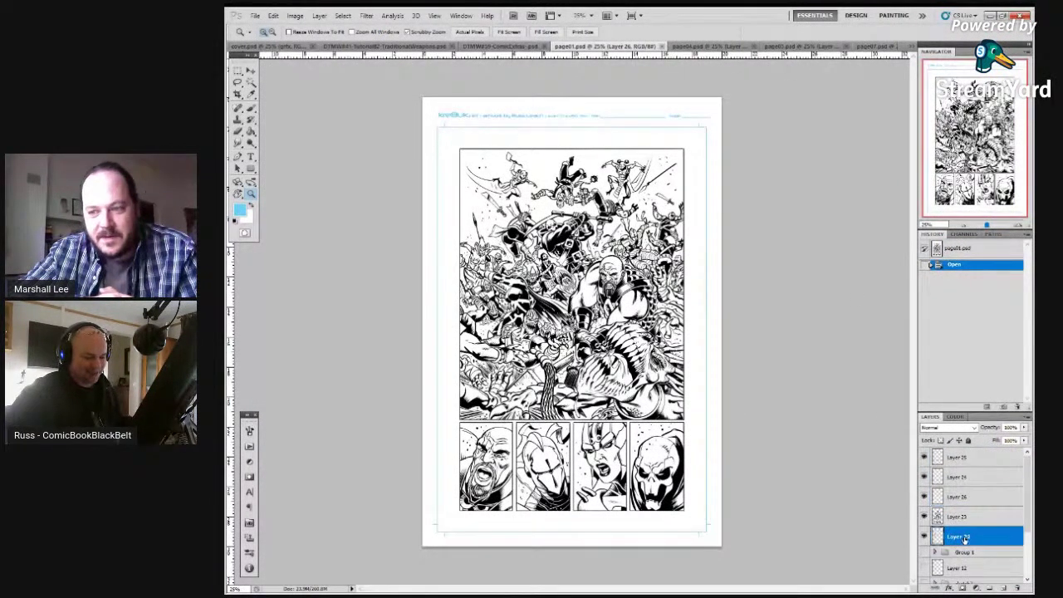
pyautogui.keyDown('shift'); pyautogui.click(982, 457); pyautogui.keyUp('shift')
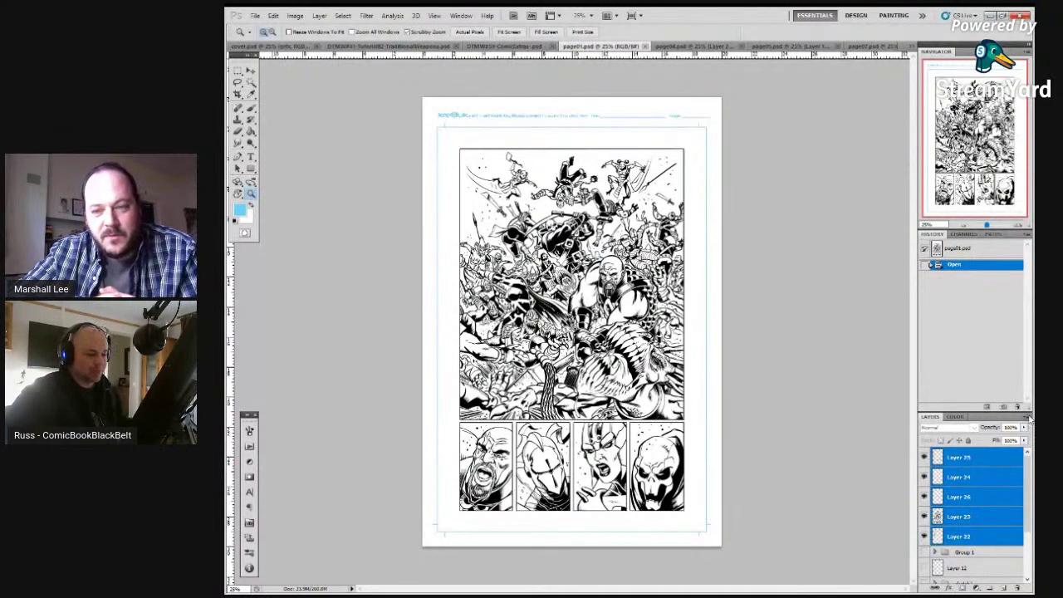
pyautogui.click(1028, 417)
pyautogui.click(1006, 226)
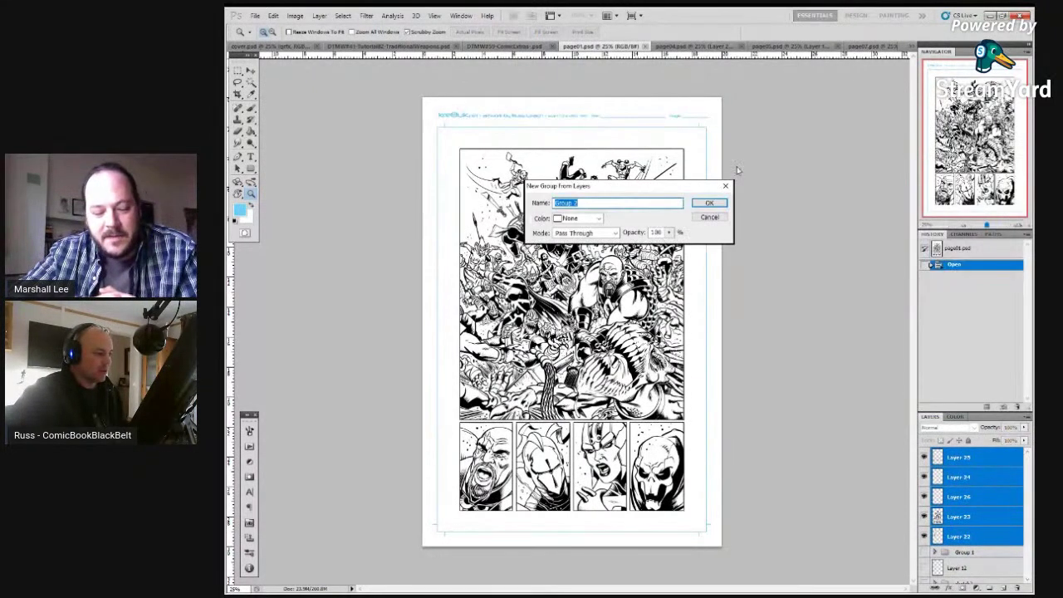
pyautogui.click(711, 202)
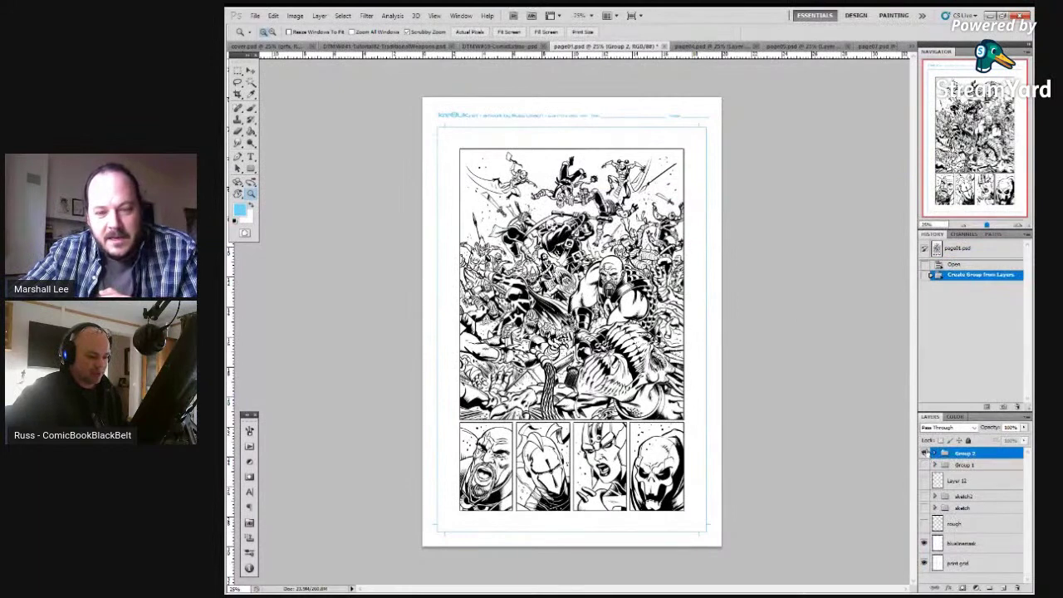
# Hide the inked Group 2, show the pencilled Group 1 and reduce Group 1's opacity
pyautogui.click(924, 453)
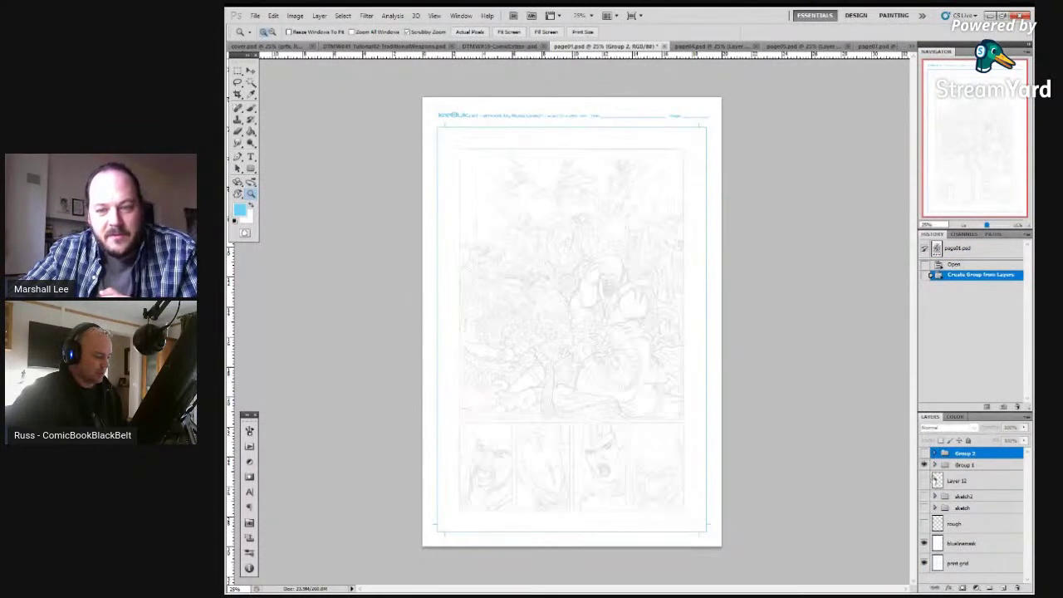
pyautogui.click(963, 465)
pyautogui.click(1024, 427)
pyautogui.moveTo(1023, 439)
pyautogui.mouseDown()
pyautogui.moveTo(986, 439)
pyautogui.moveTo(1010, 438)
pyautogui.mouseUp()
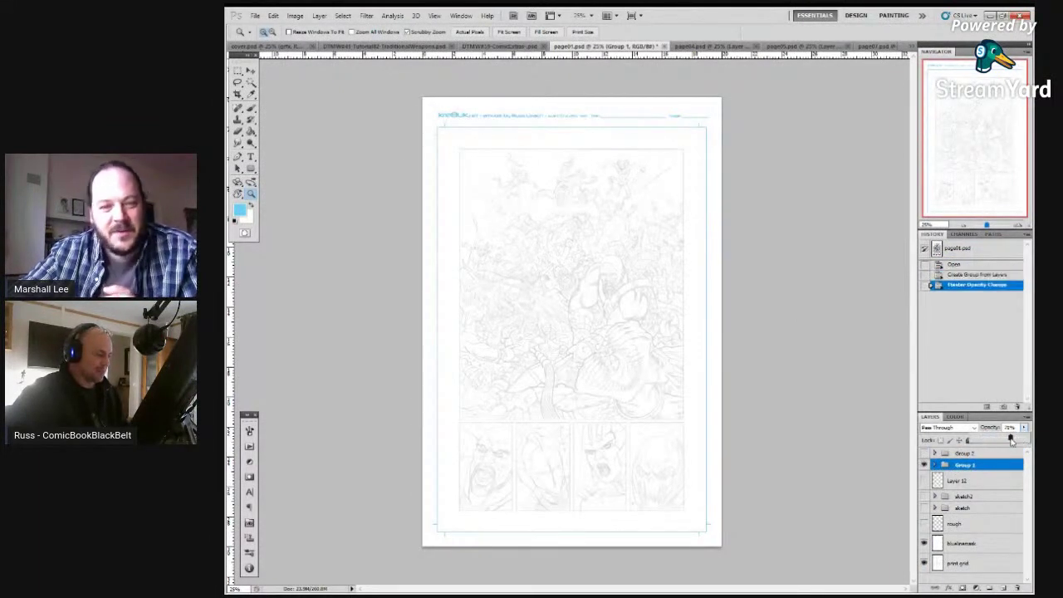
# Show the inked Group 2 in place of Group 1 and enlarge the lower row of face panels to 50%
pyautogui.click(923, 453)
pyautogui.click(924, 466)
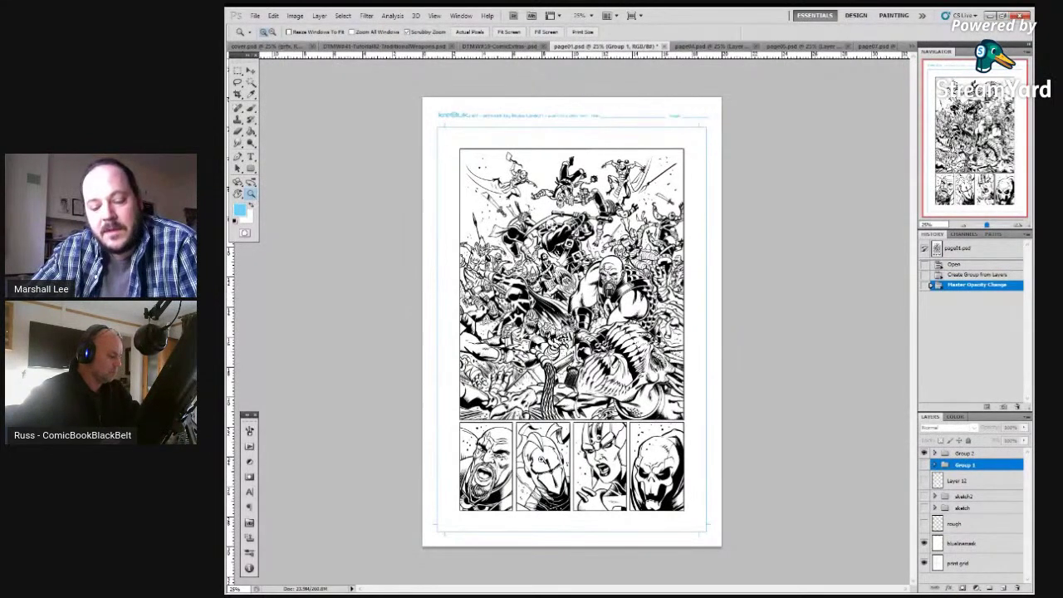
pyautogui.moveTo(572, 471); pyautogui.dragTo(575, 471)
pyautogui.click(575, 472)
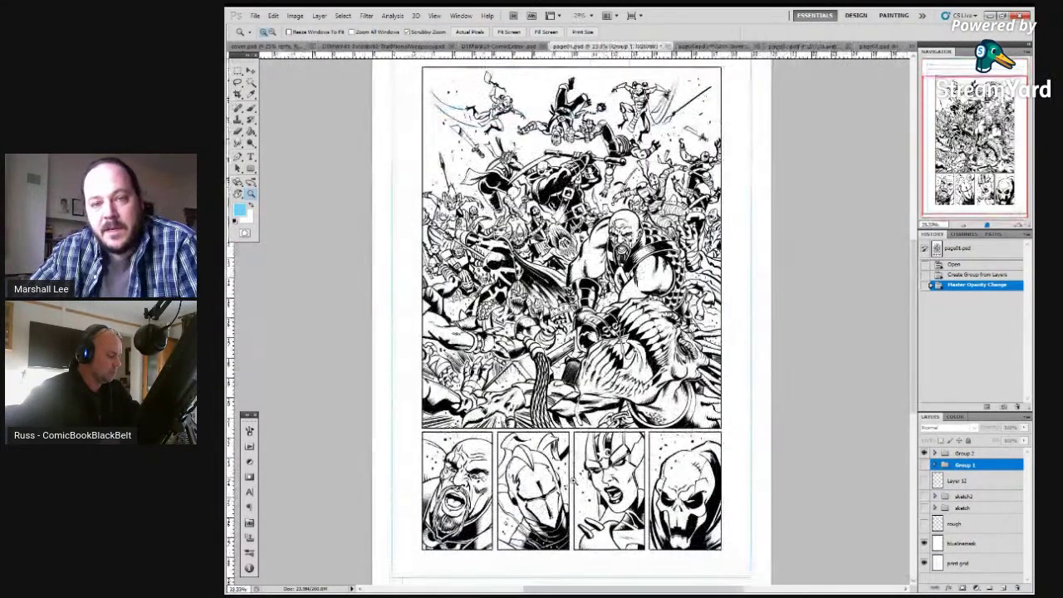
pyautogui.click(573, 480)
pyautogui.scroll(-3, 572, 487)
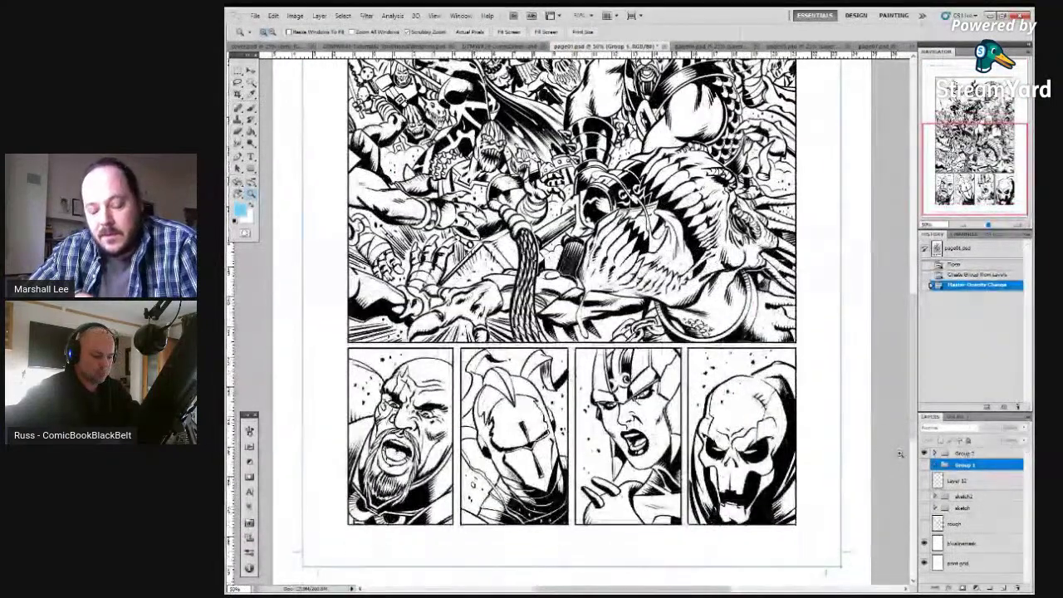
# Compare the Group 1 pencils with the Group 2 inks on the lower panels, ending on the inks
pyautogui.click(925, 465)
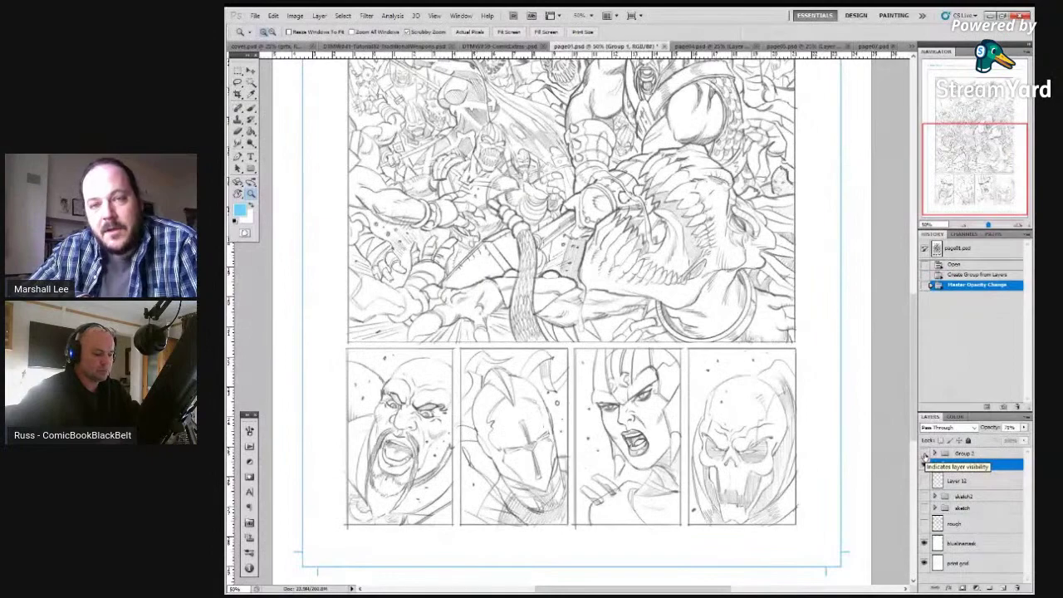
pyautogui.click(925, 465)
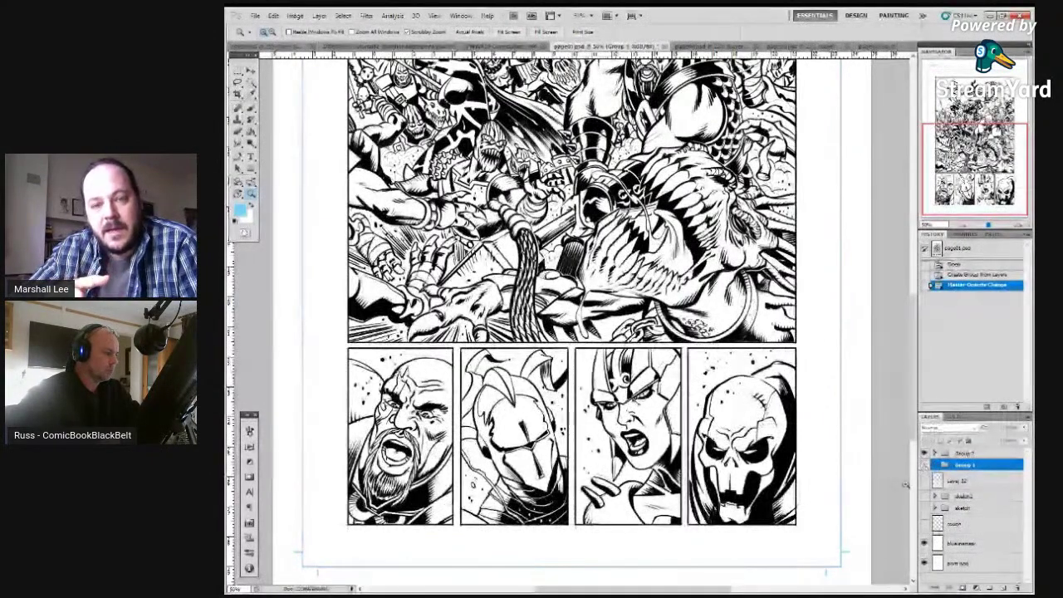
pyautogui.scroll(3, 314, 88)
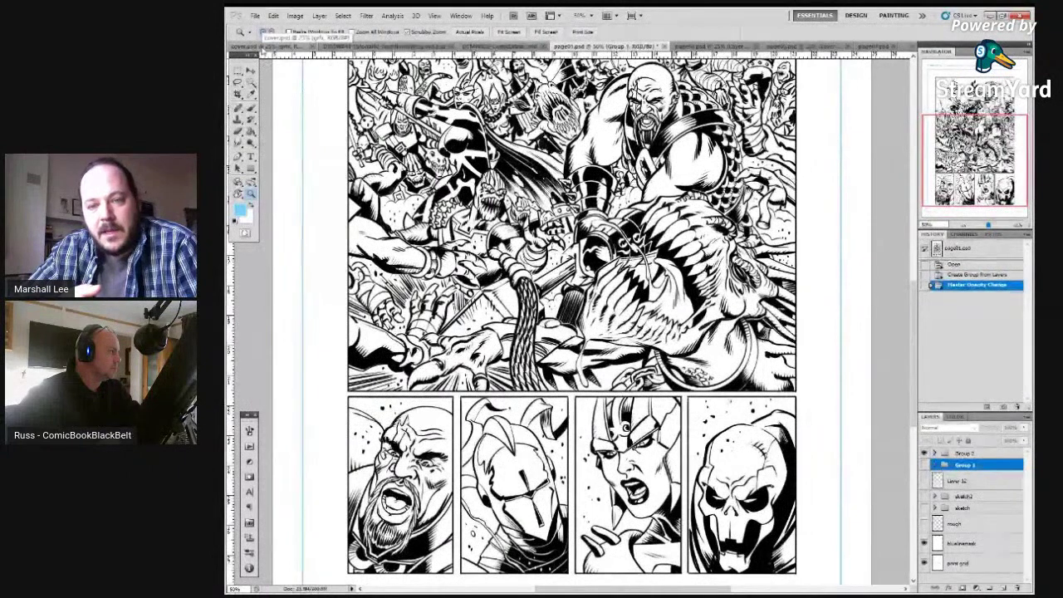
# Look through the TraditionalWeapons and ComicExtras documents, then return to page01.psd and view the full artwork at 33.33%
pyautogui.click(398, 45)
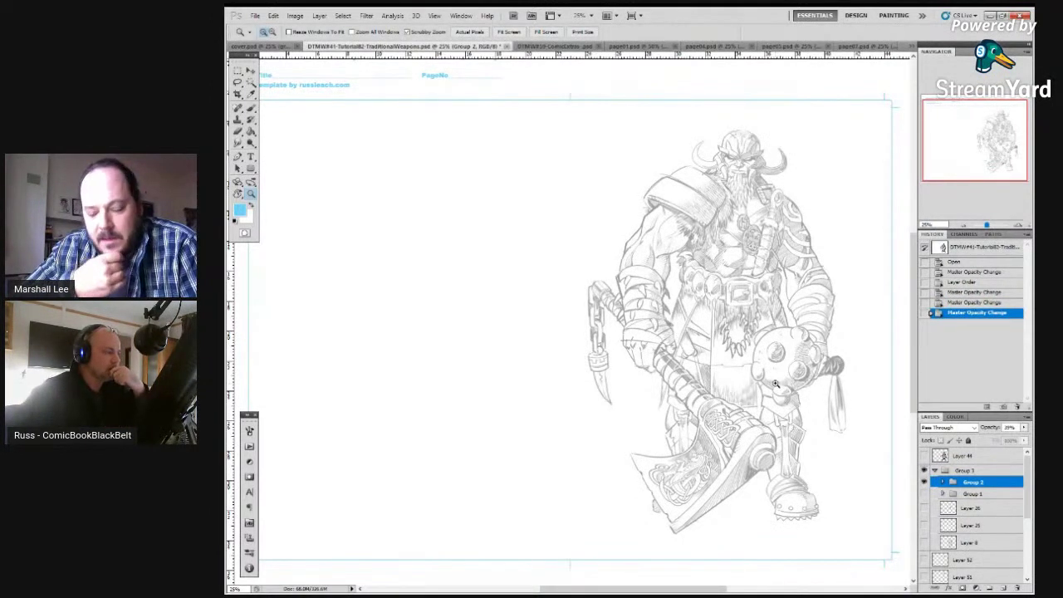
pyautogui.click(568, 46)
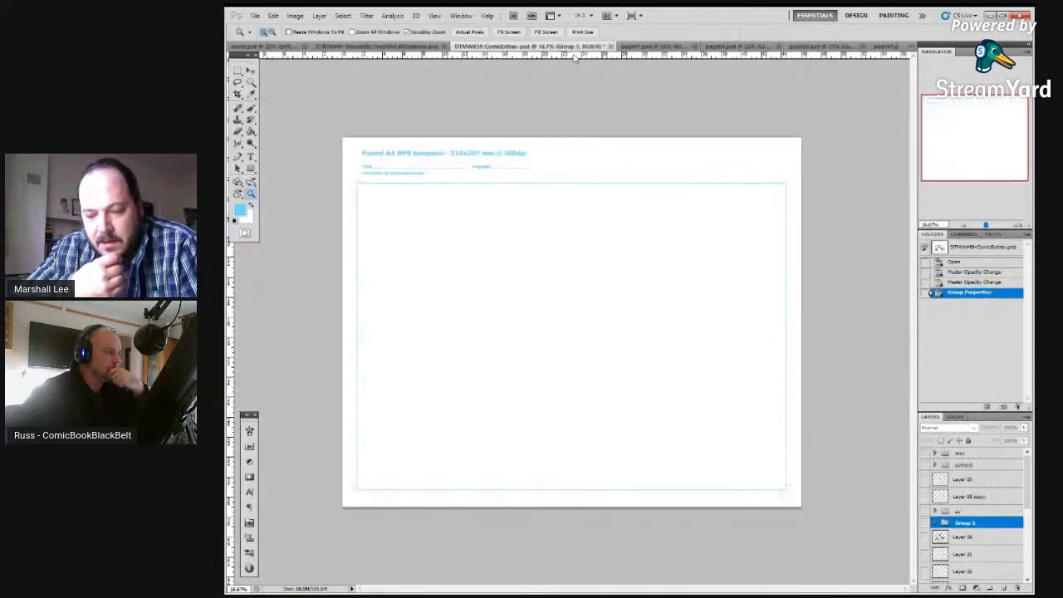
pyautogui.click(653, 47)
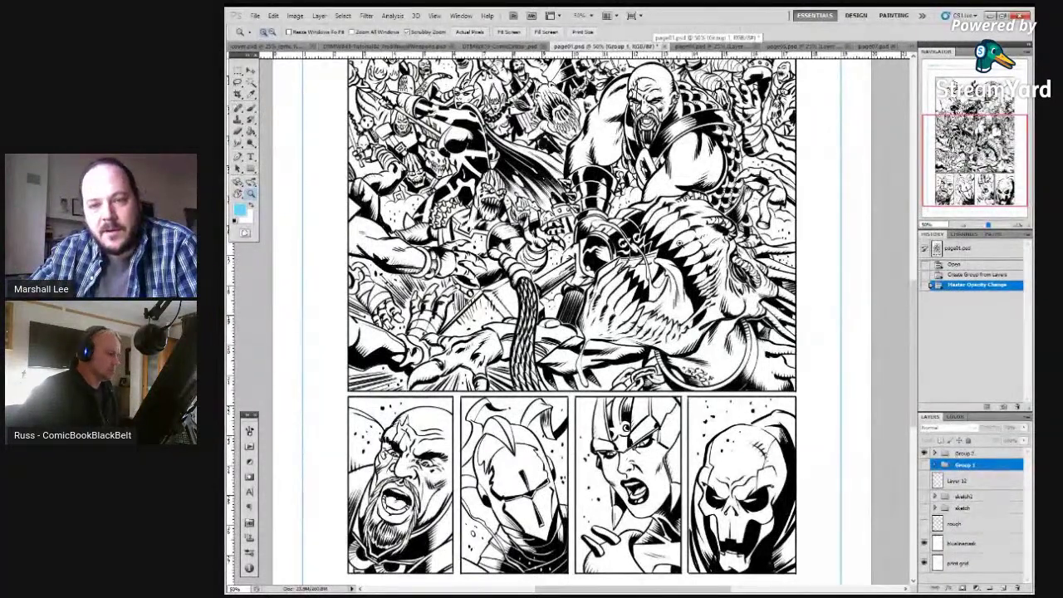
pyautogui.hotkey('ctrl', '-')
pyautogui.scroll(1, 610, 316)
pyautogui.scroll(1, 610, 315)
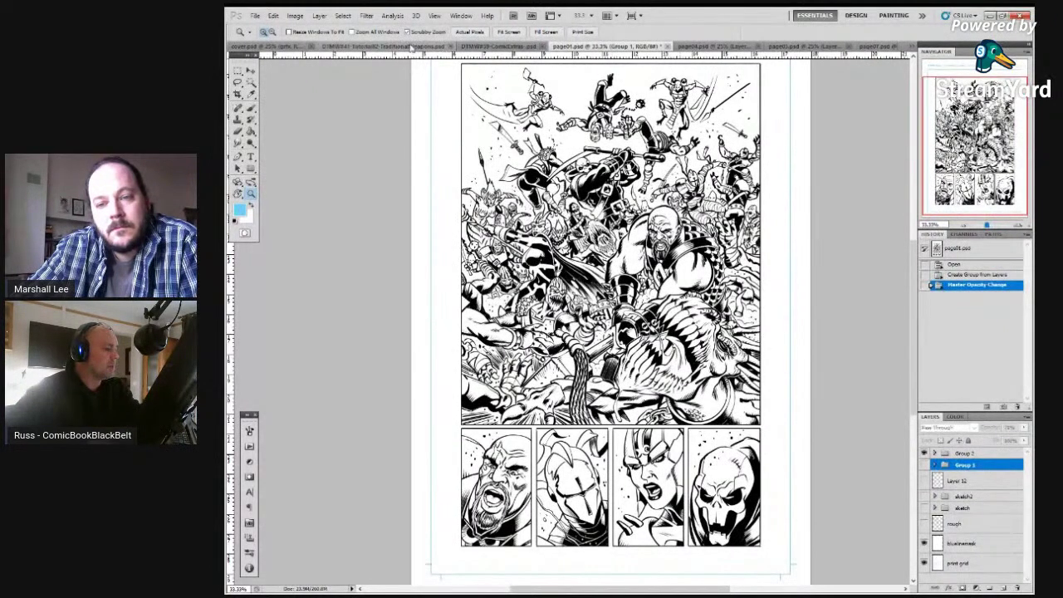
# Bring up the TraditionalWeapons document, enlarge the horned warrior to 33.33%, show the inked Layer 44 and hide the pencil group
pyautogui.click(411, 47)
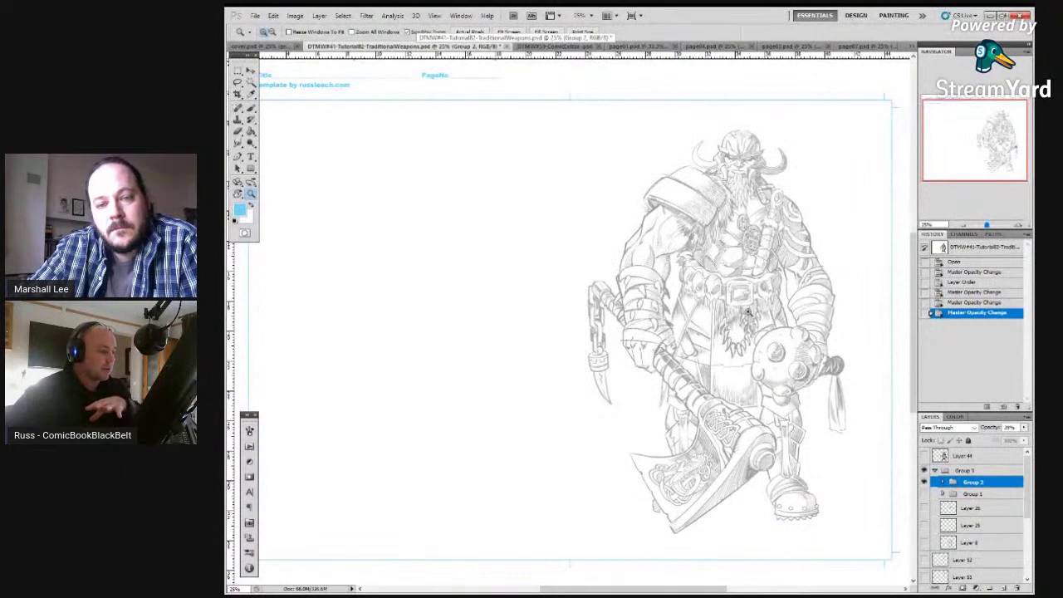
pyautogui.click(759, 312)
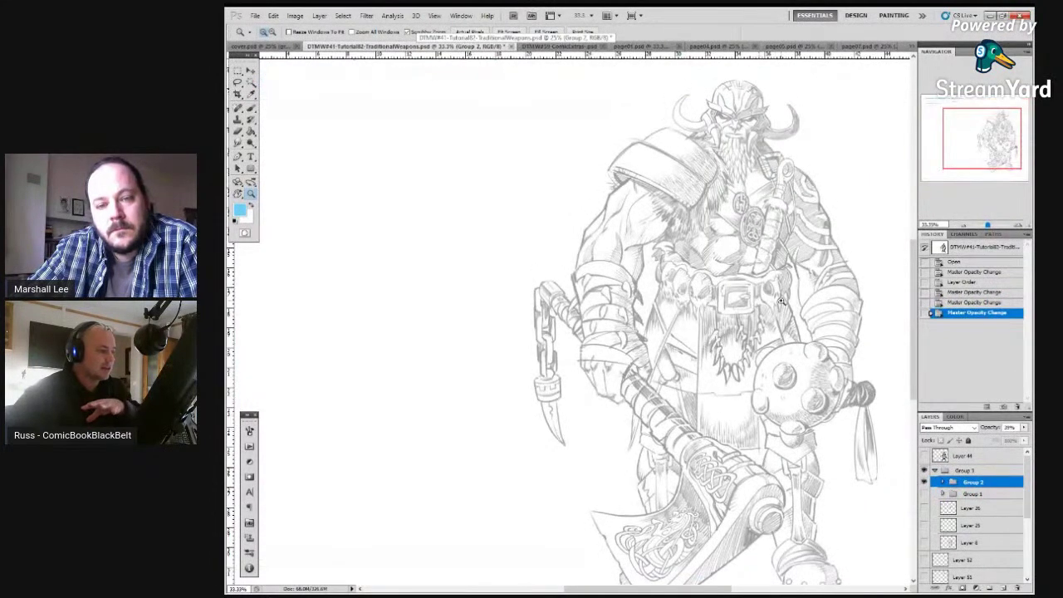
pyautogui.scroll(2, 780, 301)
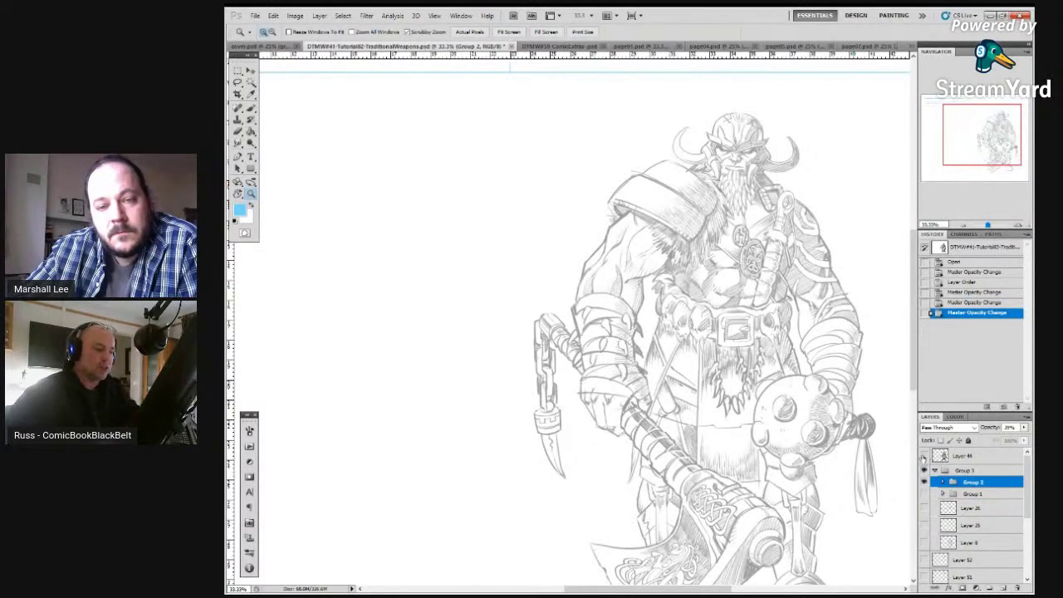
pyautogui.click(924, 456)
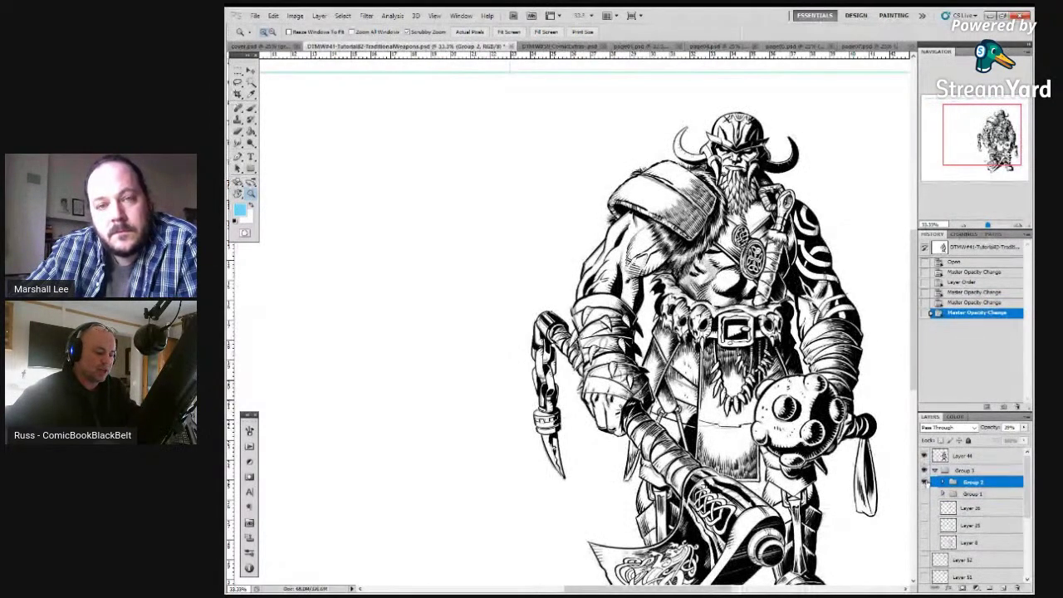
pyautogui.click(925, 471)
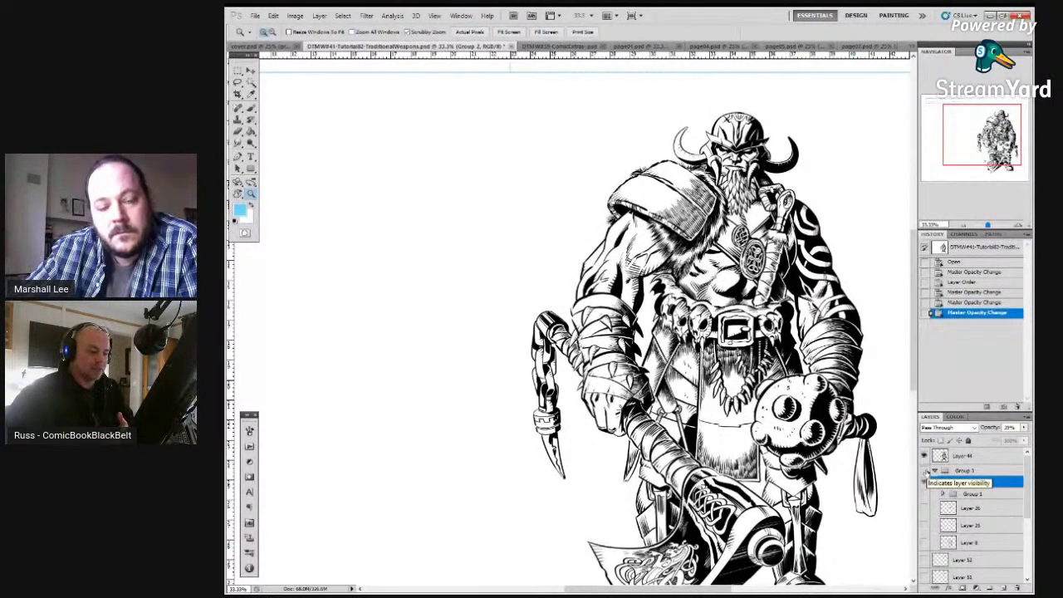
# Compare the warrior's pencil group with the inked Layer 44 by swapping their visibility, ending on the inks
pyautogui.click(924, 471)
pyautogui.click(924, 482)
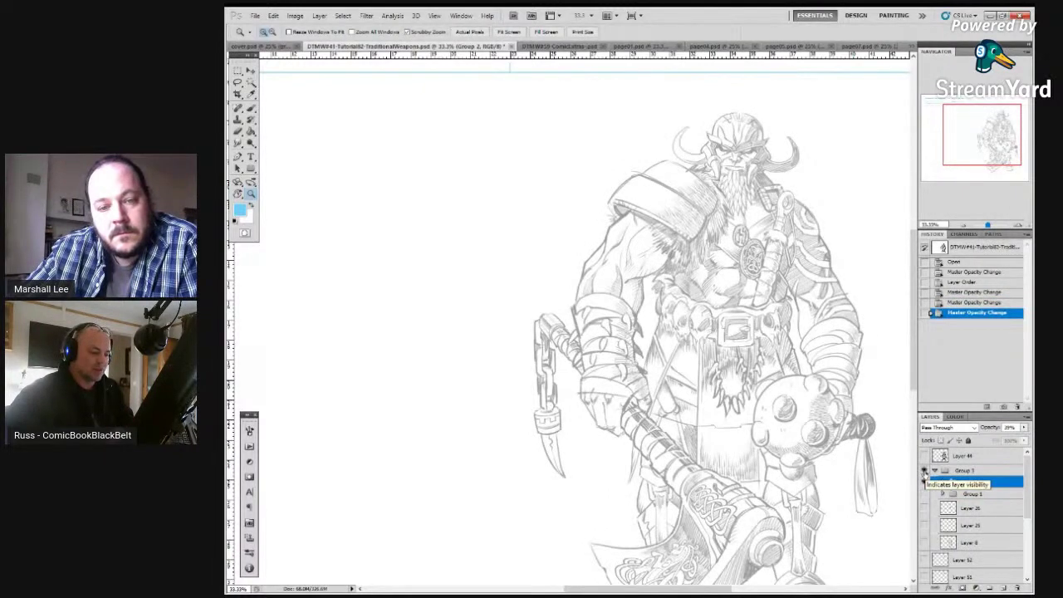
pyautogui.click(925, 470)
pyautogui.click(924, 457)
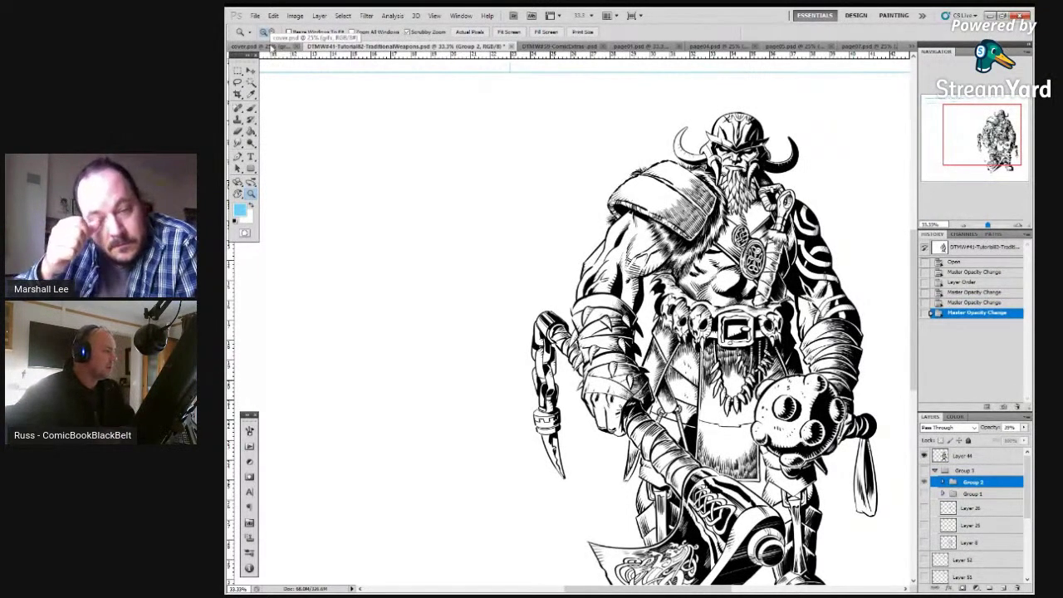
# Switch to cover.psd, hide the grfx group and examine the cover pencils at 33.33%
pyautogui.click(271, 47)
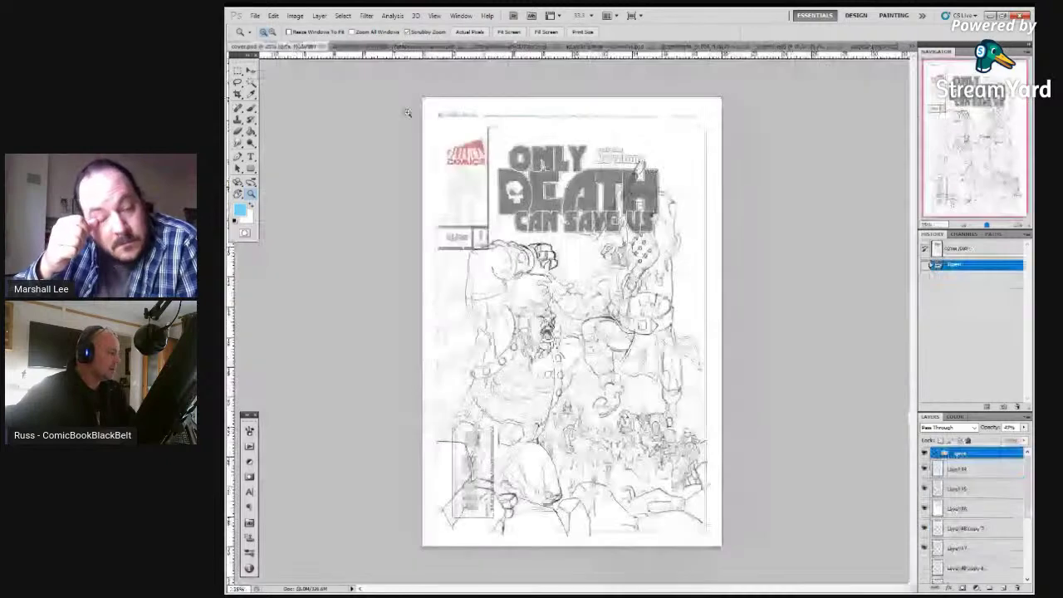
pyautogui.click(925, 454)
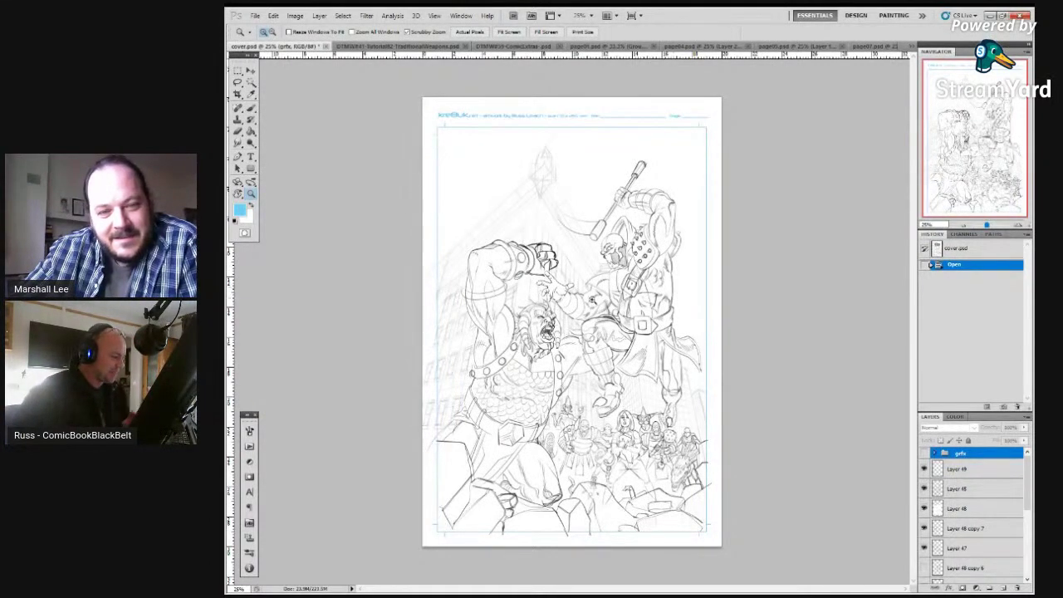
pyautogui.click(575, 349)
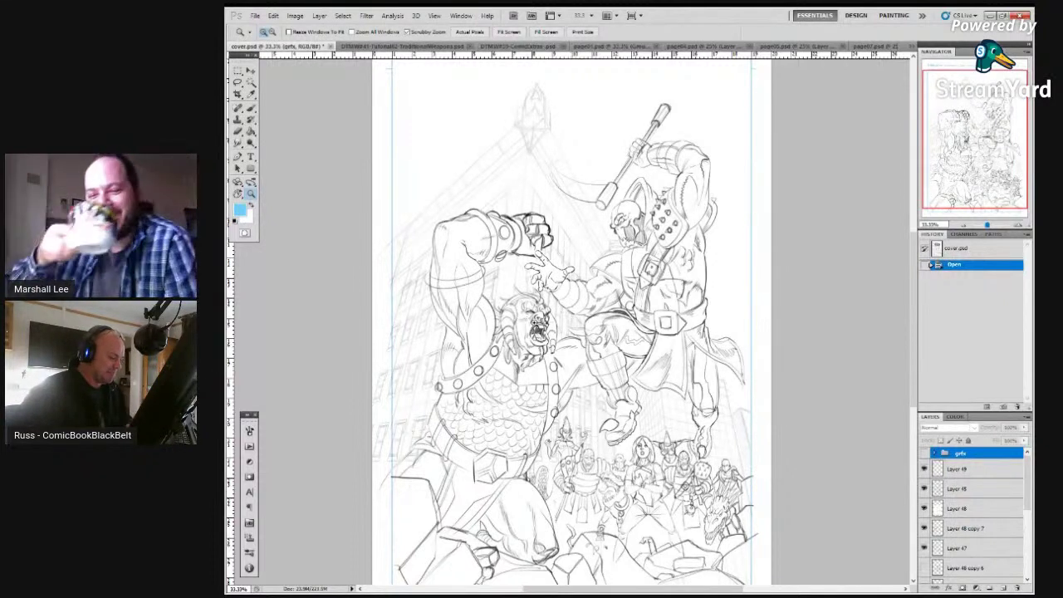
# Show the grfx group again, expand its contents and look over the cover with its logo and trade dress
pyautogui.click(924, 453)
pyautogui.click(934, 452)
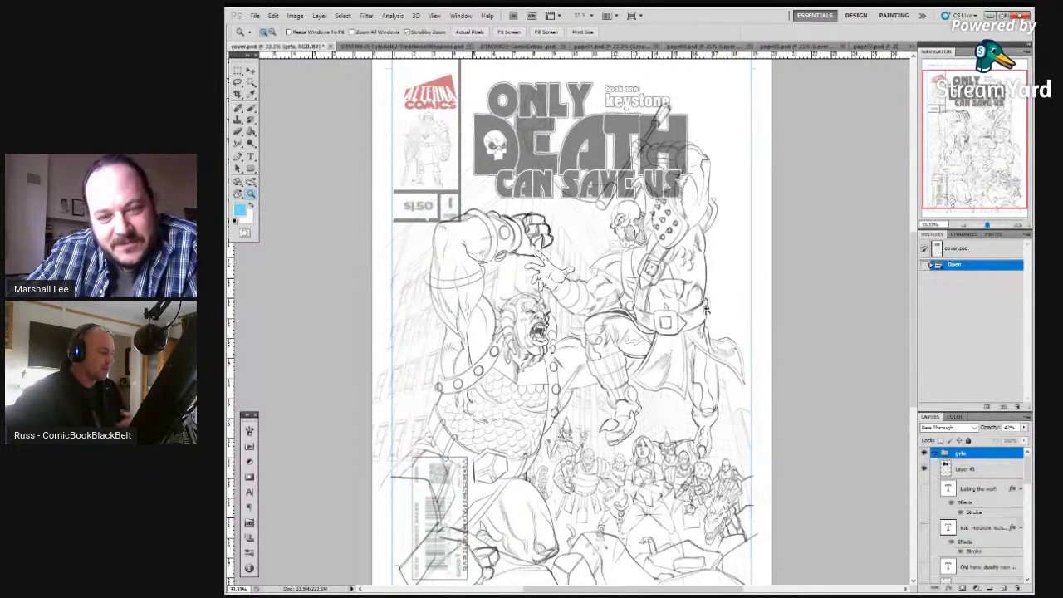
pyautogui.scroll(-2, 781, 324)
pyautogui.scroll(-1, 781, 324)
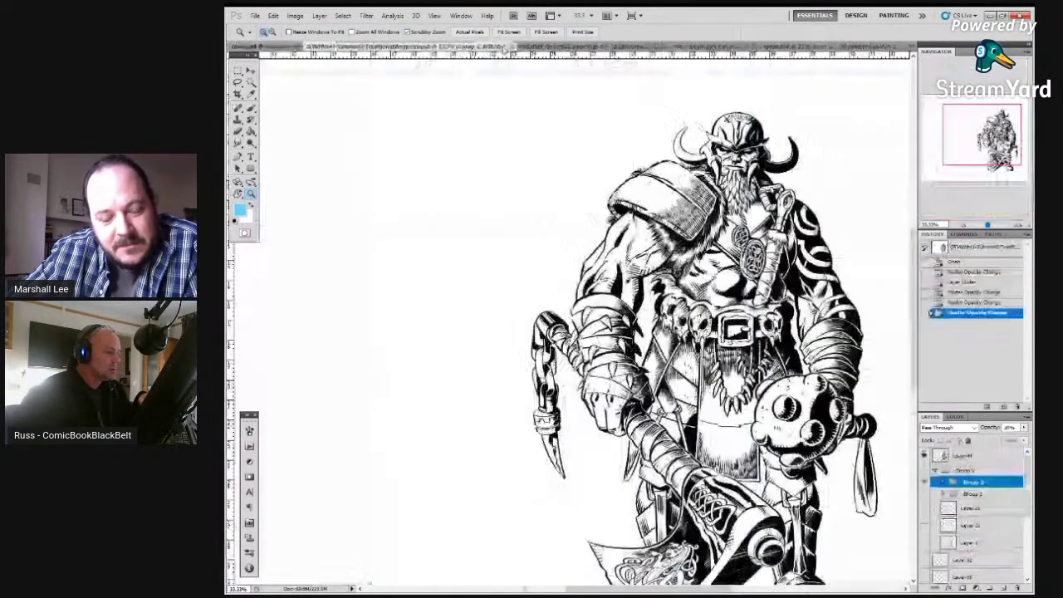
# Return to the TraditionalWeapons document and show the warrior's pencil group in place of the inked Layer 44
pyautogui.click(455, 47)
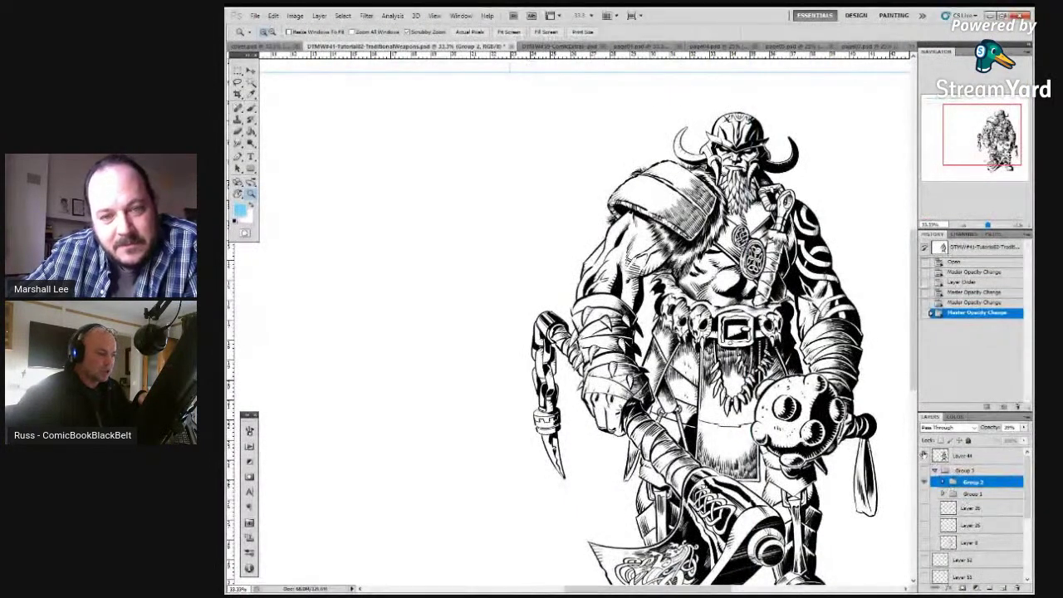
pyautogui.click(923, 471)
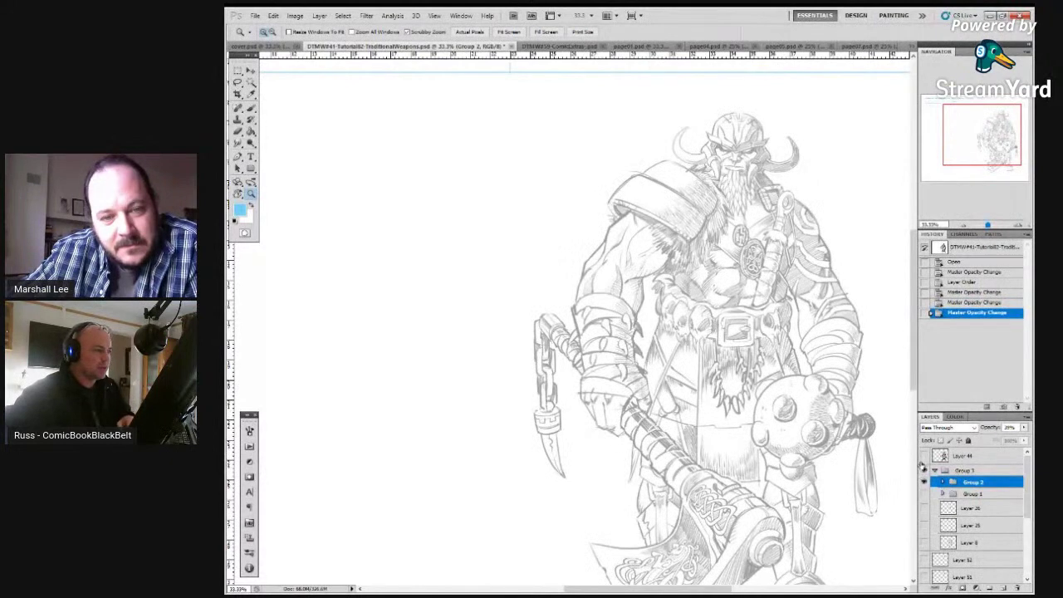
# Revisit cover.psd briefly, then switch to page05.psd and collapse its Group 2 layer group
pyautogui.click(276, 46)
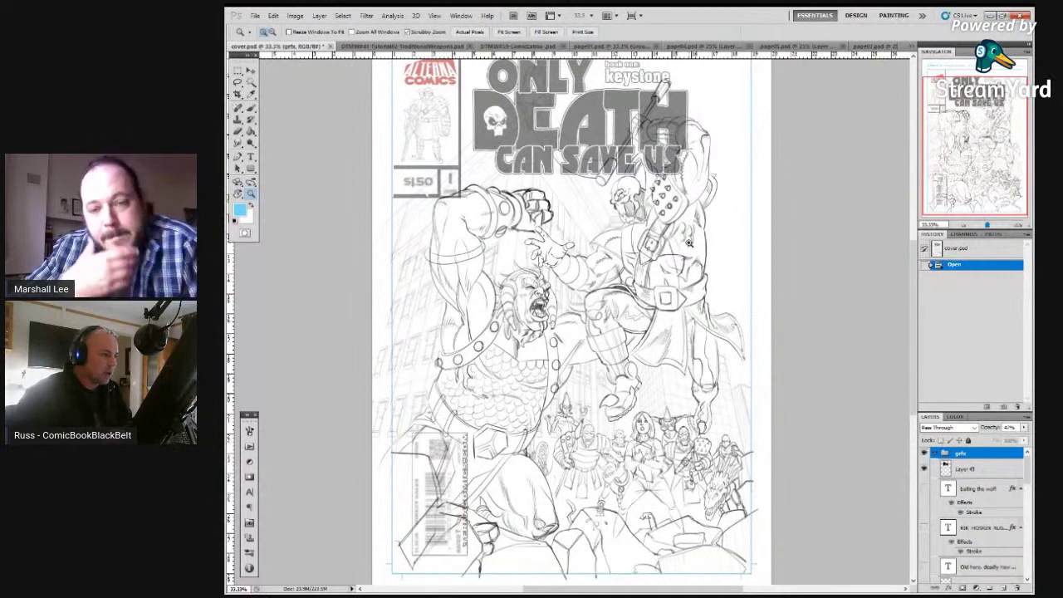
pyautogui.click(809, 45)
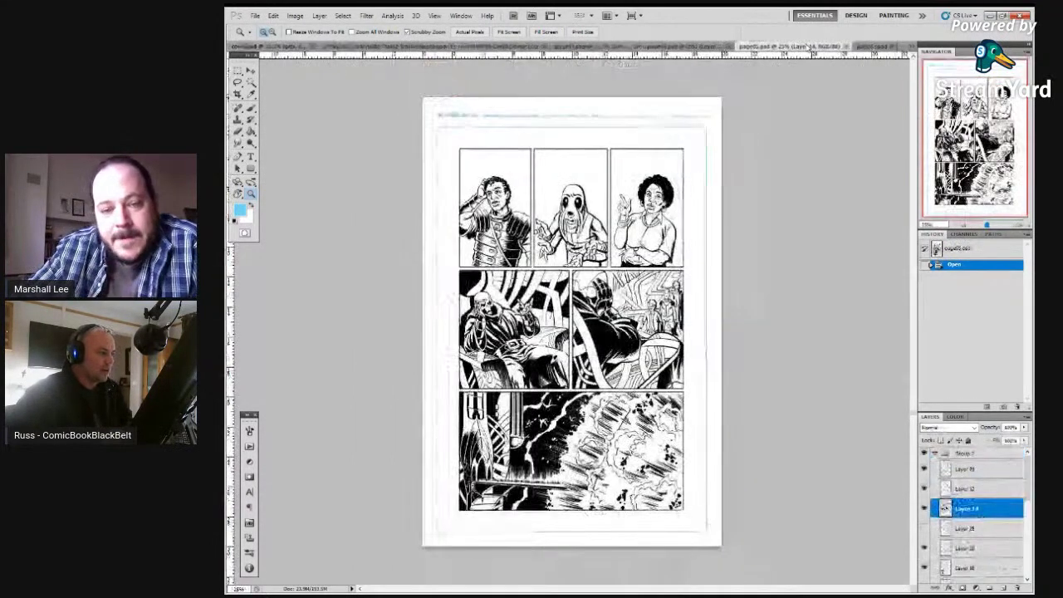
pyautogui.click(935, 454)
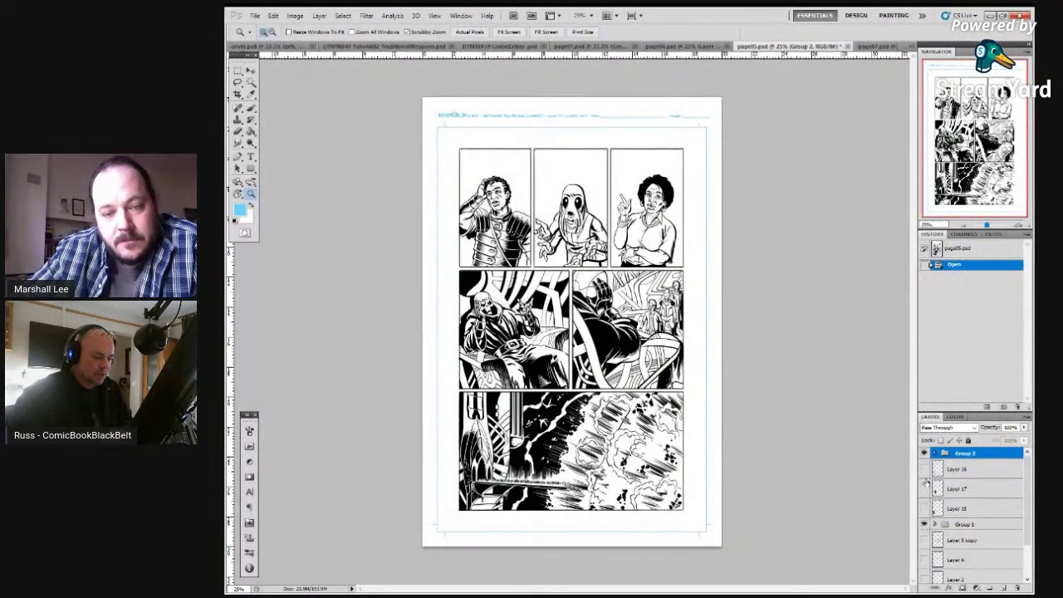
# Hide page05's inked Group 2 and raise the Group 1 pencils' opacity to about 60%
pyautogui.click(925, 453)
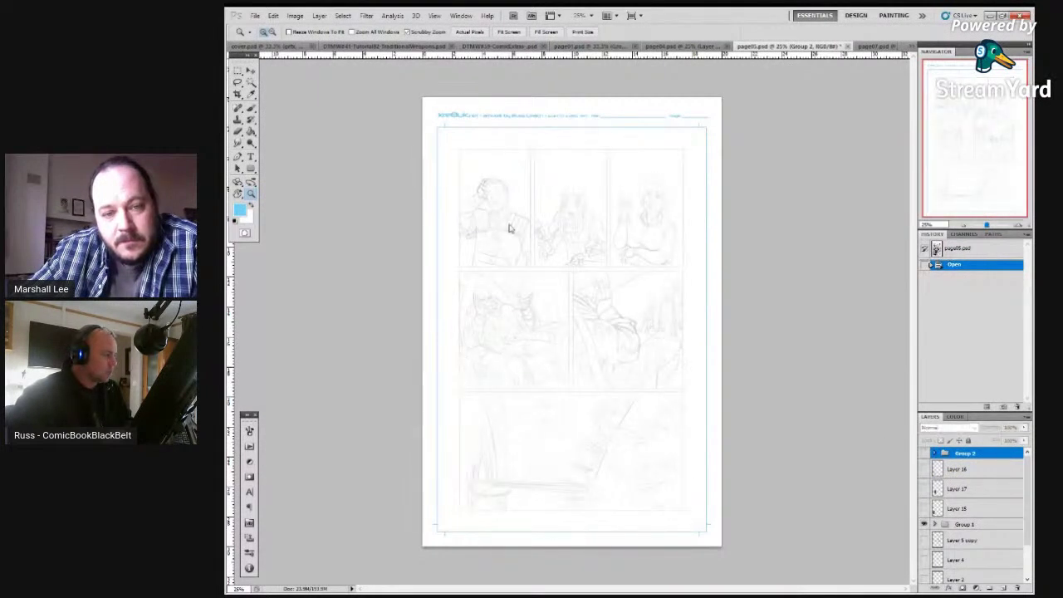
pyautogui.click(510, 229)
pyautogui.click(962, 525)
pyautogui.moveTo(1024, 427)
pyautogui.mouseDown()
pyautogui.moveTo(1013, 440)
pyautogui.moveTo(985, 440)
pyautogui.moveTo(1007, 442)
pyautogui.mouseUp()
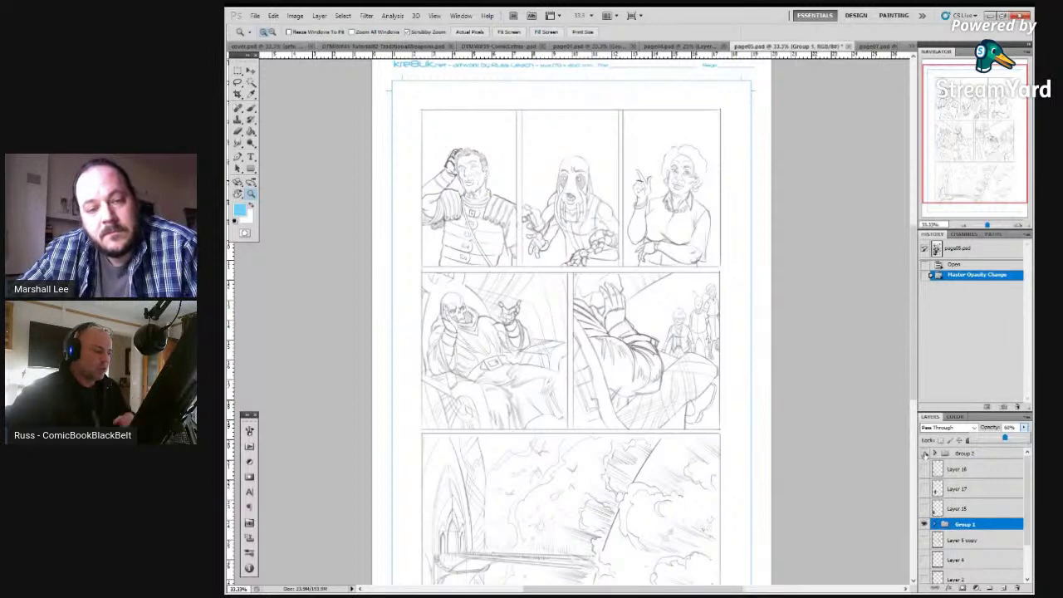
# Show the inked Group 2 on page05 and examine the panels at 50% zoom
pyautogui.click(924, 454)
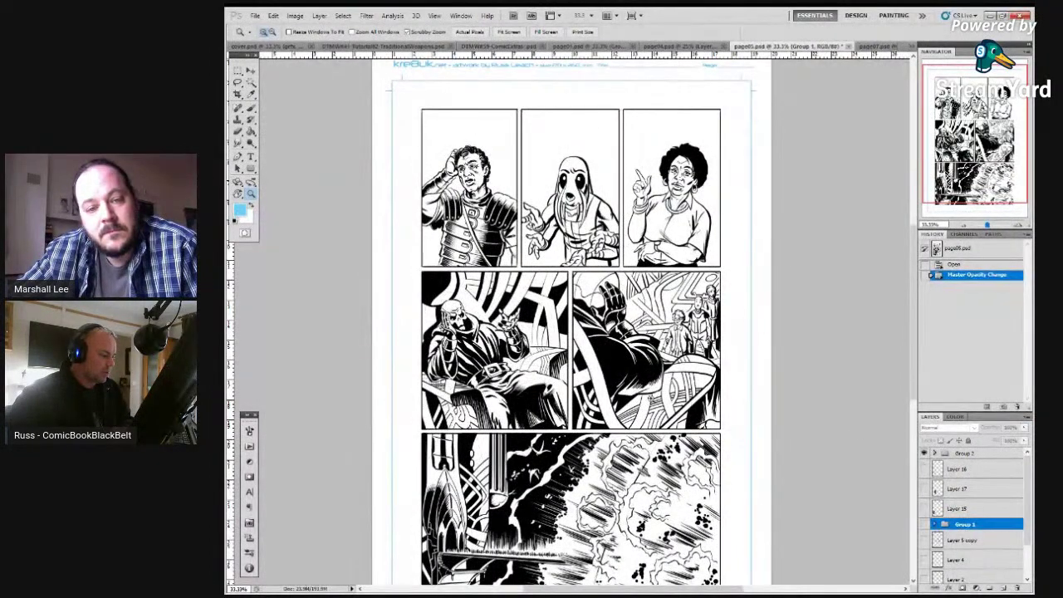
pyautogui.click(560, 278)
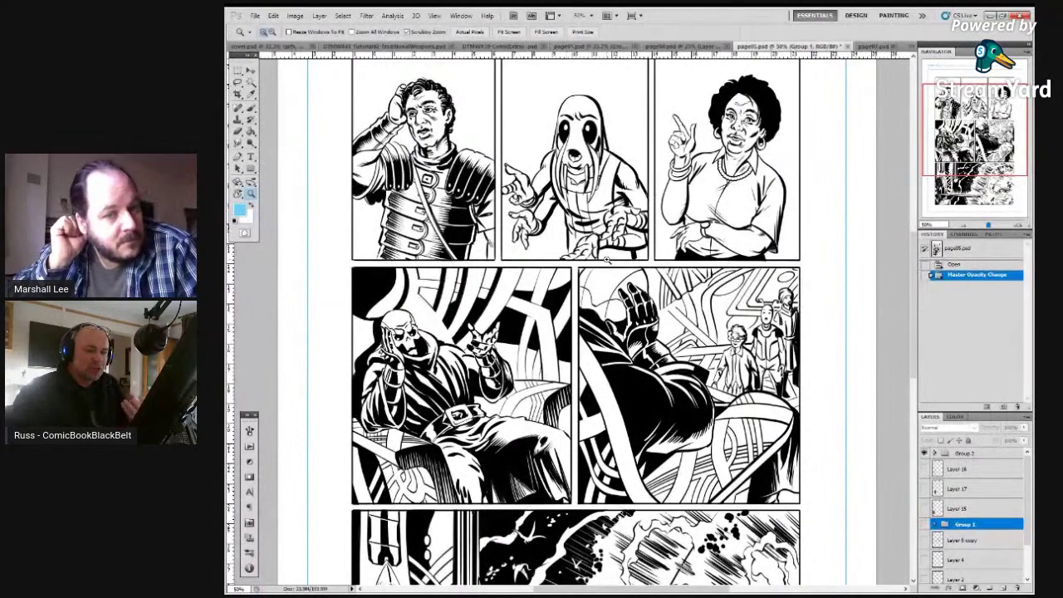
pyautogui.scroll(-1, 623, 266)
pyautogui.scroll(-10, 622, 264)
pyautogui.scroll(8, 621, 264)
pyautogui.scroll(5, 621, 264)
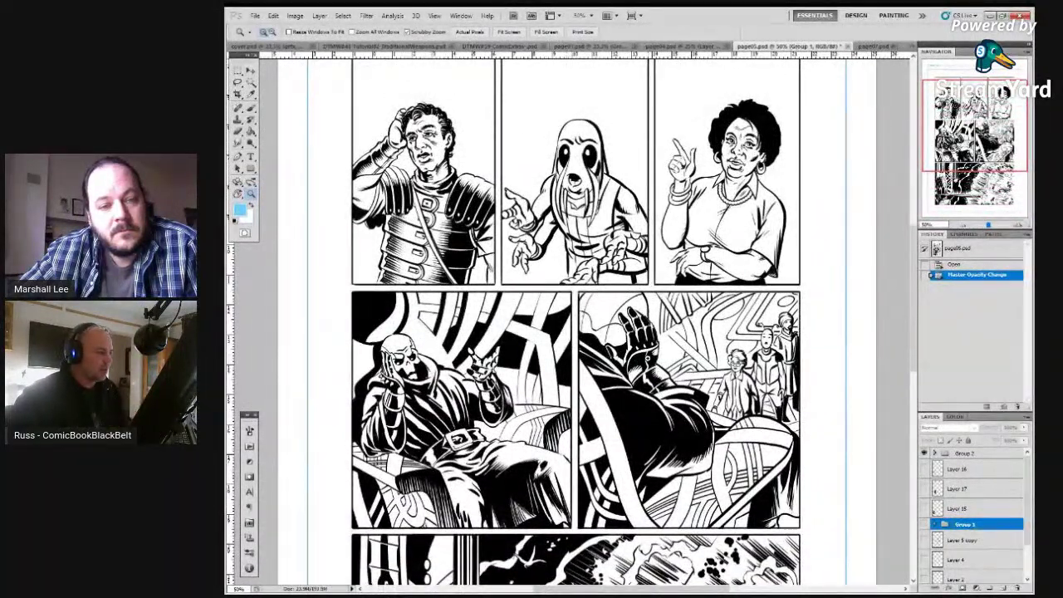
pyautogui.scroll(2, 660, 353)
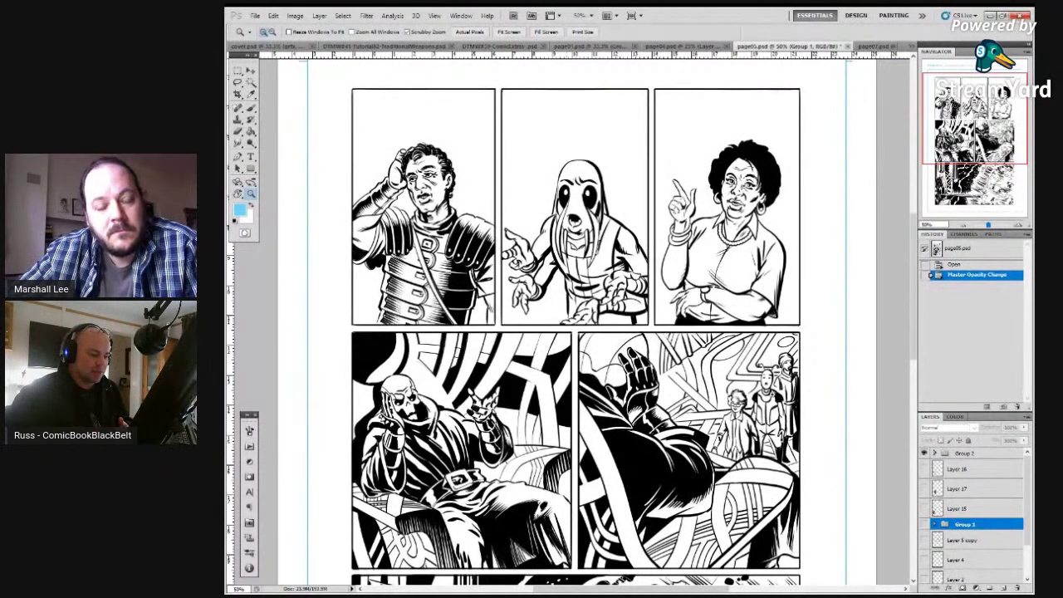
# Hide Group 2, show the Group 1 pencils and view the page at 33.33%
pyautogui.click(924, 454)
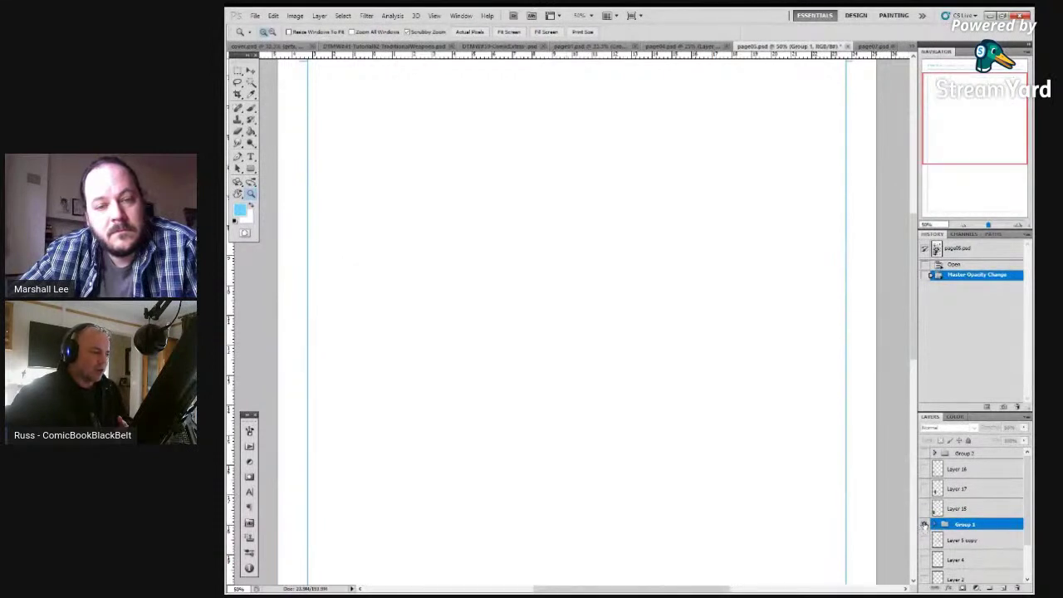
pyautogui.click(924, 524)
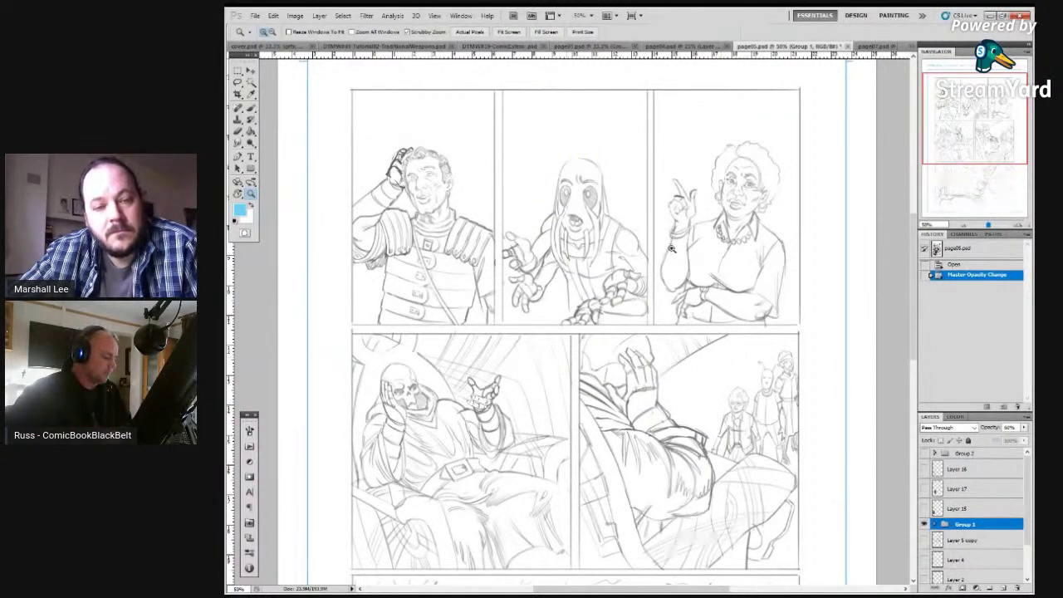
pyautogui.keyDown('alt'); pyautogui.click(638, 367); pyautogui.keyUp('alt')
pyautogui.scroll(-2, 639, 287)
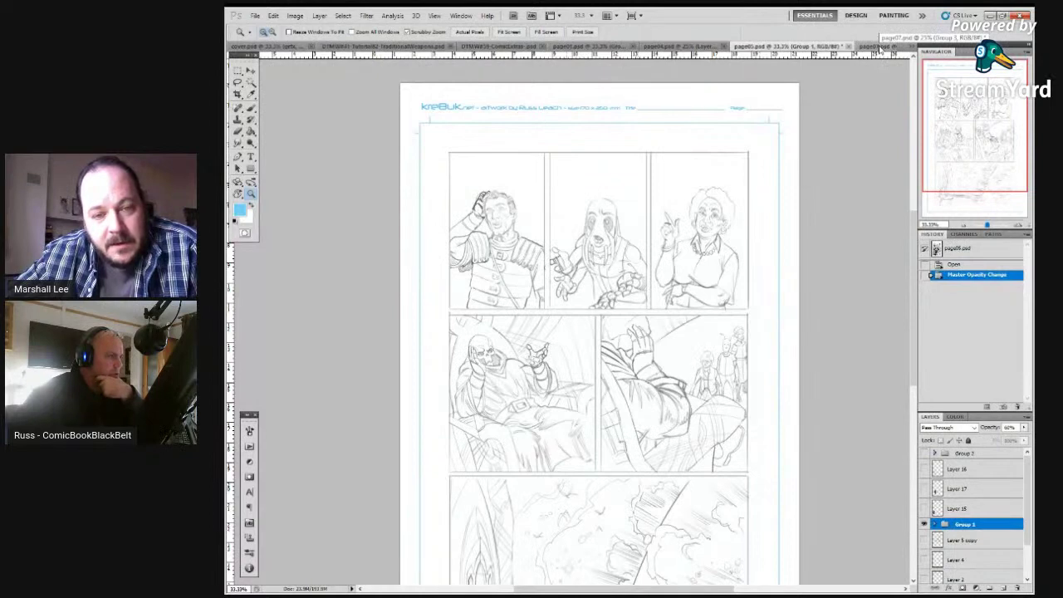
# Swap page05 to the inked Group 2 to compare it with the pencils, ending on Group 1 alone
pyautogui.click(926, 455)
pyautogui.click(926, 525)
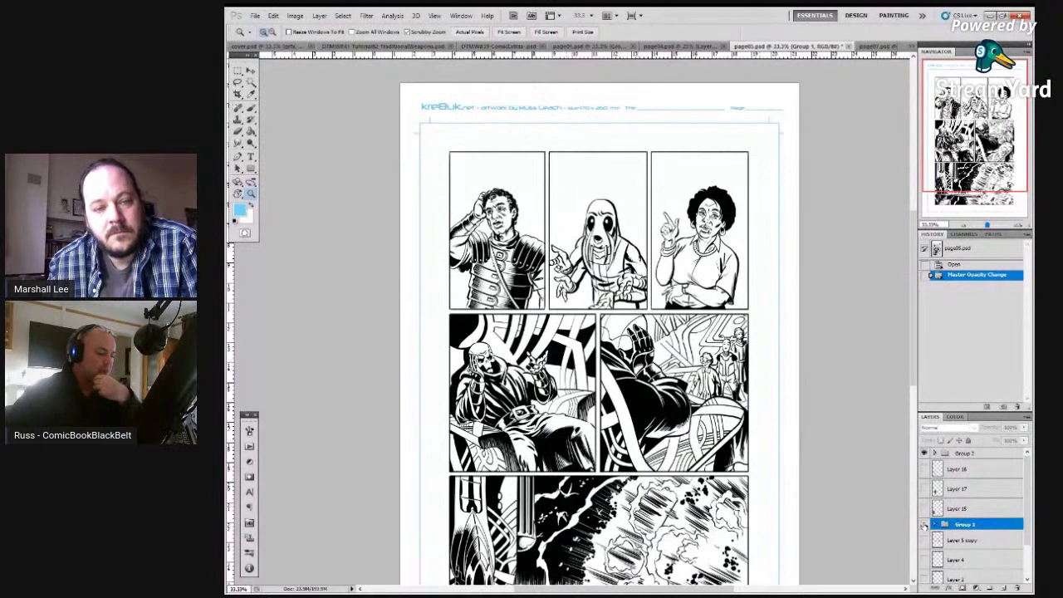
pyautogui.click(923, 524)
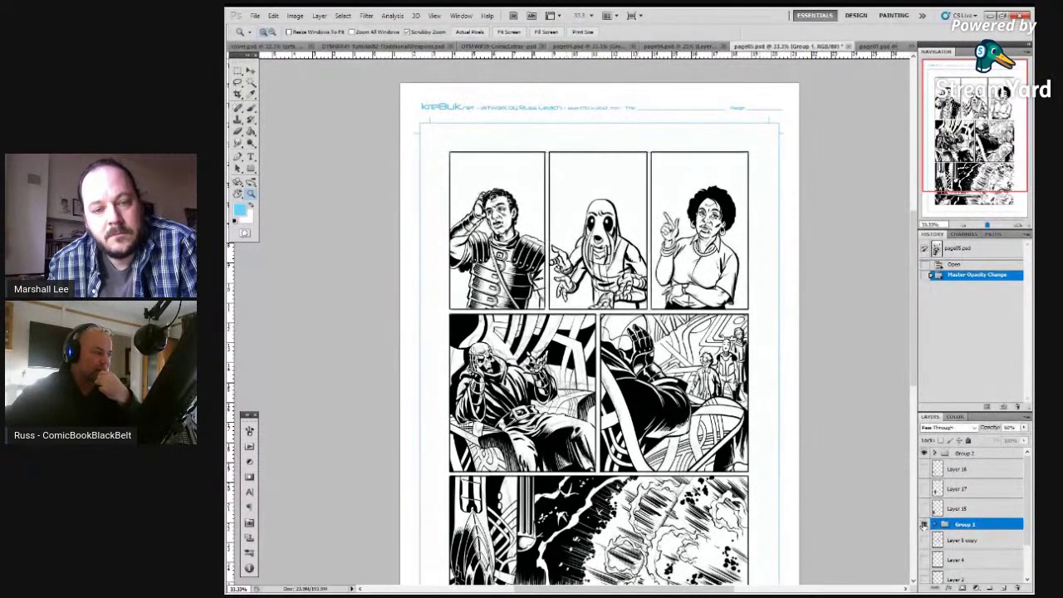
pyautogui.click(923, 525)
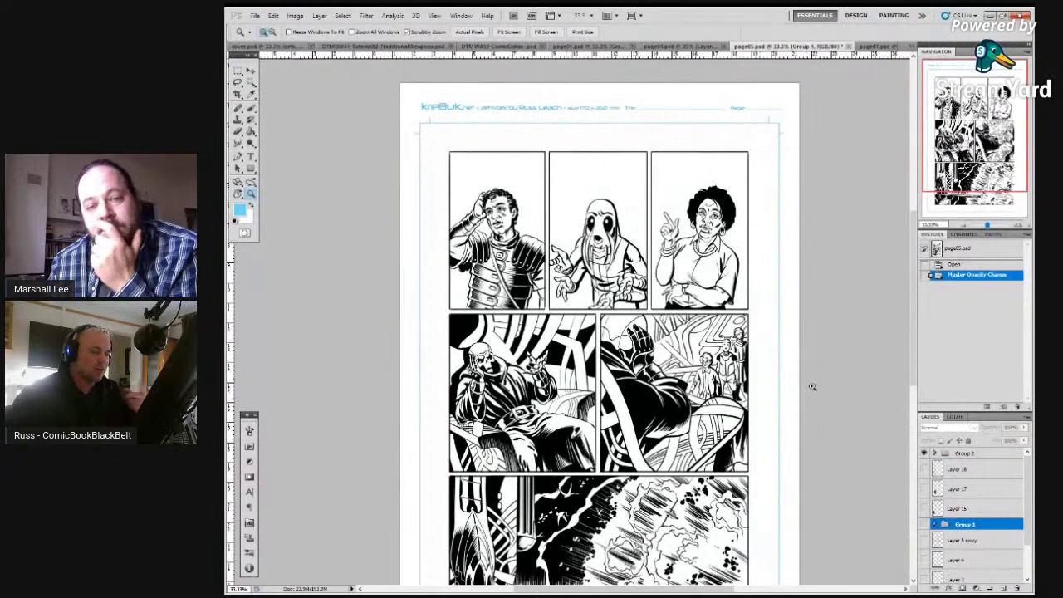
pyautogui.scroll(-3, 847, 405)
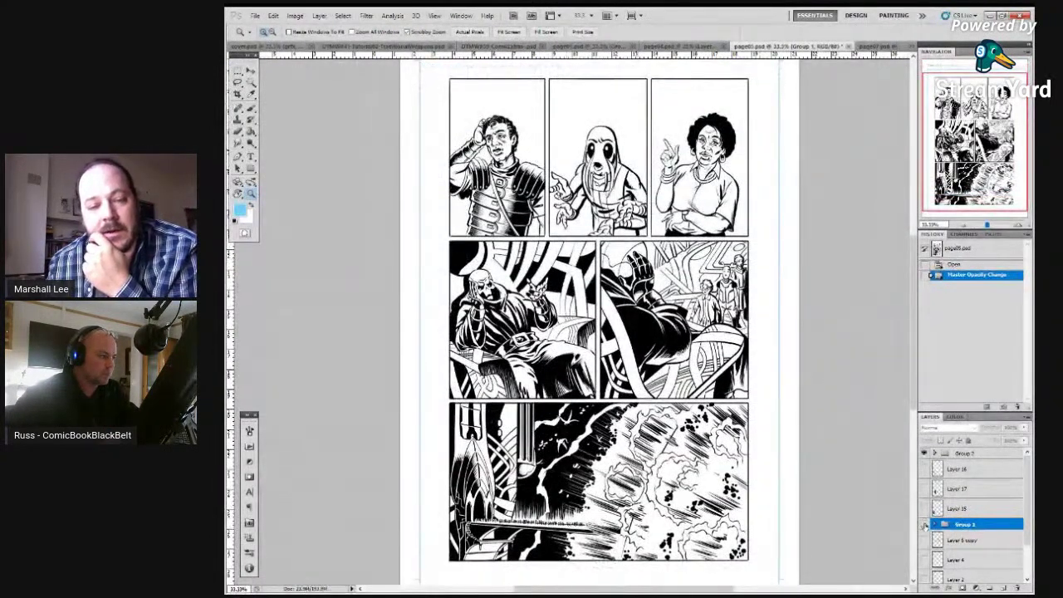
pyautogui.click(925, 453)
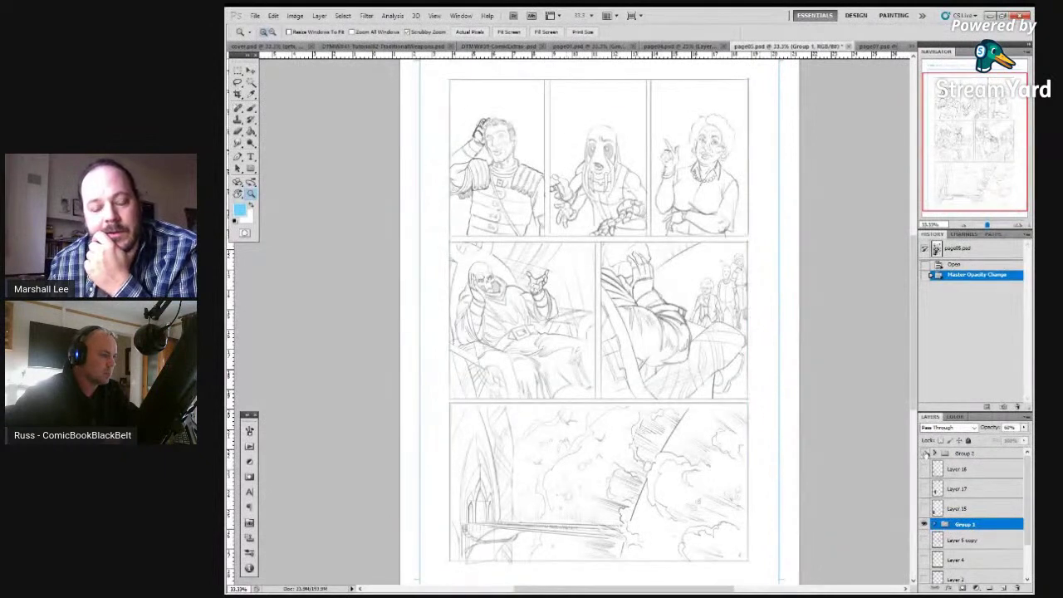
# Switch to page07.psd, hide Layer 22 and Group 3, then show the Group 2 pencils at a higher opacity
pyautogui.click(883, 47)
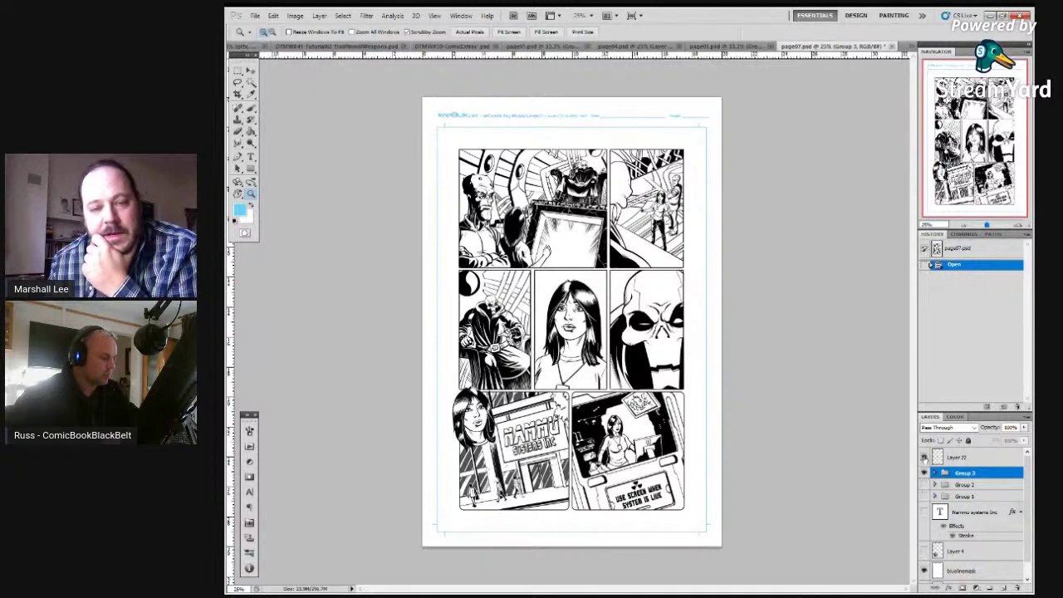
pyautogui.click(924, 473)
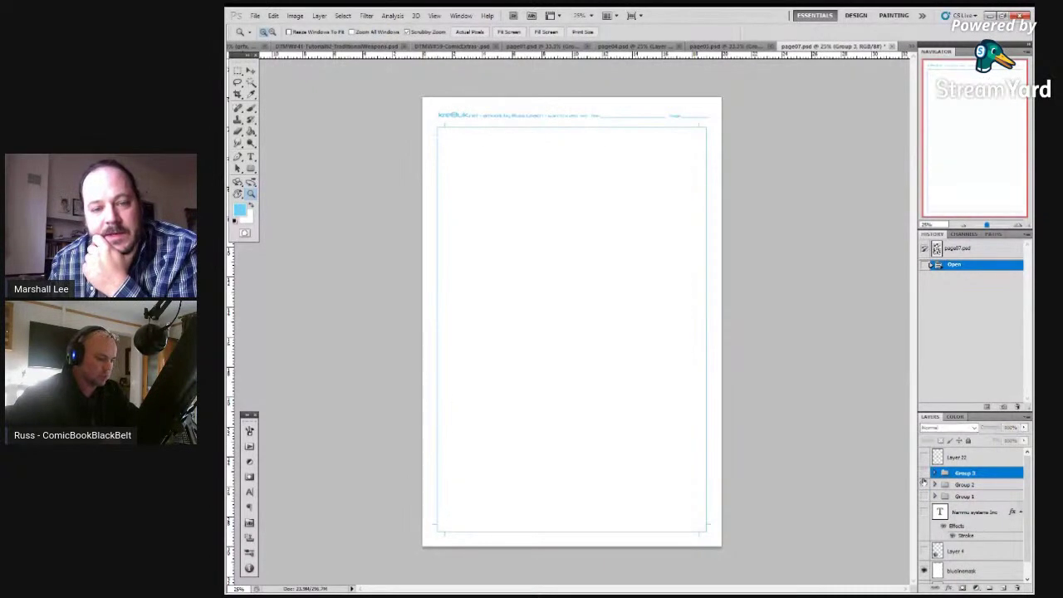
pyautogui.click(925, 484)
pyautogui.click(964, 484)
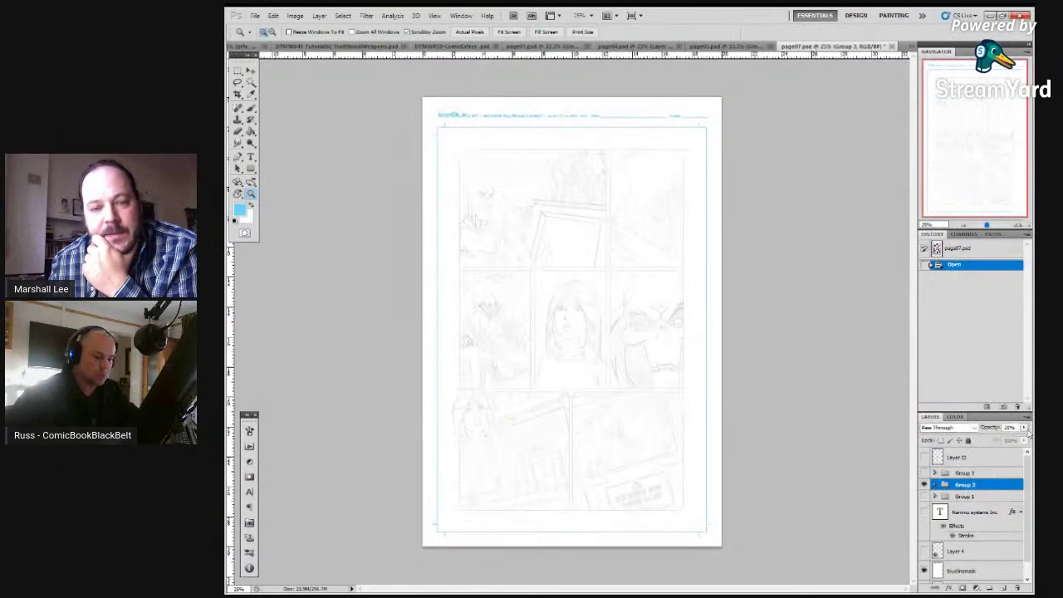
pyautogui.moveTo(1024, 433); pyautogui.dragTo(1012, 442)
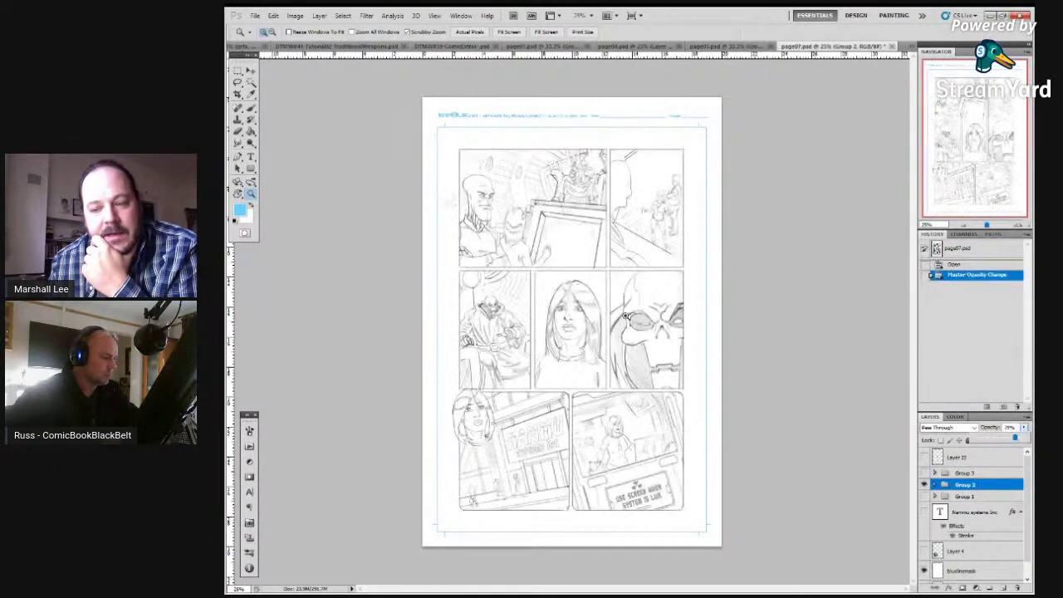
pyautogui.click(625, 321)
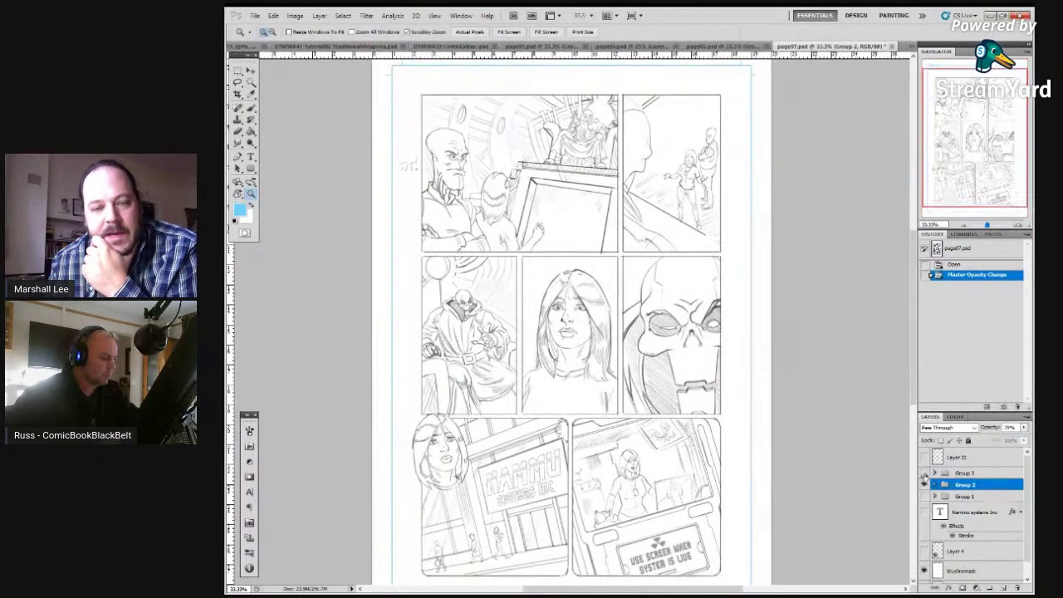
# Alternate page07 between the inked Group 3 and the Group 2 pencils, leaving only the inks shown
pyautogui.click(924, 473)
pyautogui.click(924, 484)
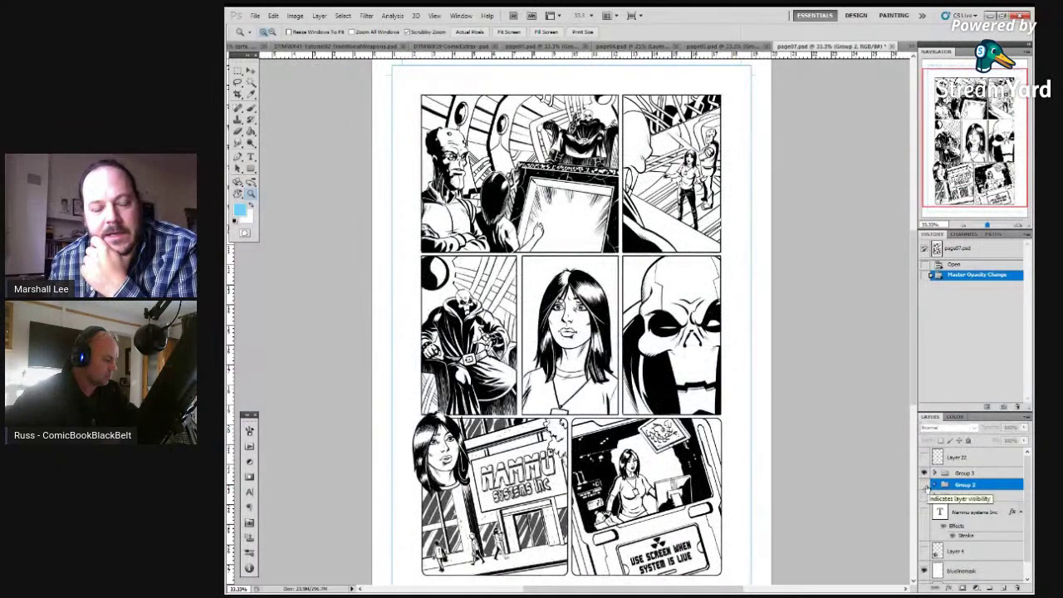
pyautogui.click(924, 484)
pyautogui.click(924, 472)
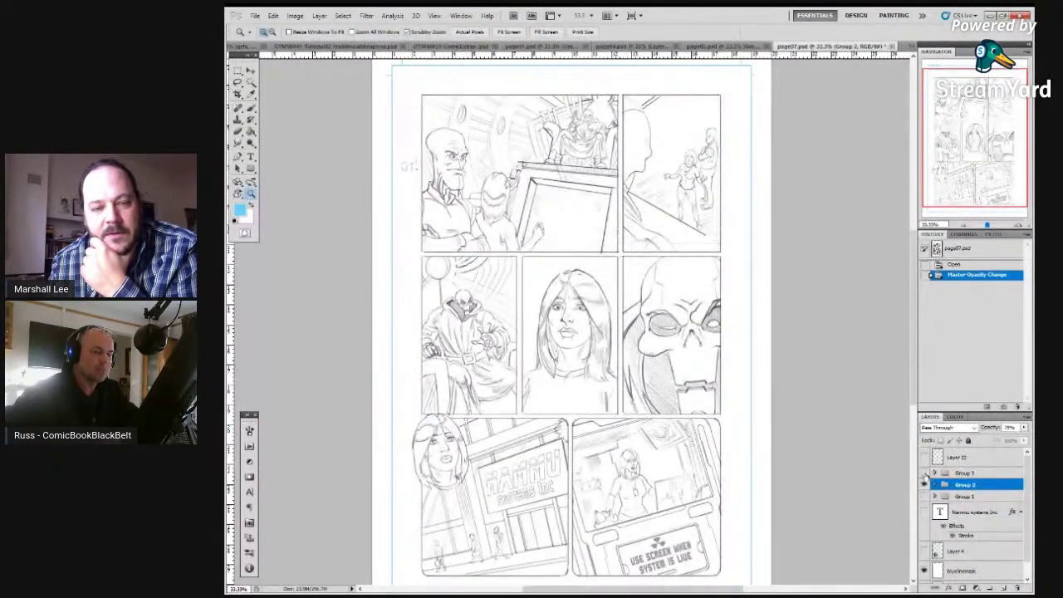
pyautogui.click(925, 473)
pyautogui.click(924, 484)
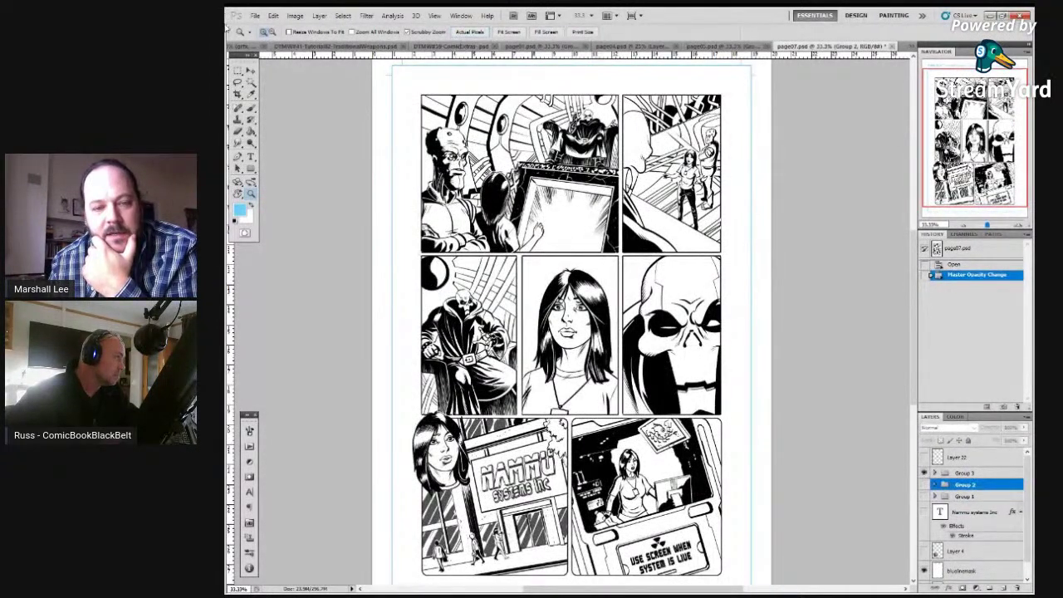
# Switch to the TraditionalWeapons document and compare the warrior's inked Layer 44 with the Group 3 pencils, ending on the pencils
pyautogui.click(334, 45)
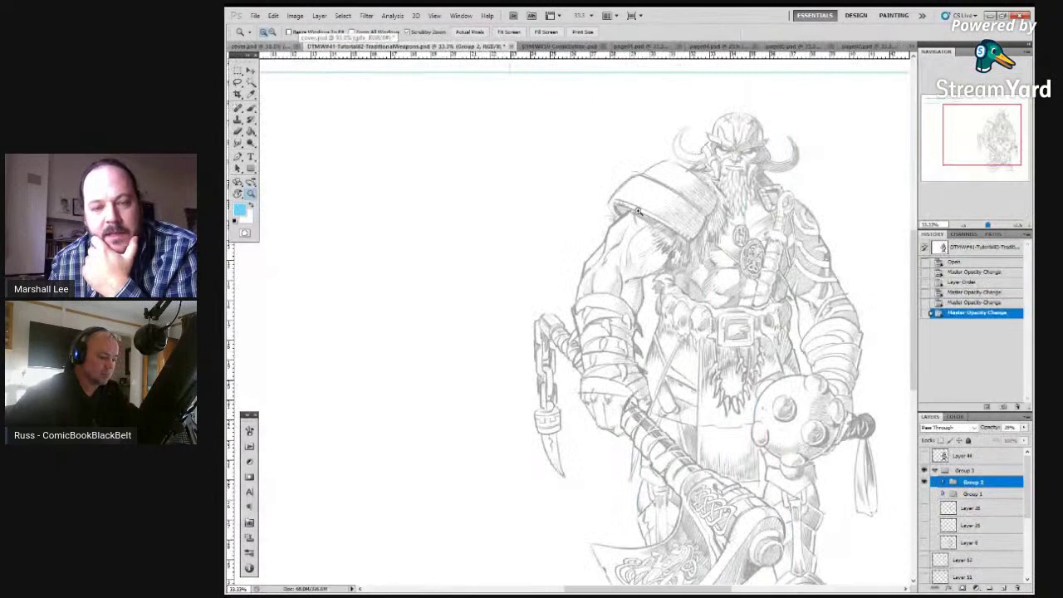
pyautogui.click(924, 470)
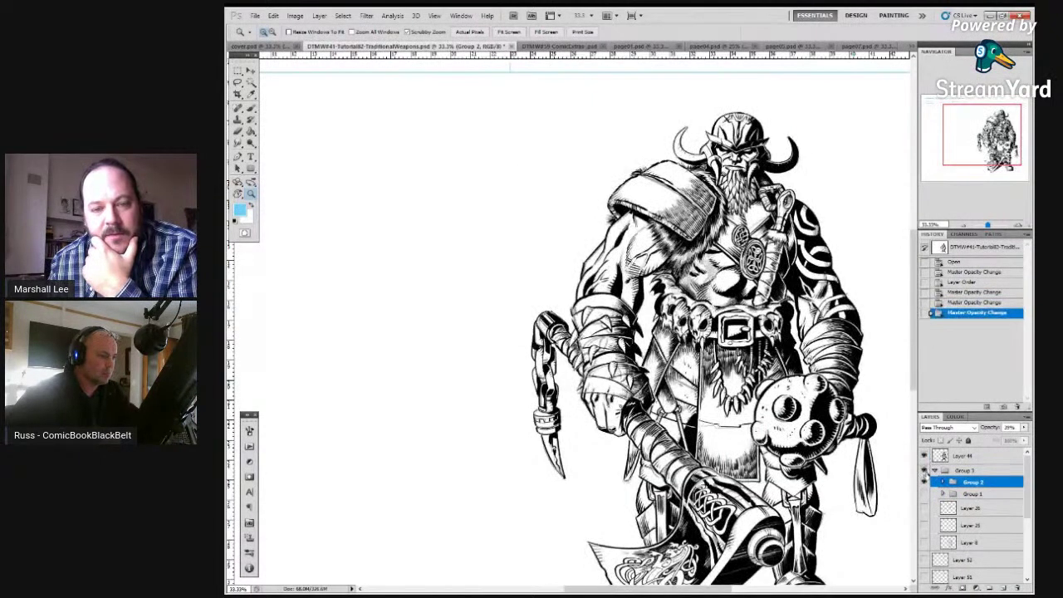
pyautogui.click(925, 482)
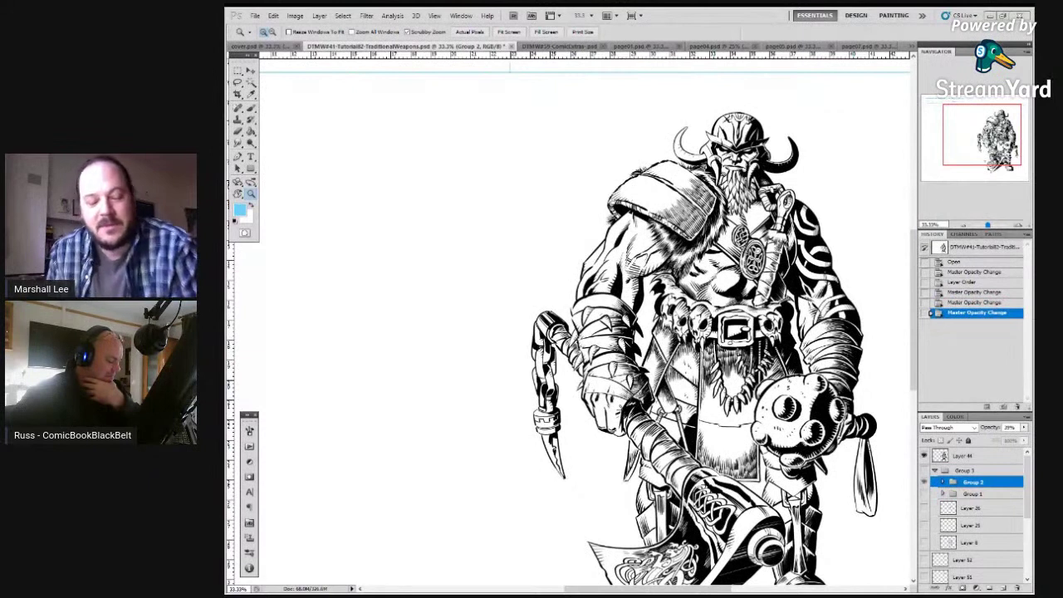
pyautogui.click(925, 470)
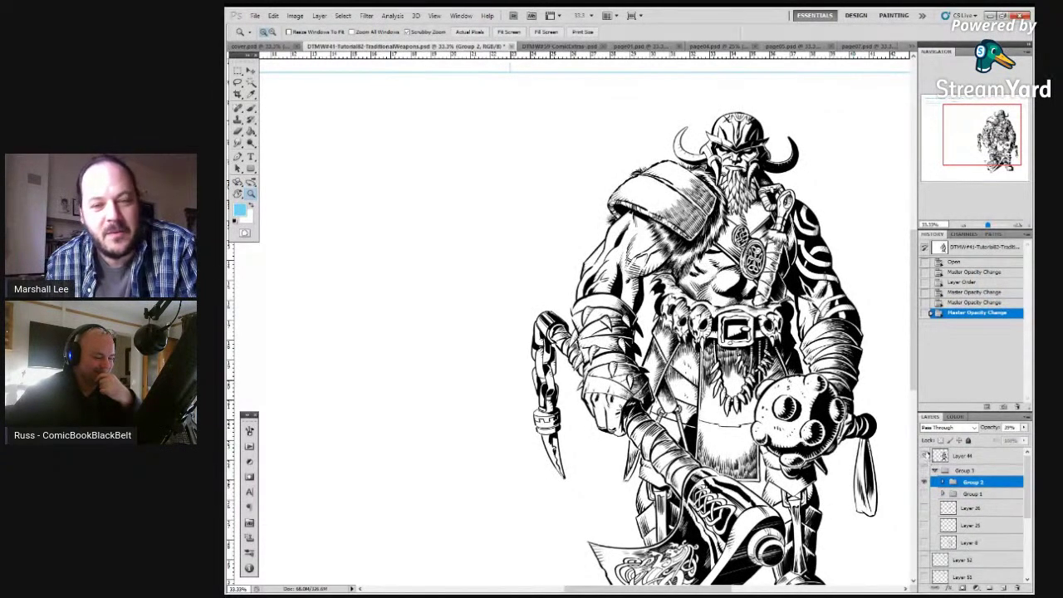
pyautogui.click(924, 471)
pyautogui.click(924, 470)
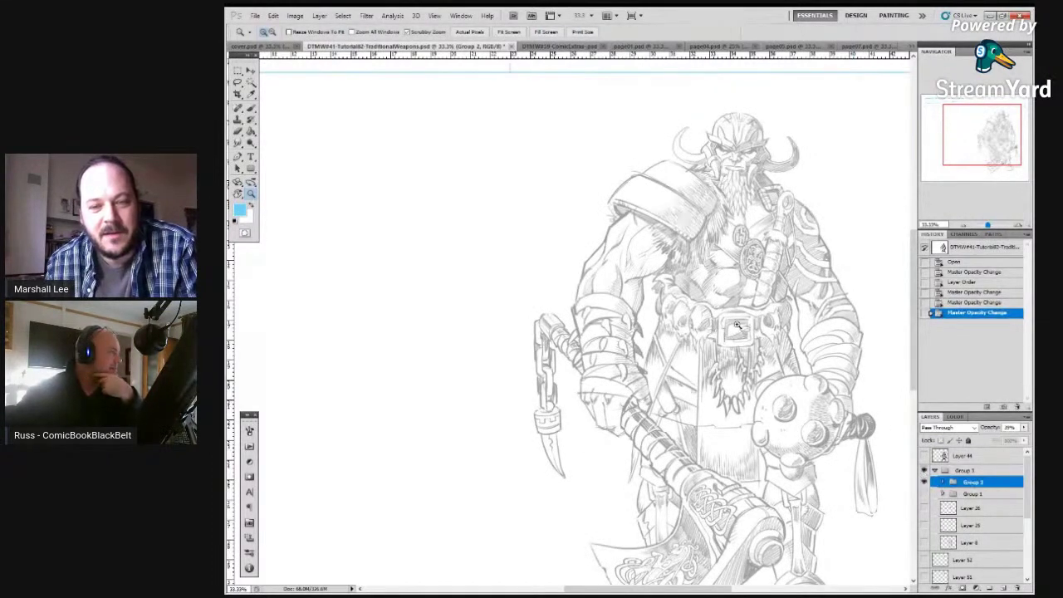
# Switch to cover.psd and look over the pencilled cover from the logo down to the page's lower edge
pyautogui.hotkey('ctrl', 'shift', 'Tab')
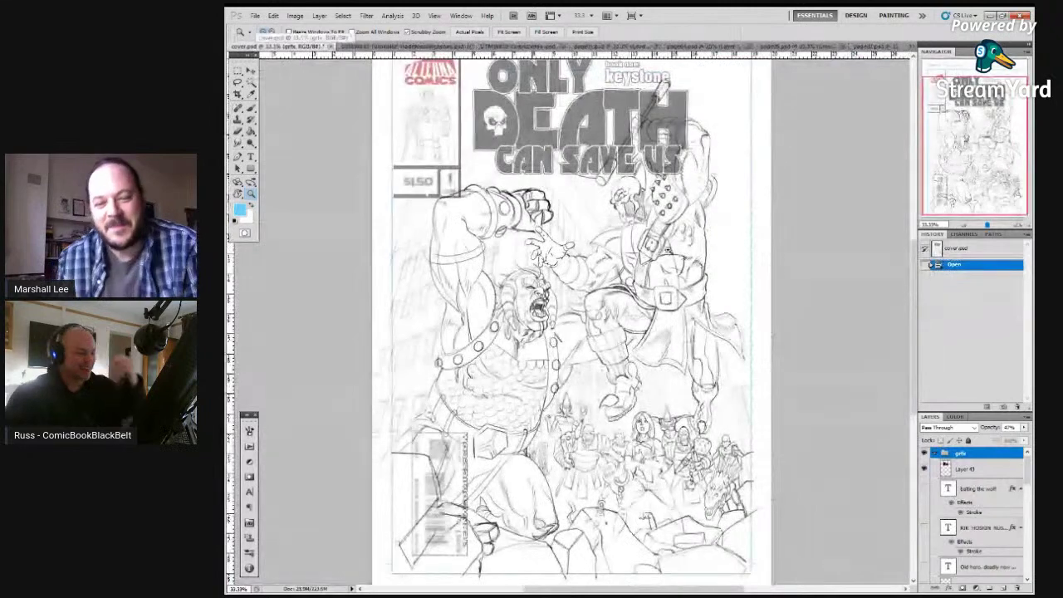
pyautogui.scroll(-3, 687, 314)
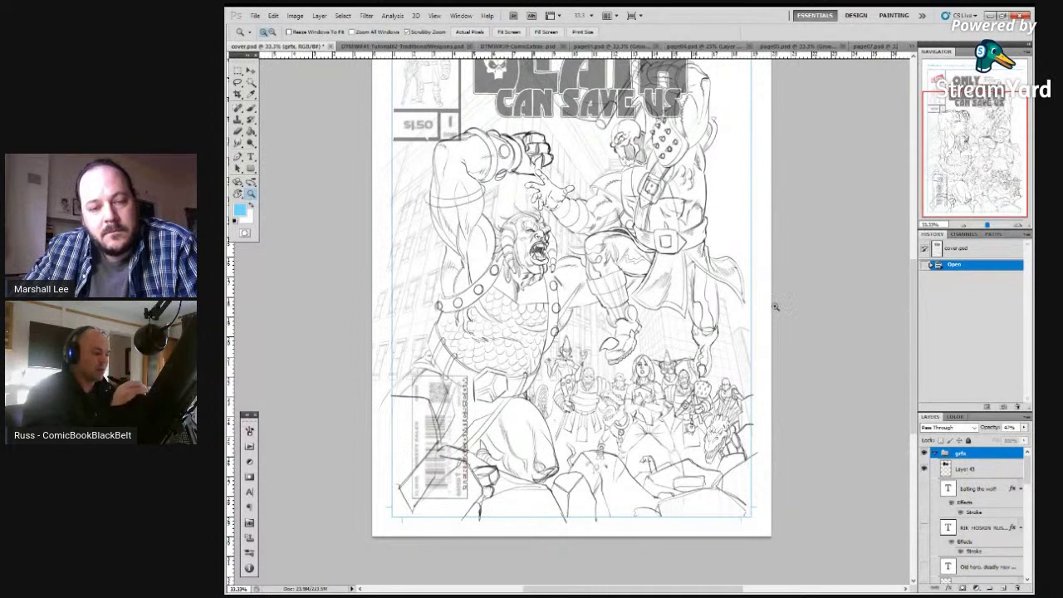
pyautogui.scroll(3, 913, 350)
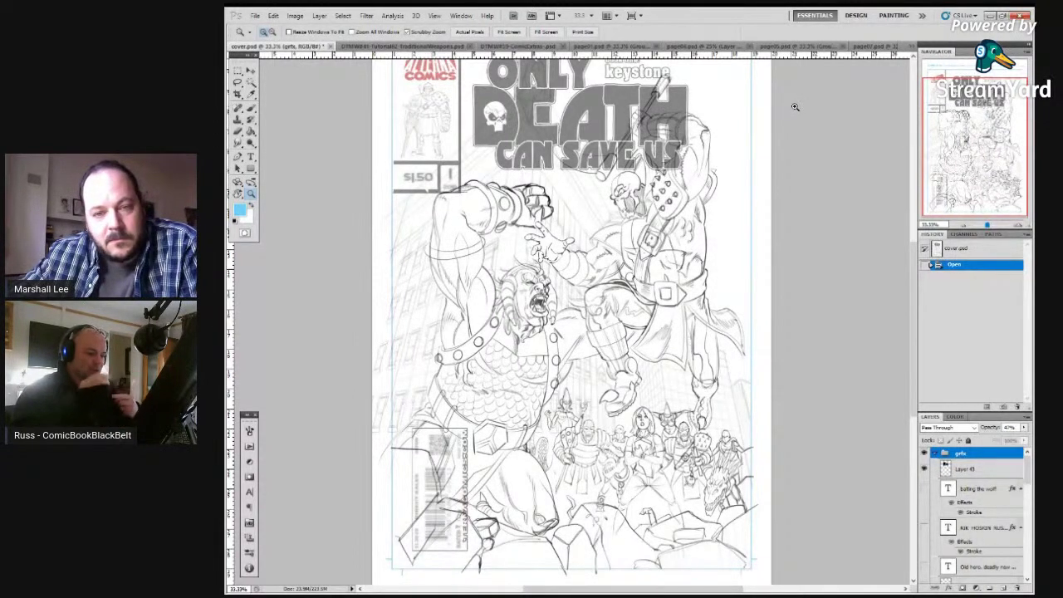
# Collapse the grfx group and hide the cover's pencil layers beneath it, keeping the logo and trade dress shown
pyautogui.click(937, 453)
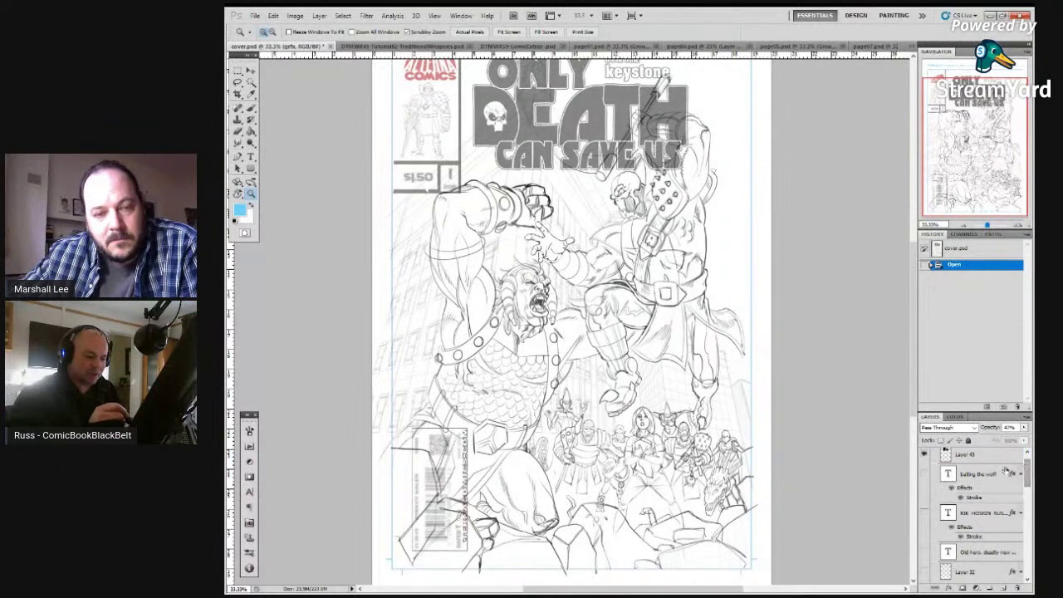
pyautogui.click(937, 452)
pyautogui.scroll(-5, 937, 498)
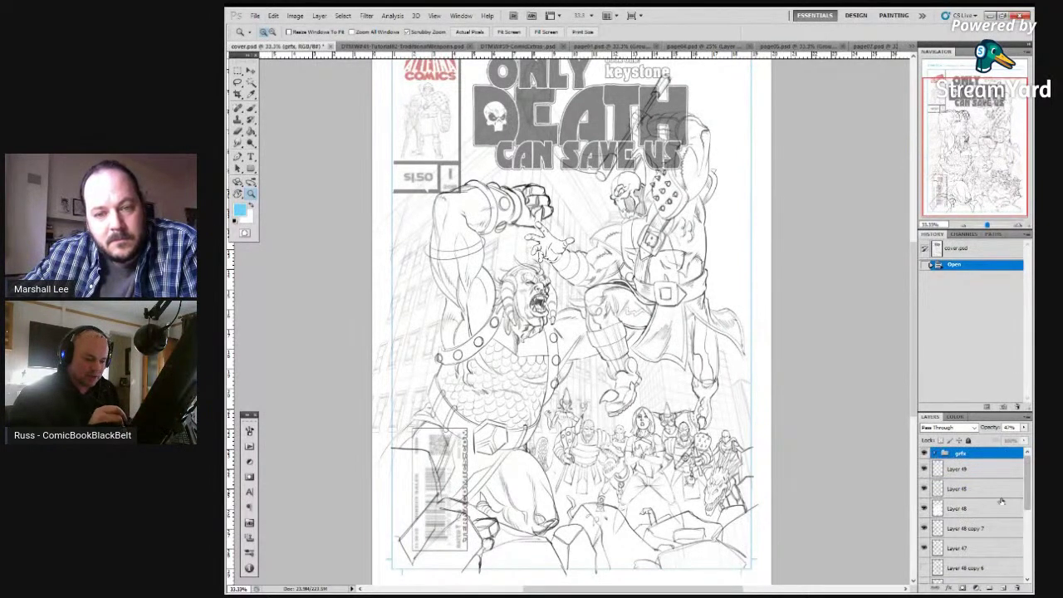
pyautogui.moveTo(937, 521); pyautogui.dragTo(924, 573)
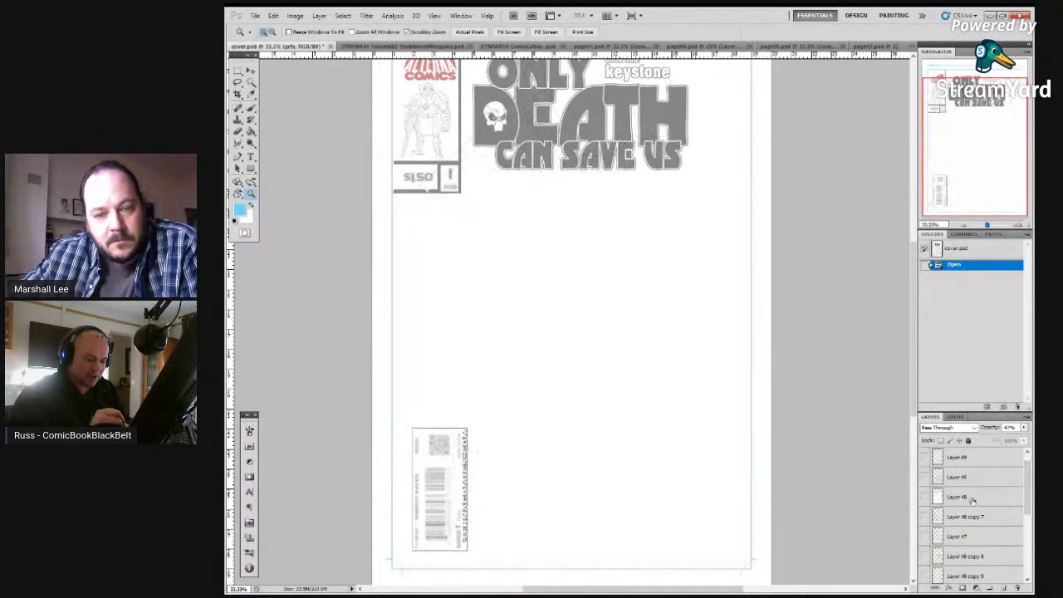
# Preview the cover's early rough sketches on Layer 1 and Layer 2 individually, hiding each again after viewing
pyautogui.scroll(-3, 948, 540)
pyautogui.scroll(-3, 947, 550)
pyautogui.click(924, 536)
pyautogui.click(924, 535)
pyautogui.click(925, 516)
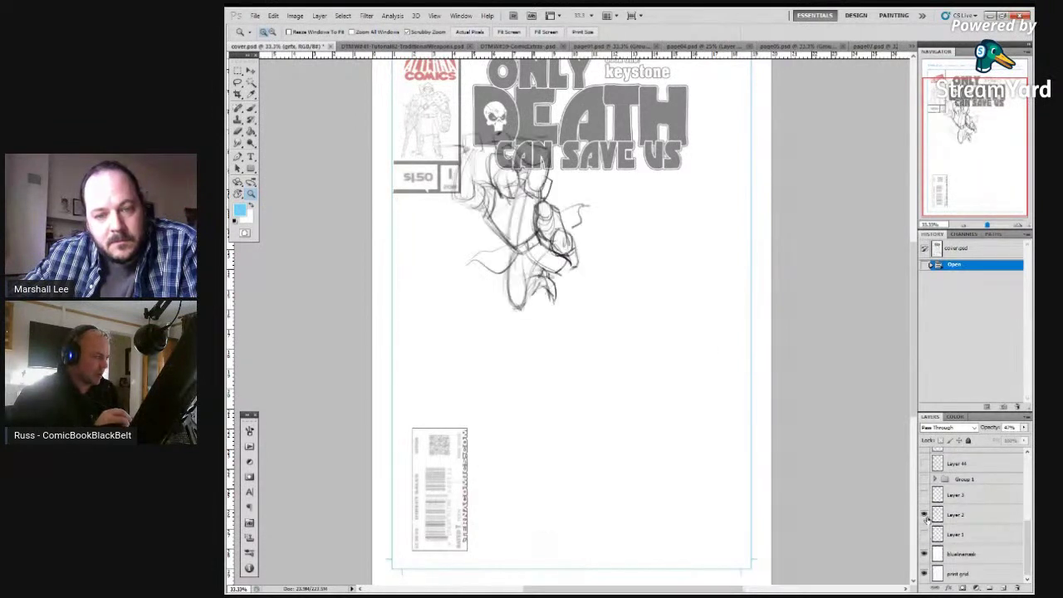
pyautogui.click(925, 516)
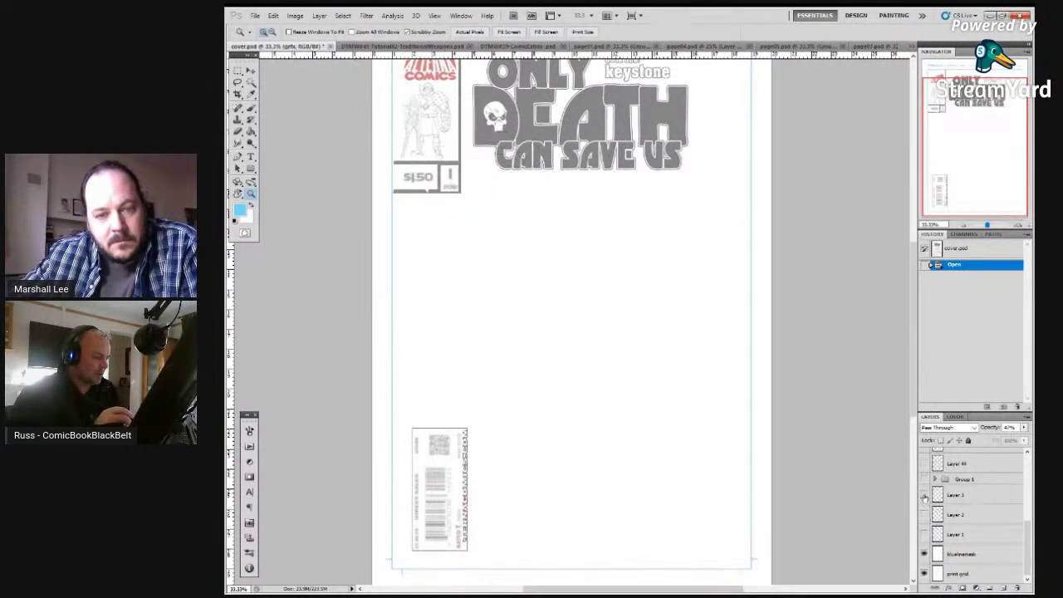
# Preview the cover's Group 1 roughs, Layer 44 and the layer above it individually, hiding each again after viewing
pyautogui.click(925, 480)
pyautogui.click(935, 479)
pyautogui.moveTo(1027, 515); pyautogui.dragTo(1023, 501)
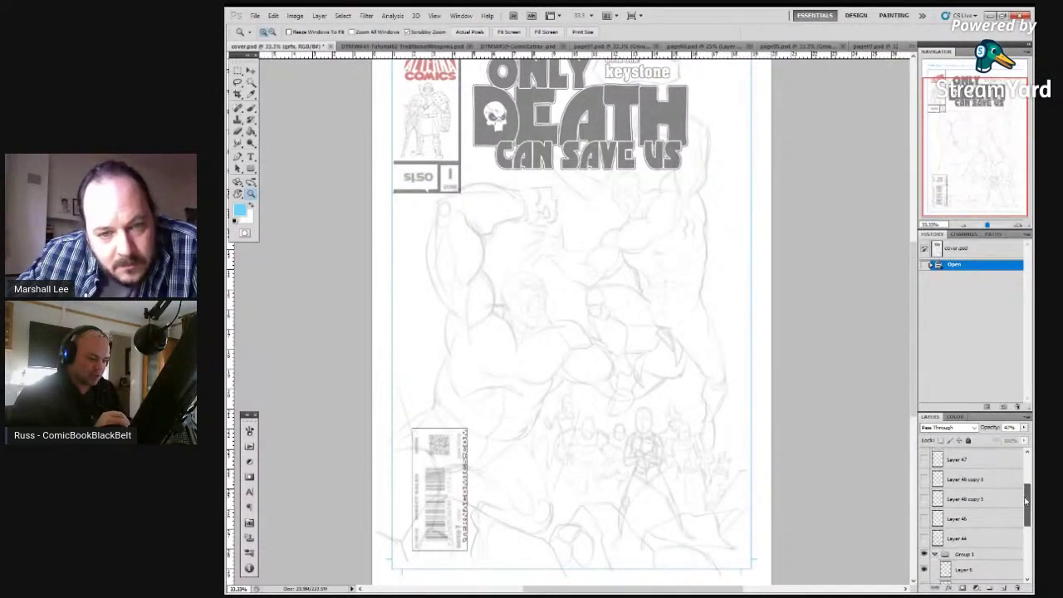
pyautogui.click(923, 538)
pyautogui.click(923, 539)
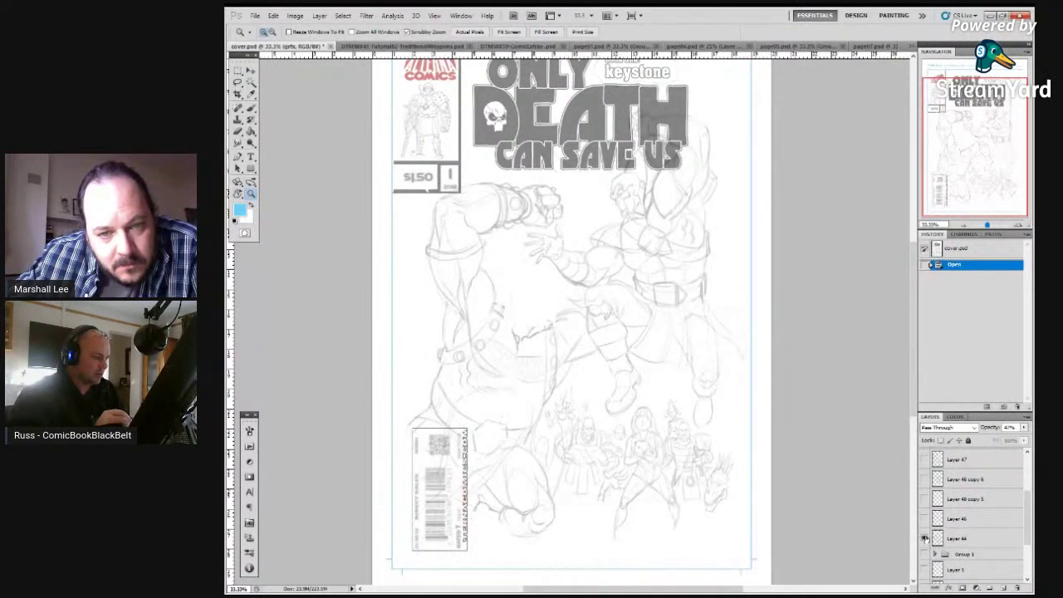
pyautogui.click(924, 520)
pyautogui.click(924, 520)
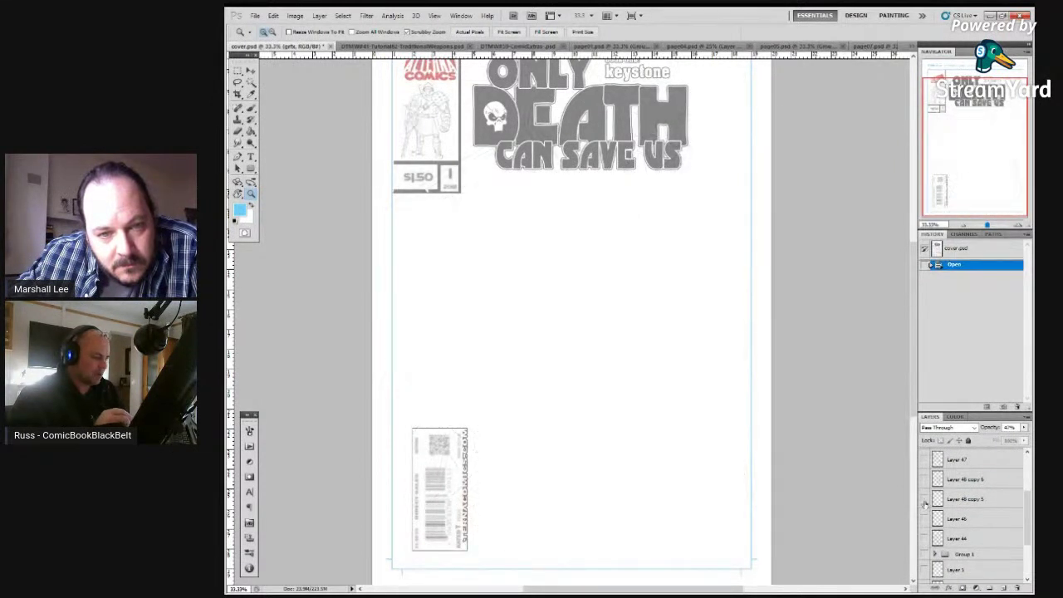
# Preview the cover's background building lines and window-grid layers, hiding them again after viewing
pyautogui.click(923, 480)
pyautogui.click(924, 460)
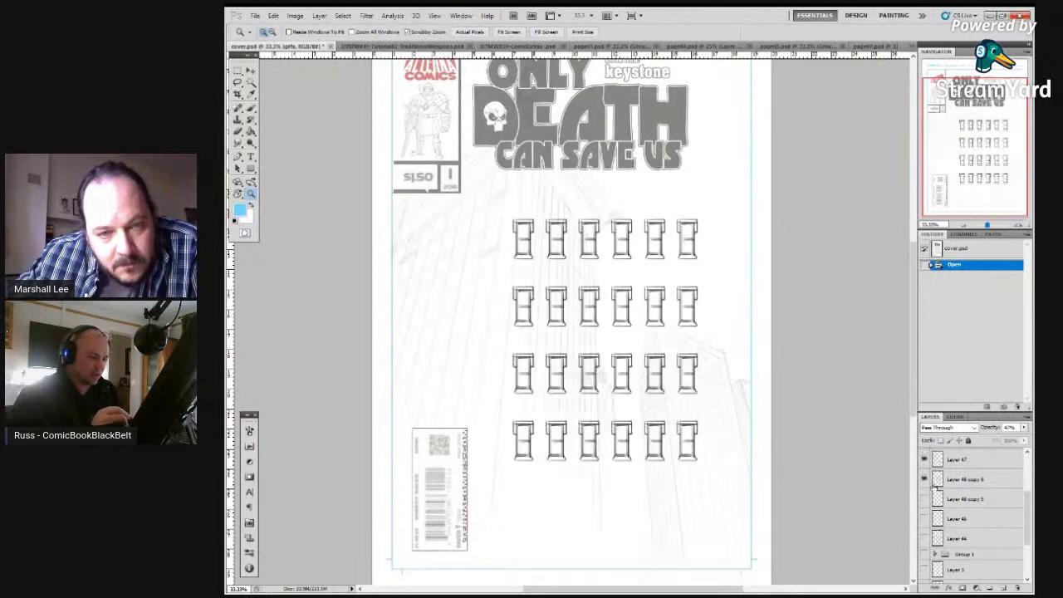
pyautogui.click(924, 479)
pyautogui.scroll(3, 1029, 509)
pyautogui.click(924, 526)
pyautogui.click(925, 526)
# Show the cover's finished figure pencils on the layers directly beneath the grfx group
pyautogui.click(925, 506)
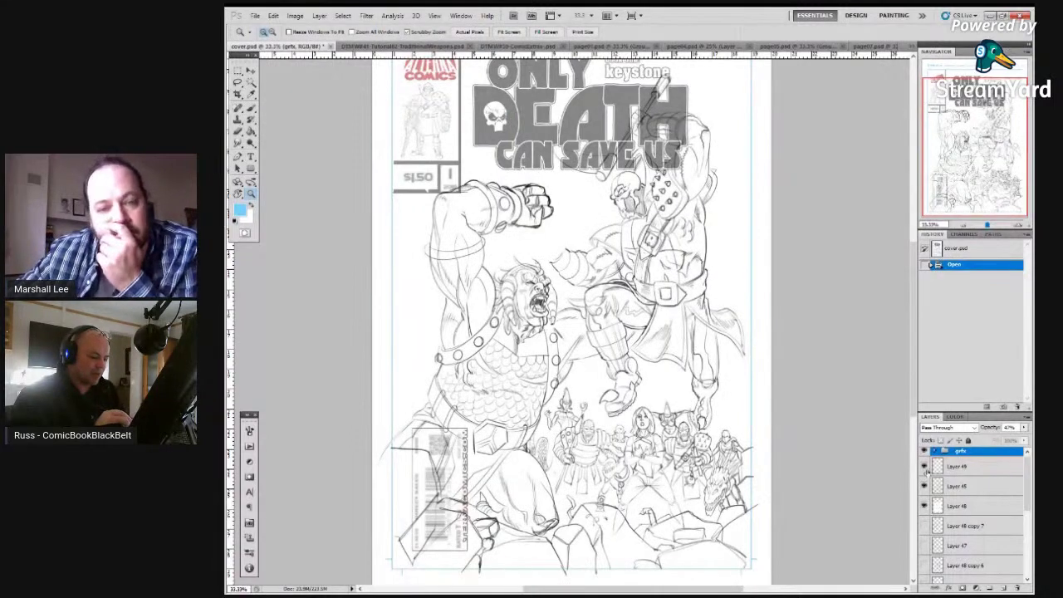
pyautogui.click(924, 466)
pyautogui.scroll(2, 1018, 495)
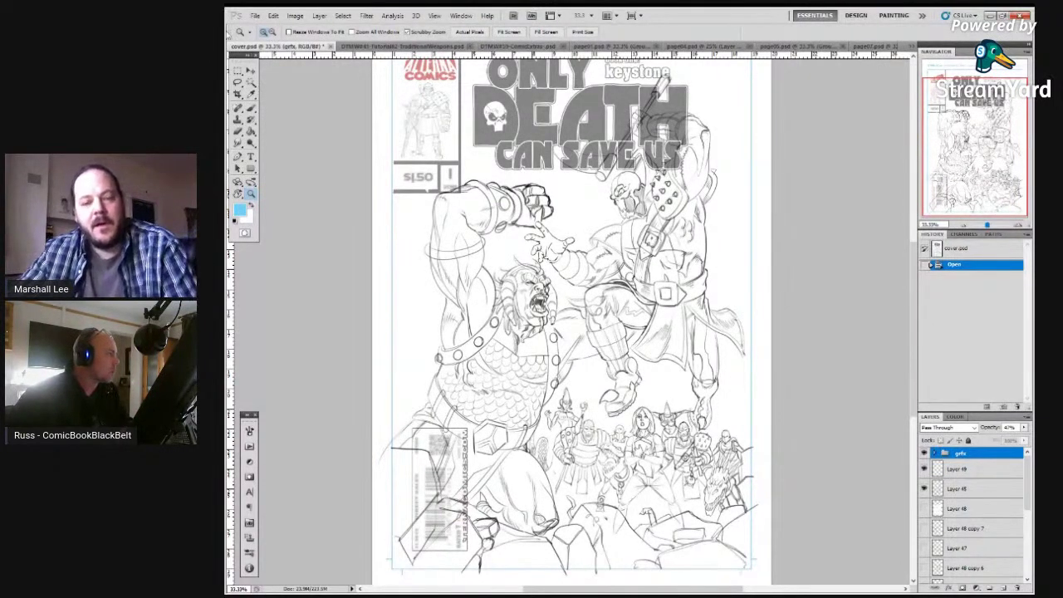
# Revert cover.psd to its saved version and switch to the page05.psd document
pyautogui.click(255, 14)
pyautogui.click(304, 200)
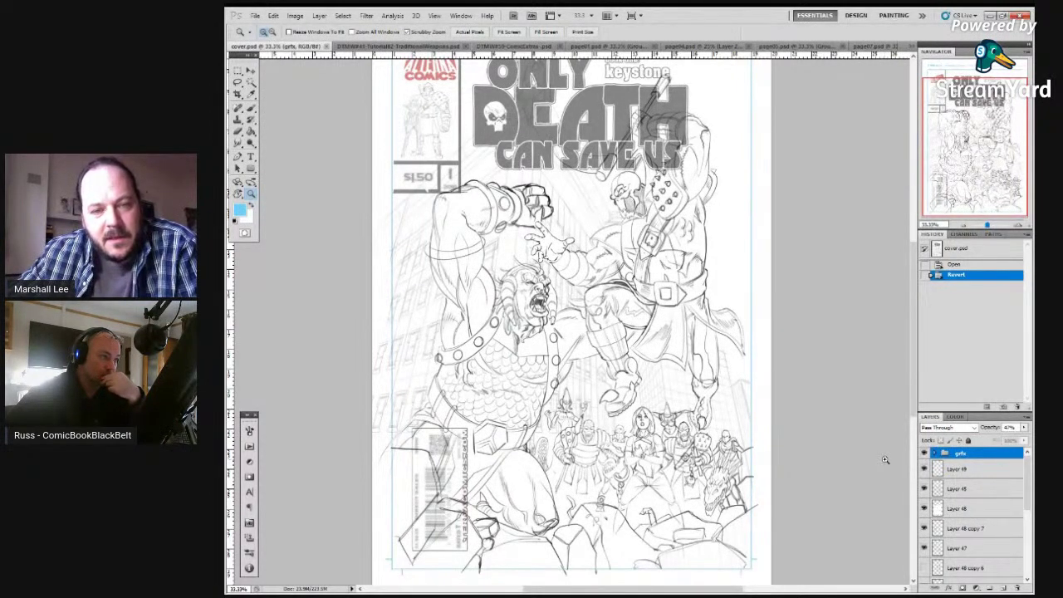
pyautogui.click(800, 46)
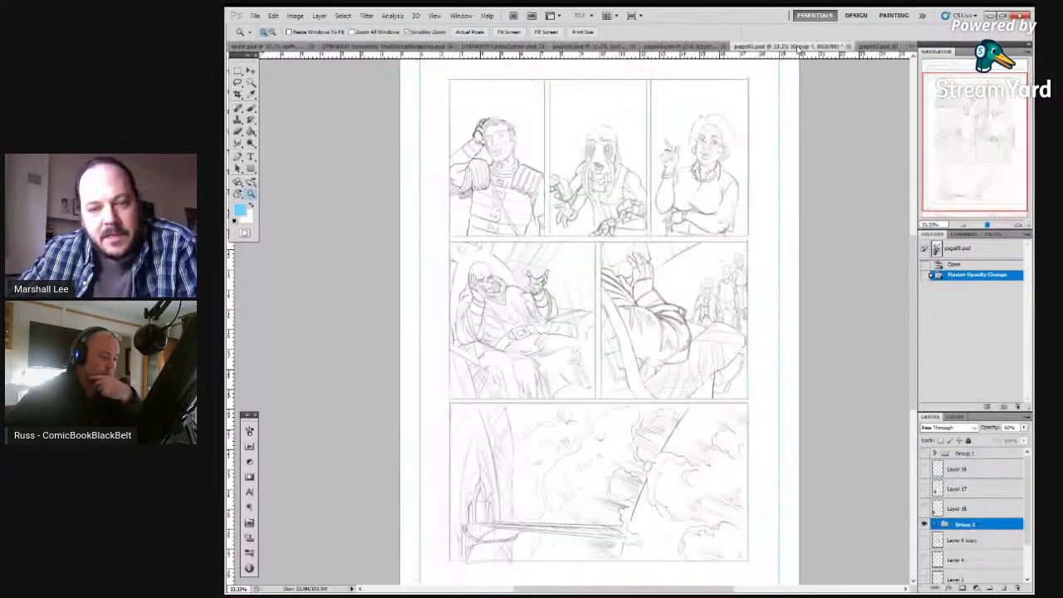
# Hide the Group 1 pencils and view the rough layers Layer 5 copy, Layer 4 and Layer 2, leaving only Layer 2 shown
pyautogui.click(925, 522)
pyautogui.scroll(-2, 926, 522)
pyautogui.click(925, 495)
pyautogui.click(925, 515)
pyautogui.click(924, 534)
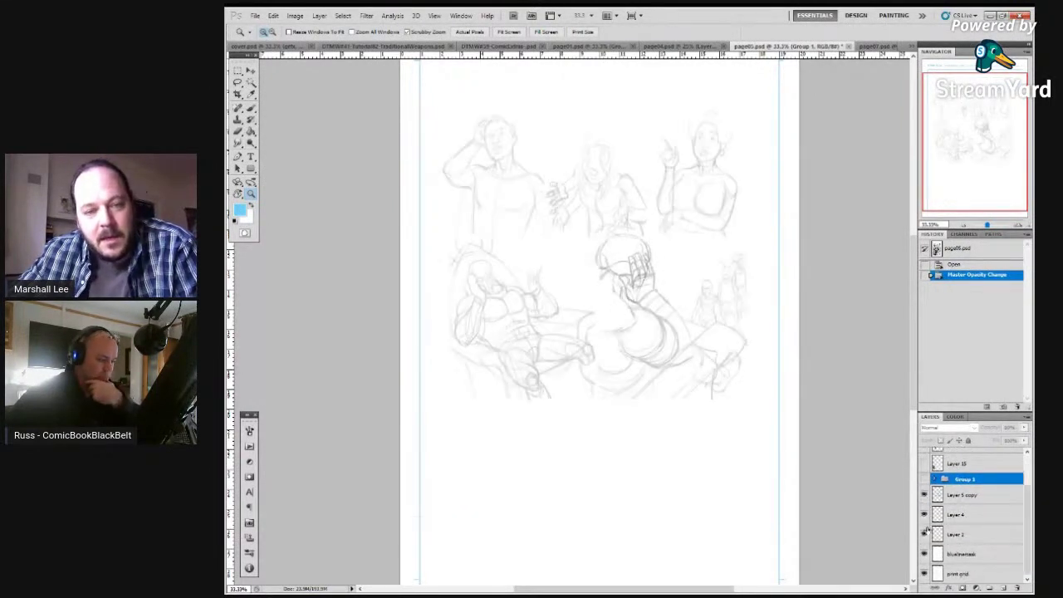
pyautogui.click(925, 495)
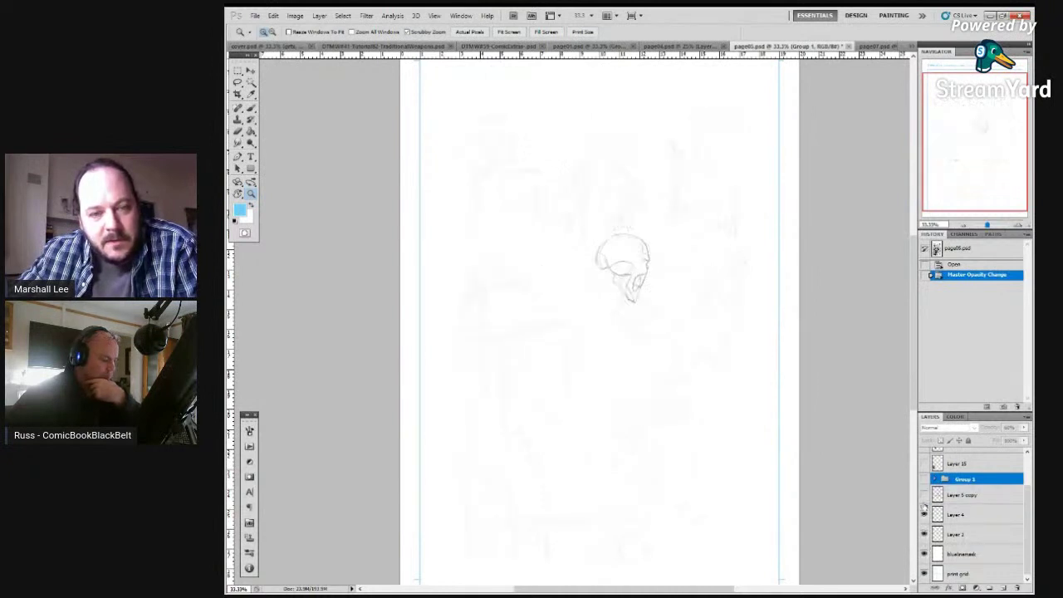
pyautogui.click(924, 515)
# Set Layer 2's opacity to 100% and look over the rough page layout down to the lower edge
pyautogui.click(980, 534)
pyautogui.click(1024, 427)
pyautogui.moveTo(988, 439); pyautogui.dragTo(1025, 437)
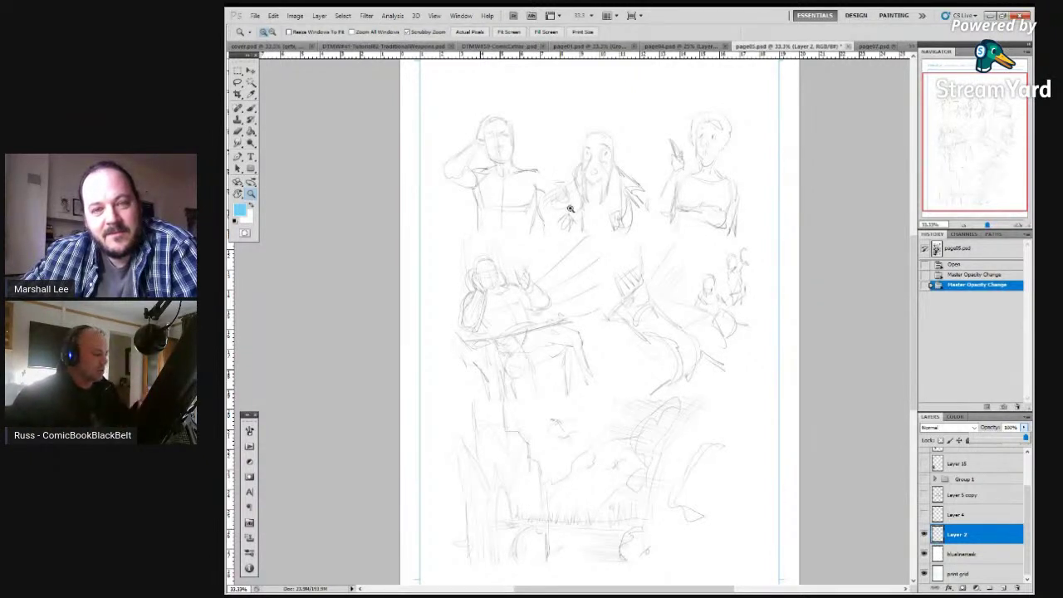
pyautogui.scroll(-2, 669, 246)
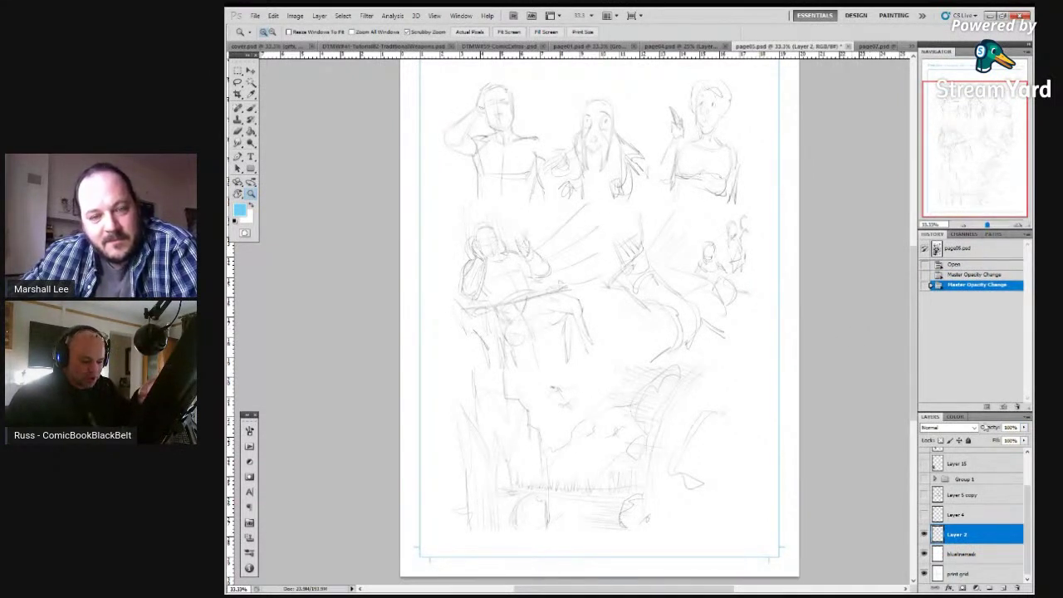
# Preview the three layers directly above Group 1 individually, hiding each again after viewing
pyautogui.scroll(3, 1010, 475)
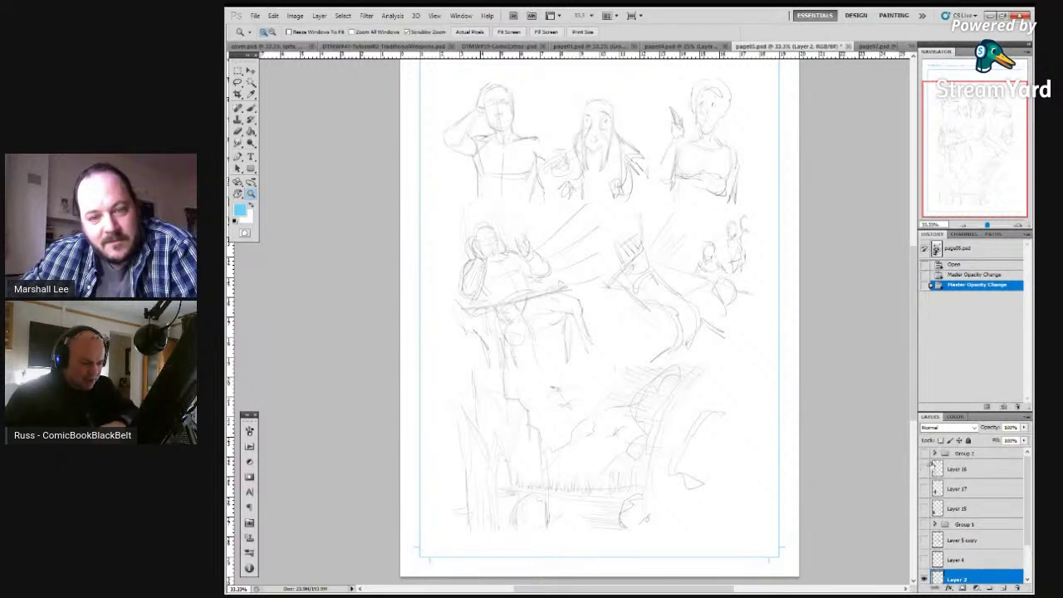
pyautogui.click(924, 470)
pyautogui.click(925, 469)
pyautogui.click(925, 488)
pyautogui.click(924, 488)
pyautogui.click(924, 509)
pyautogui.click(924, 508)
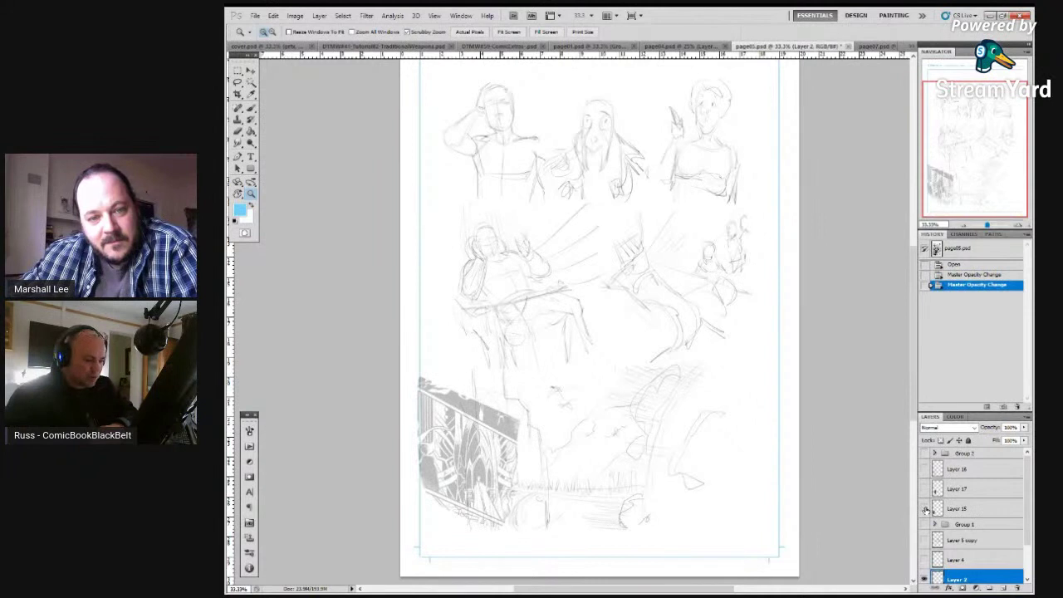
pyautogui.scroll(-2, 949, 501)
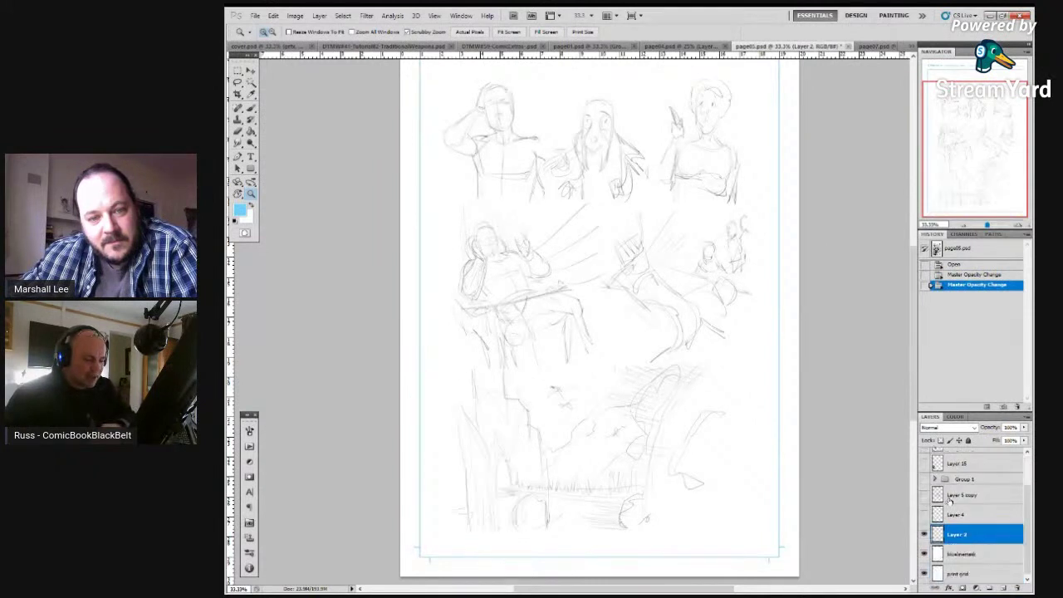
# Hide Layer 2 and the bluelinemask layer, and look over the print grid up to the page header
pyautogui.click(924, 535)
pyautogui.click(924, 554)
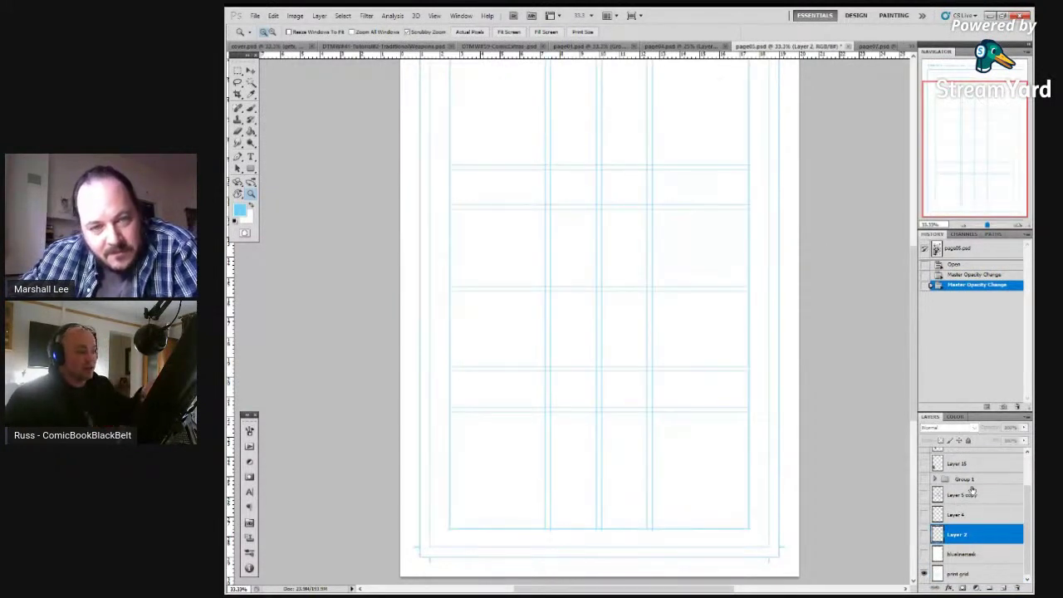
pyautogui.scroll(2, 864, 419)
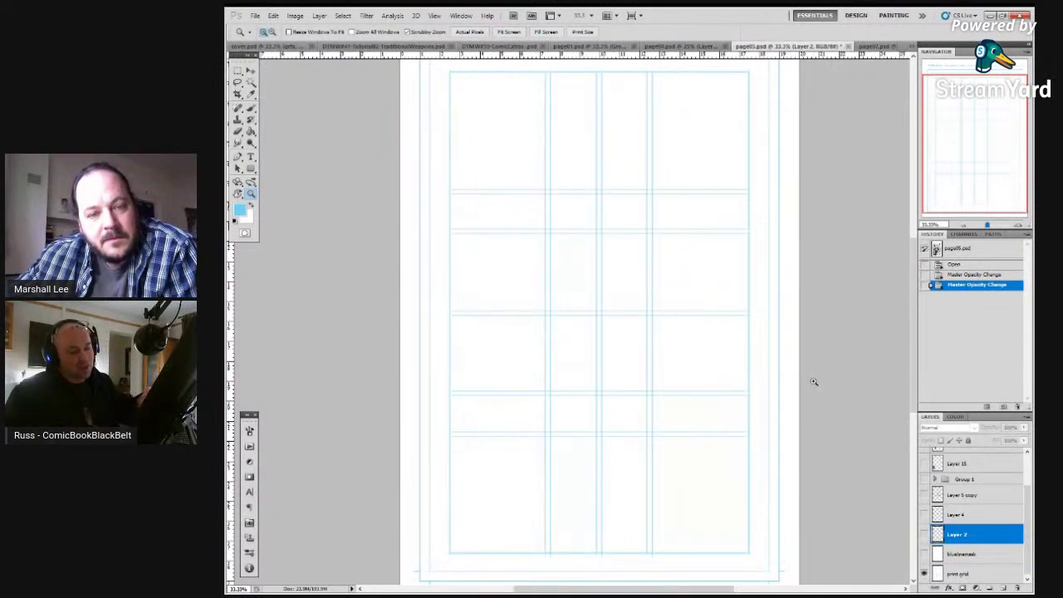
pyautogui.scroll(3, 811, 380)
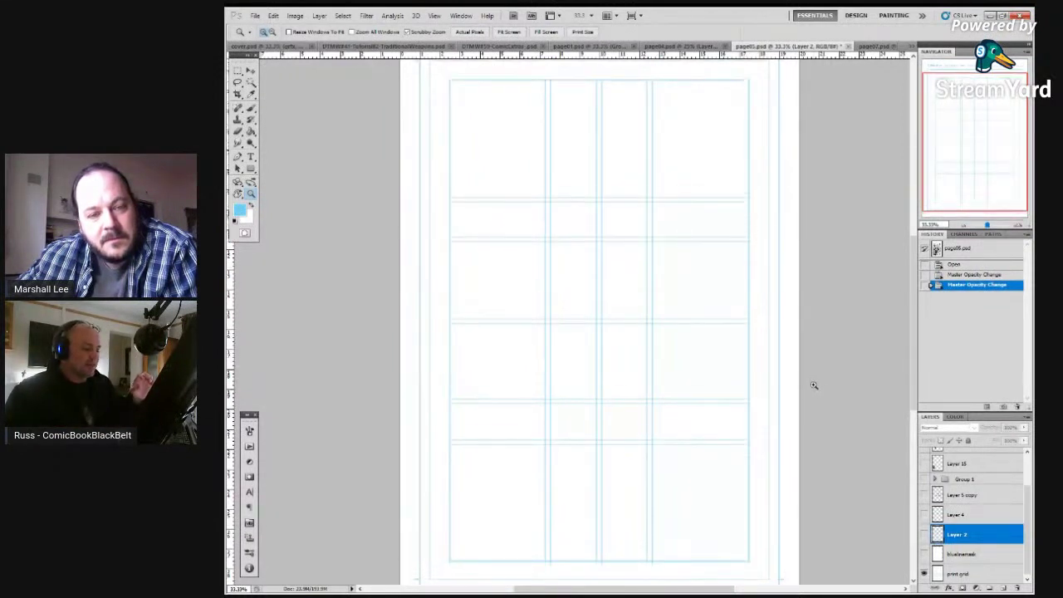
pyautogui.click(924, 574)
pyautogui.click(926, 564)
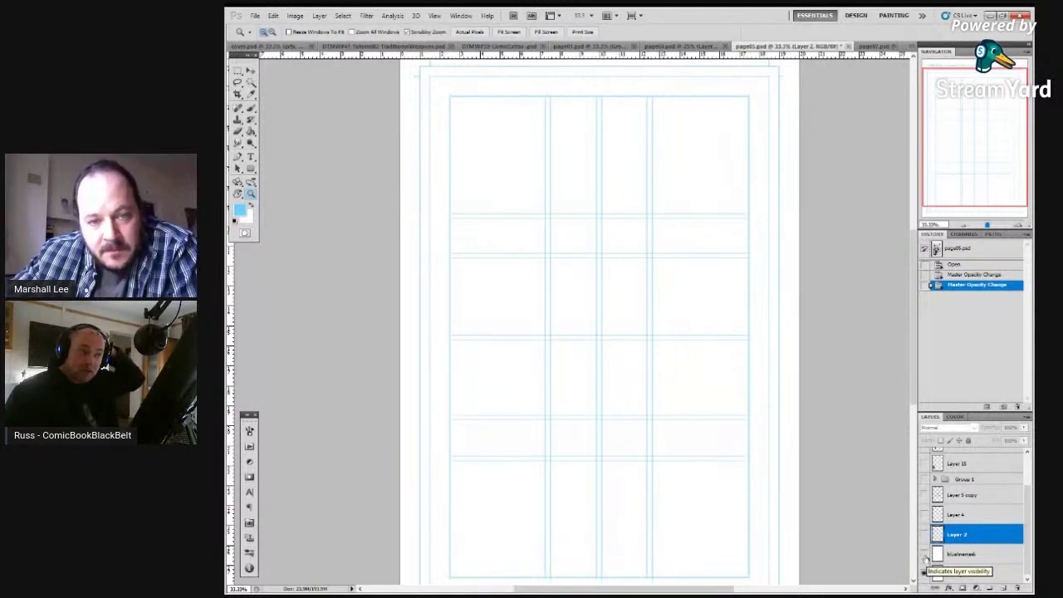
pyautogui.scroll(3, 806, 274)
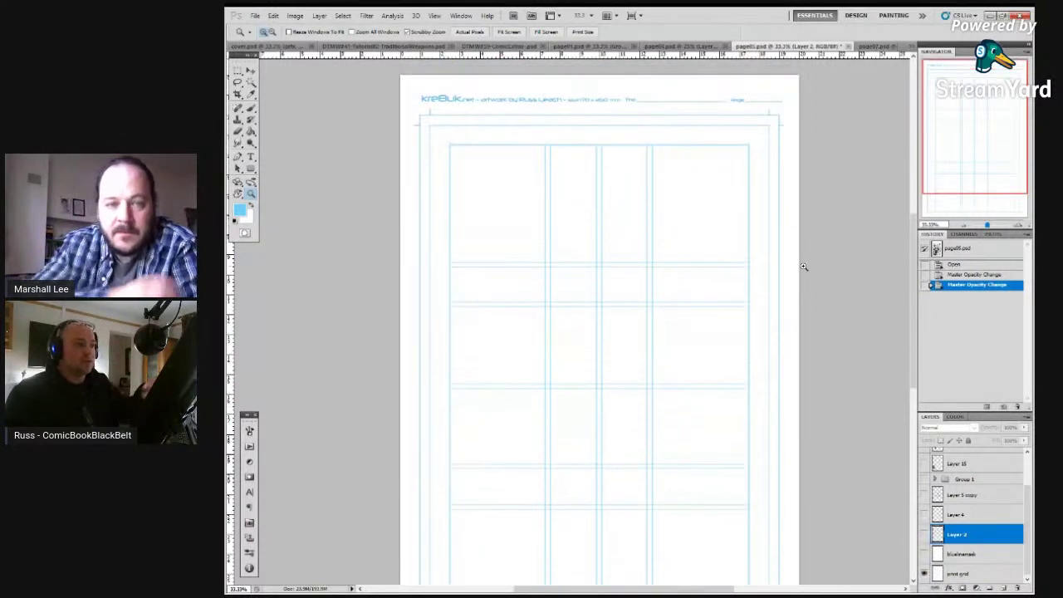
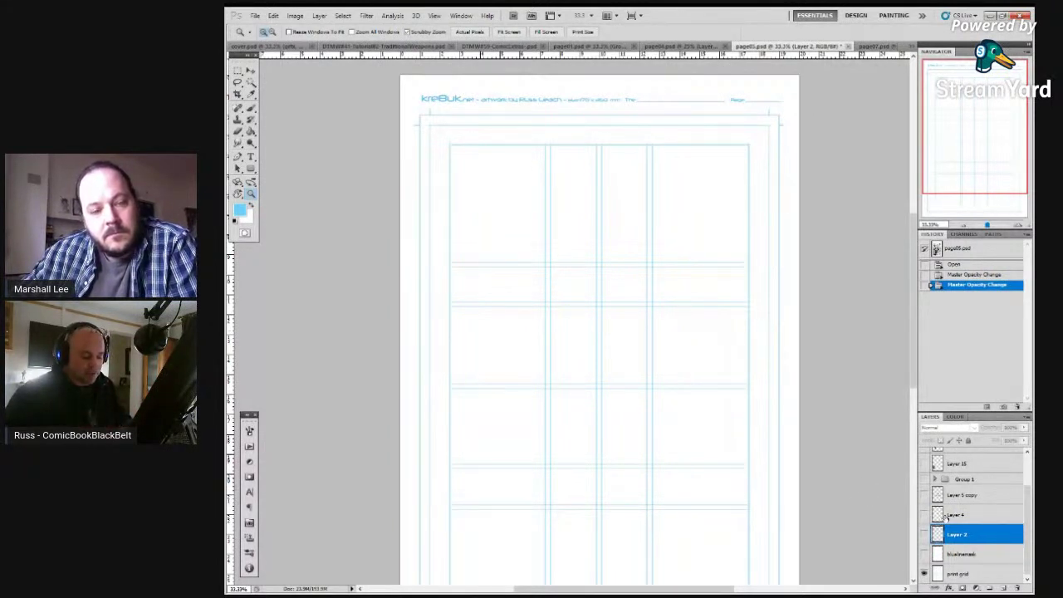
# Show the bluelinemask layer, Layer 2 and Group 1 again, and expand Group 1 to list its layers
pyautogui.click(923, 554)
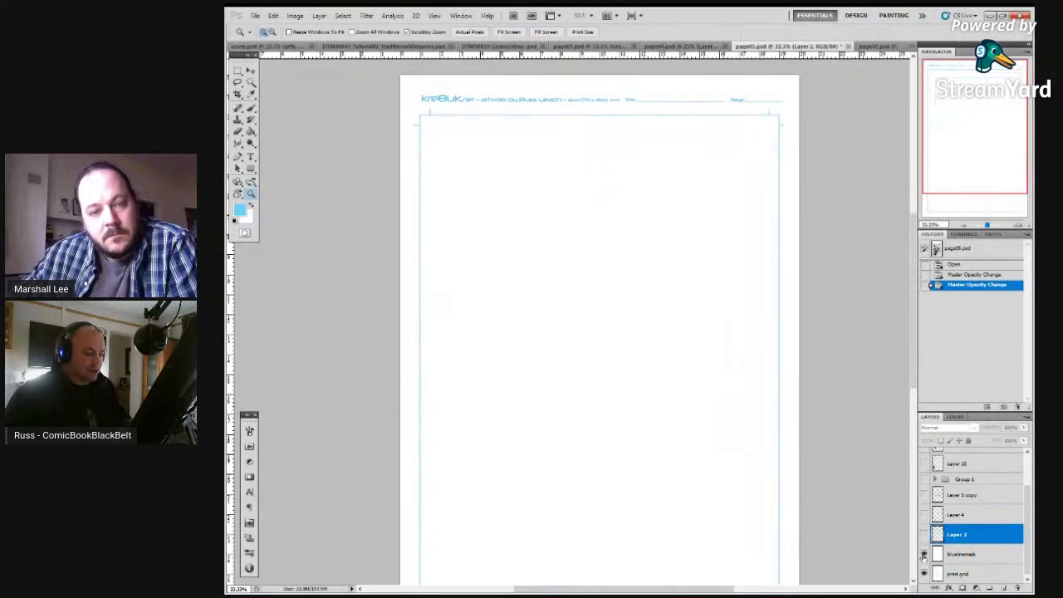
pyautogui.click(924, 535)
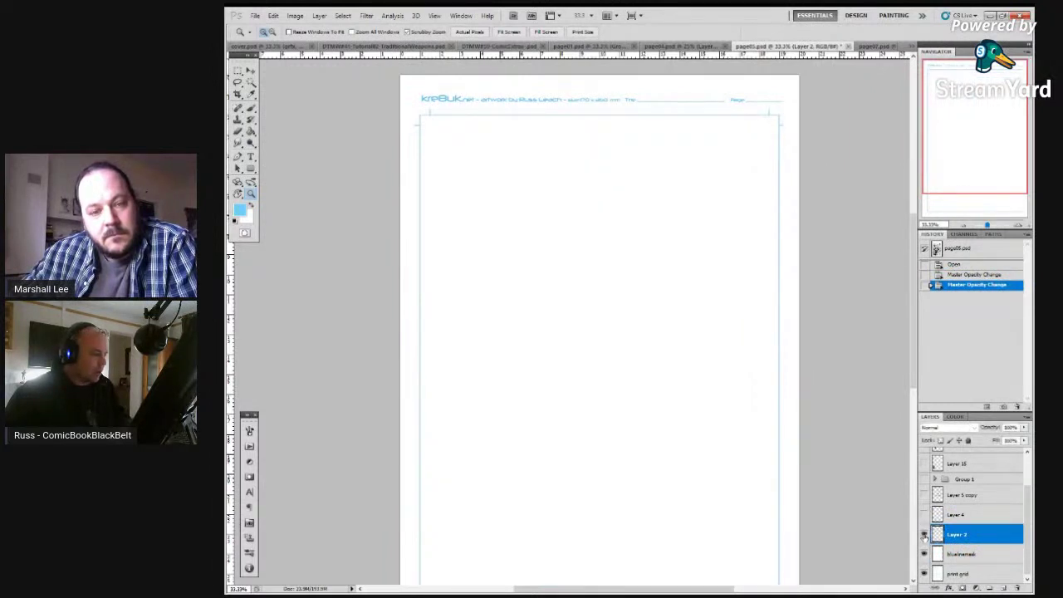
pyautogui.scroll(1, 926, 522)
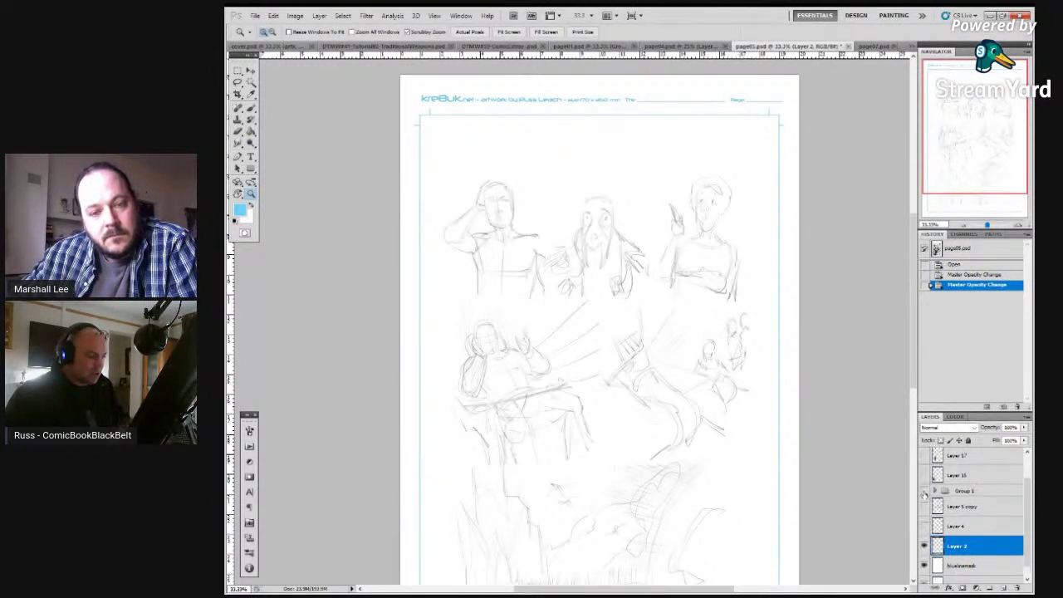
pyautogui.click(924, 492)
pyautogui.click(934, 491)
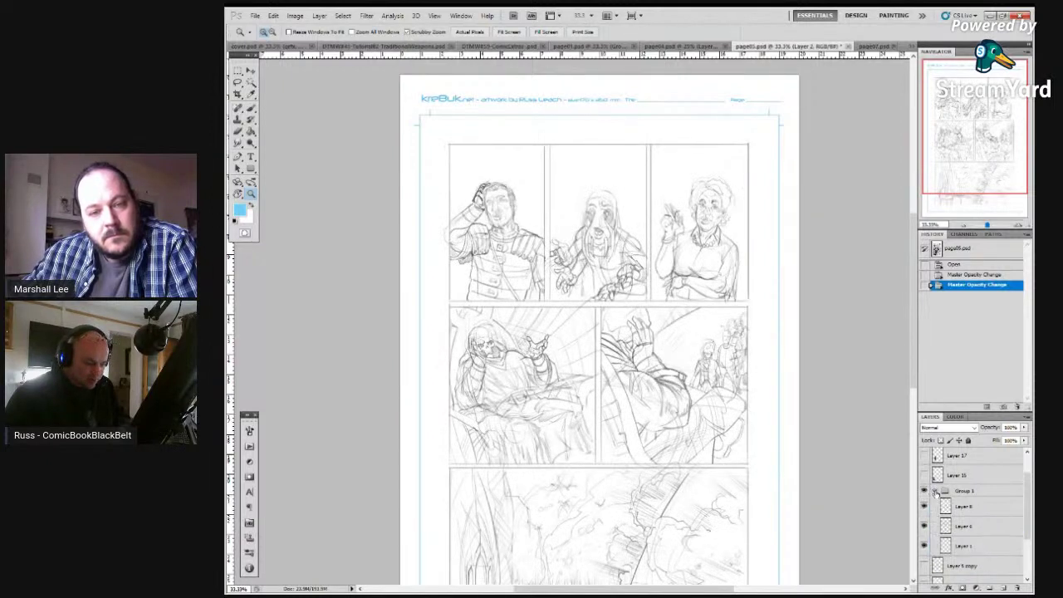
# Hide the two upper pencil layers in Group 1, leaving the Layer 1 panel borders over the Layer 2 roughs
pyautogui.click(924, 535)
pyautogui.click(925, 534)
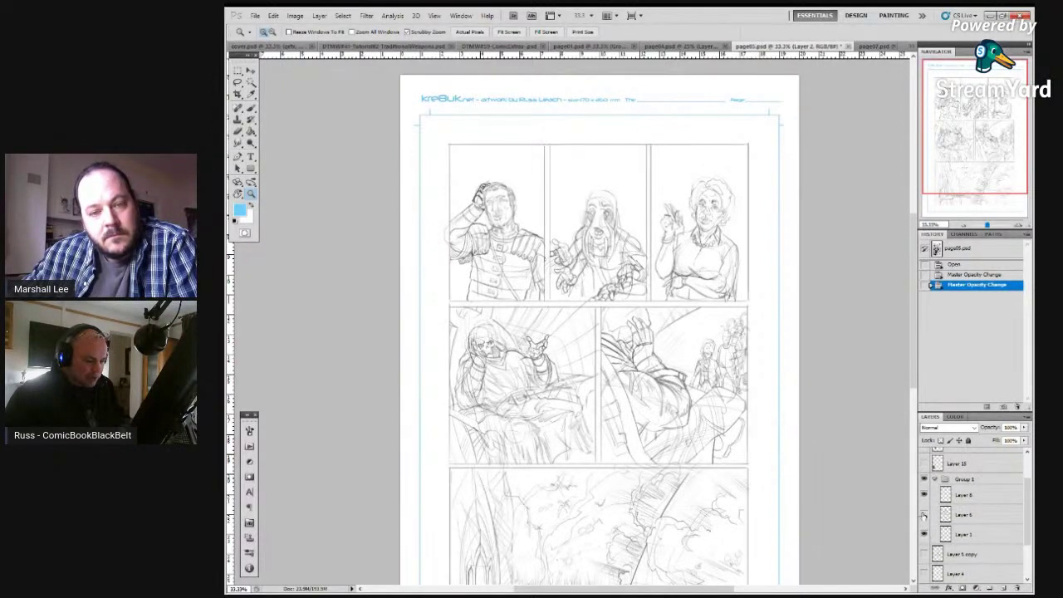
pyautogui.click(925, 514)
pyautogui.scroll(-2, 789, 332)
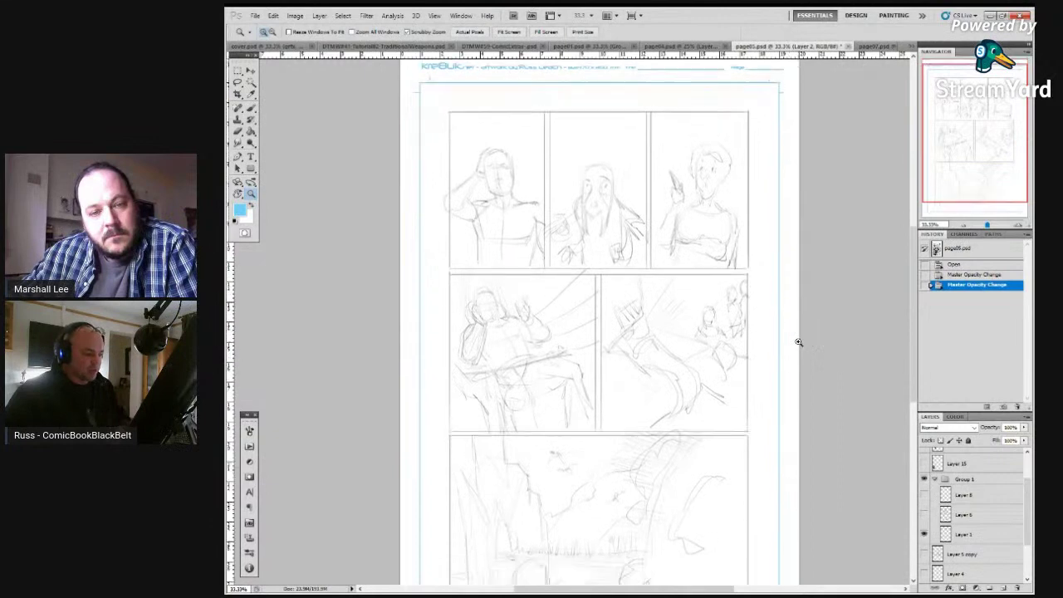
pyautogui.scroll(-3, 947, 515)
pyautogui.click(947, 535)
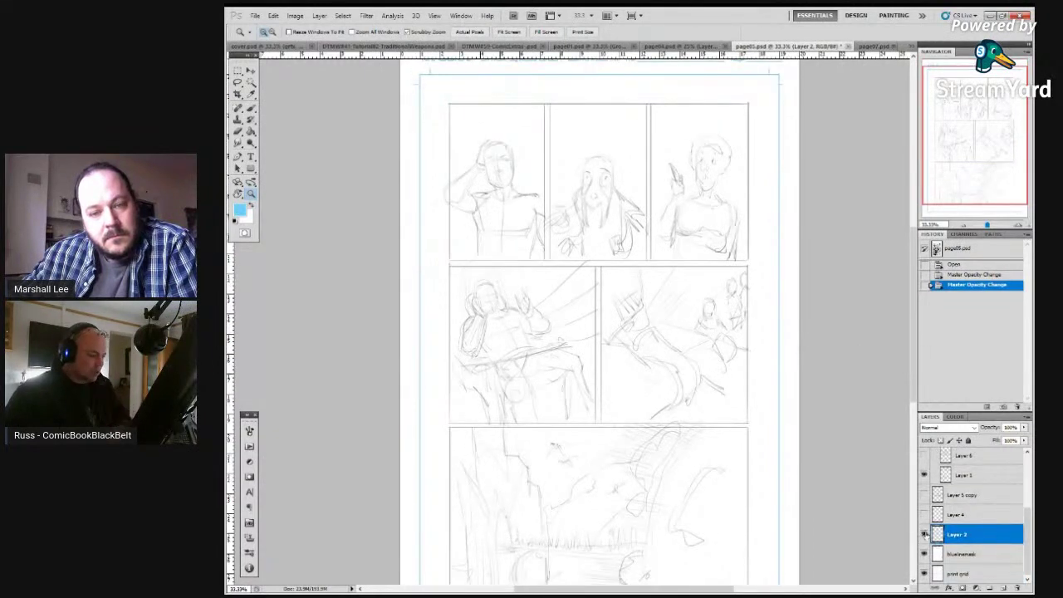
# Examine the bordered rough layout up close and as a whole page, checking how the figures fit the panels
pyautogui.click(814, 396)
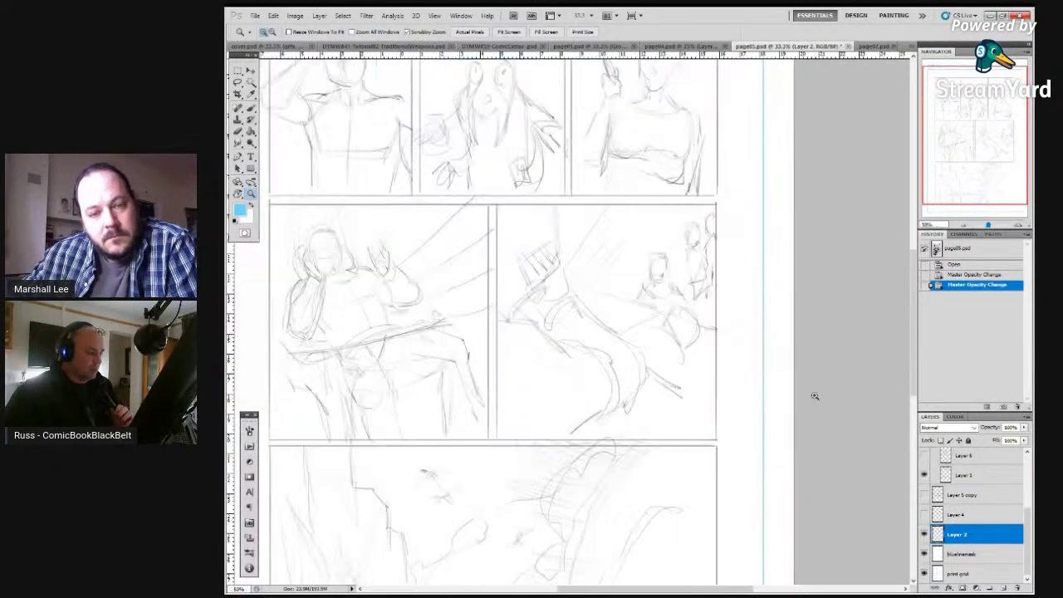
pyautogui.keyDown('alt'); pyautogui.click(560, 334); pyautogui.keyUp('alt')
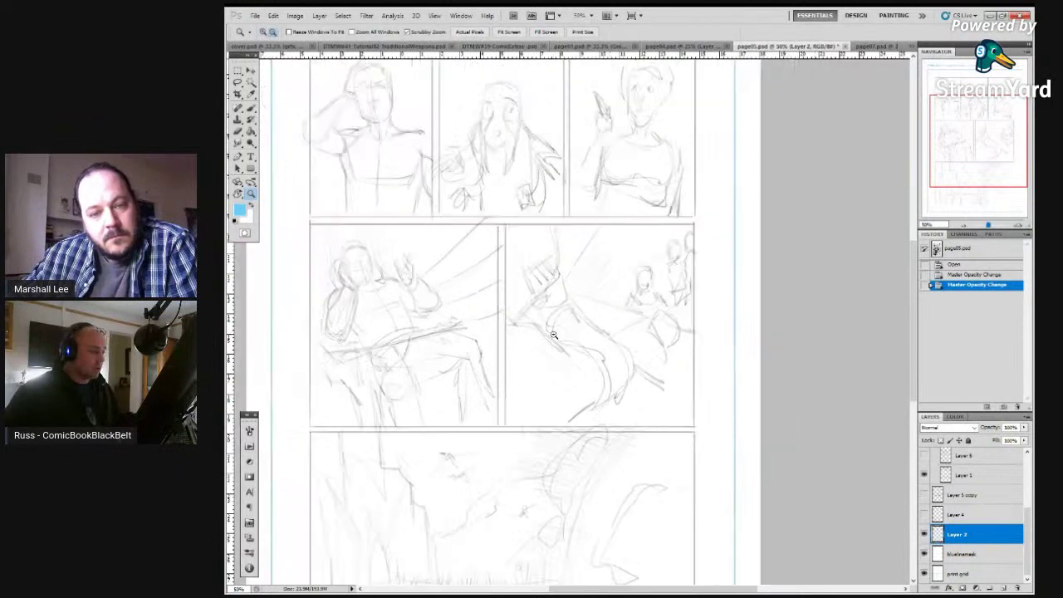
pyautogui.click(470, 301)
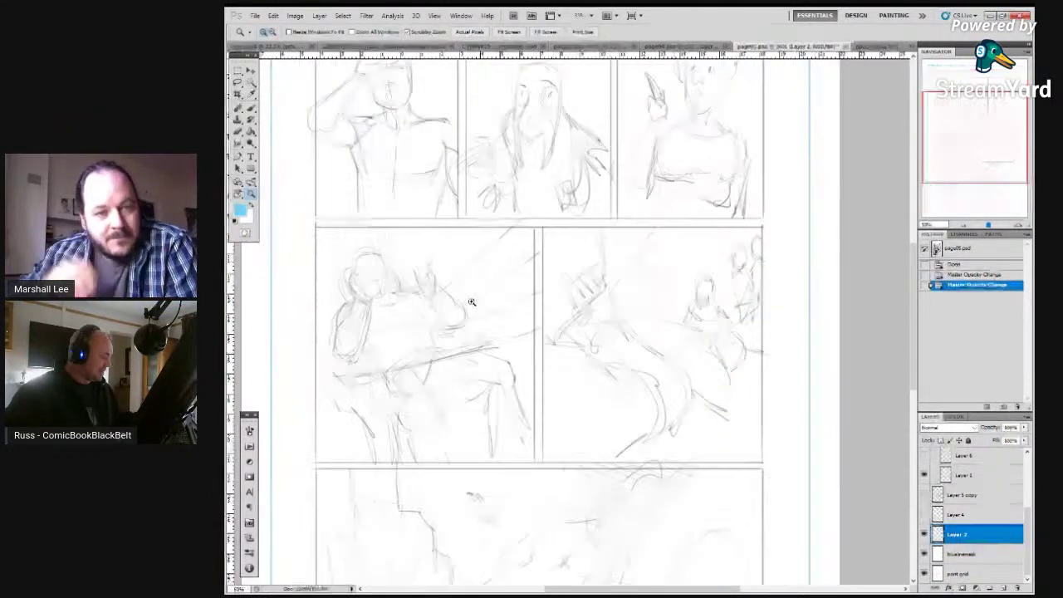
pyautogui.keyDown('alt'); pyautogui.click(523, 306); pyautogui.keyUp('alt')
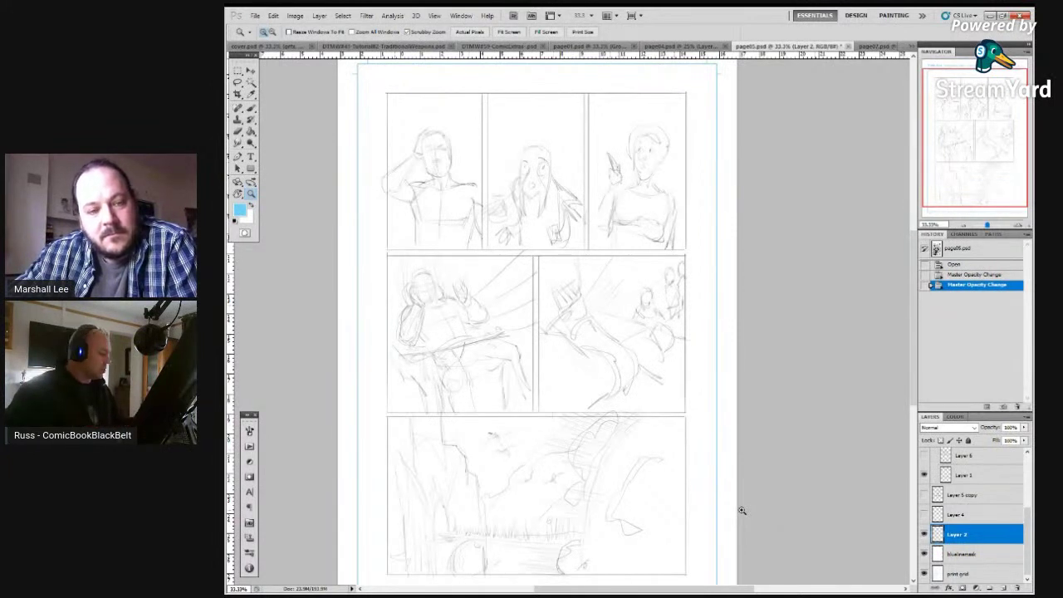
pyautogui.keyDown('alt'); pyautogui.click(621, 391); pyautogui.keyUp('alt')
pyautogui.keyDown('alt'); pyautogui.click(618, 371); pyautogui.keyUp('alt')
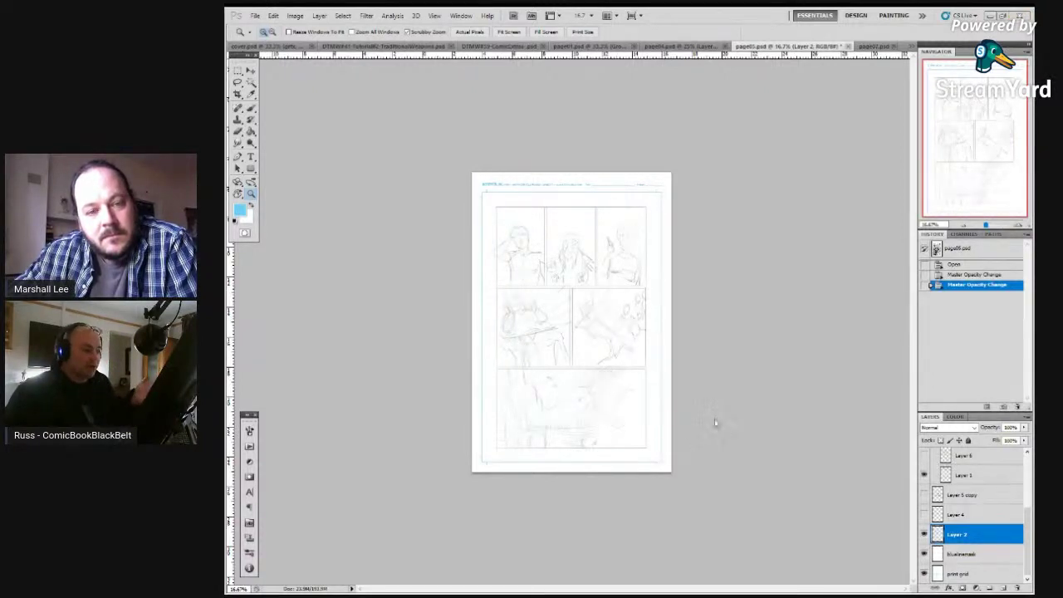
pyautogui.click(584, 353)
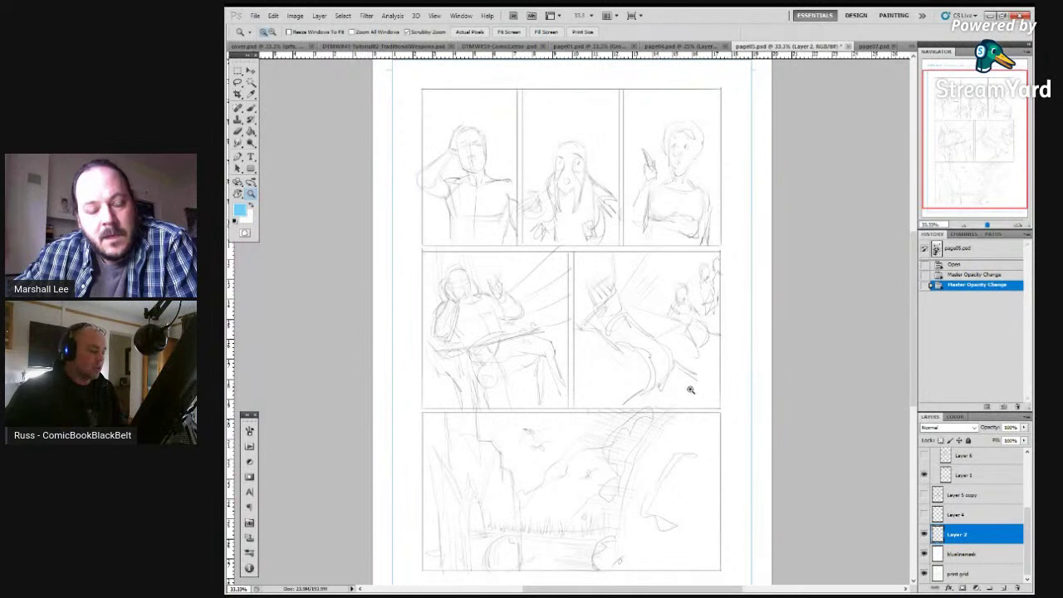
# Hide the Layer 2 roughs and preview Layer 4 within the panel borders, hiding Layer 4 again
pyautogui.click(923, 536)
pyautogui.click(924, 515)
pyautogui.click(923, 515)
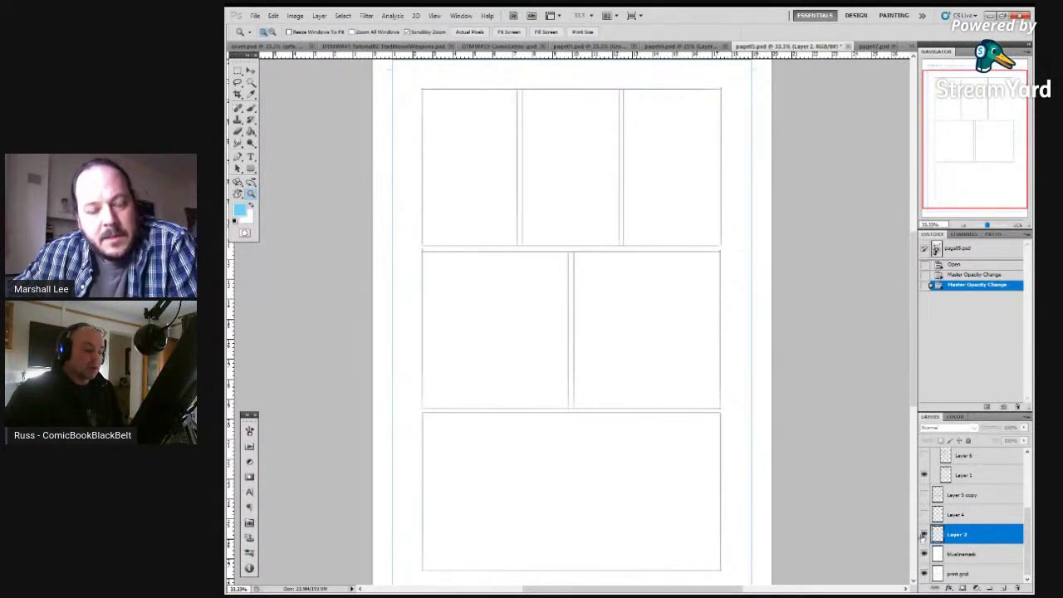
# Show the Layer 2 roughs again and examine the bordered layout down the whole page
pyautogui.click(923, 536)
pyautogui.scroll(-2, 790, 434)
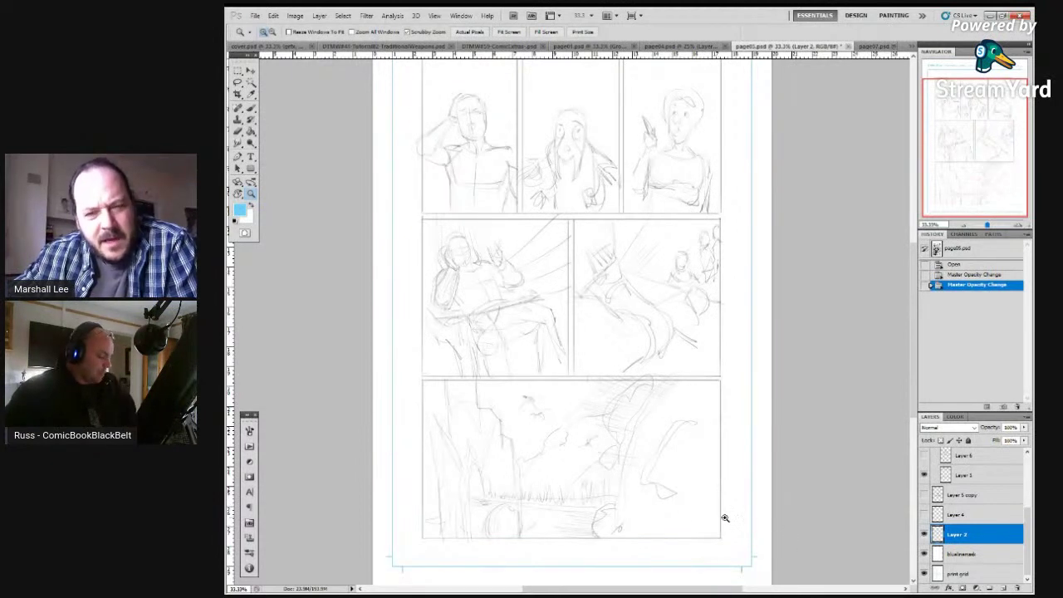
pyautogui.scroll(1, 738, 457)
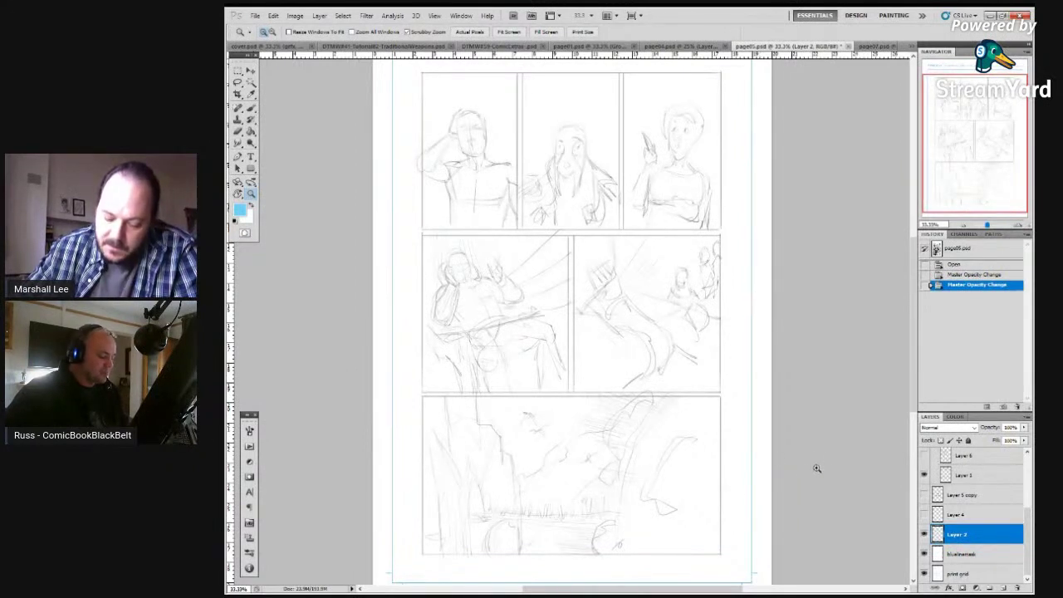
# Hide the Layer 2 roughs and show Layer 4 with Layer 5 copy, toggling Layer 4 to compare the refined pencils
pyautogui.click(924, 536)
pyautogui.click(925, 515)
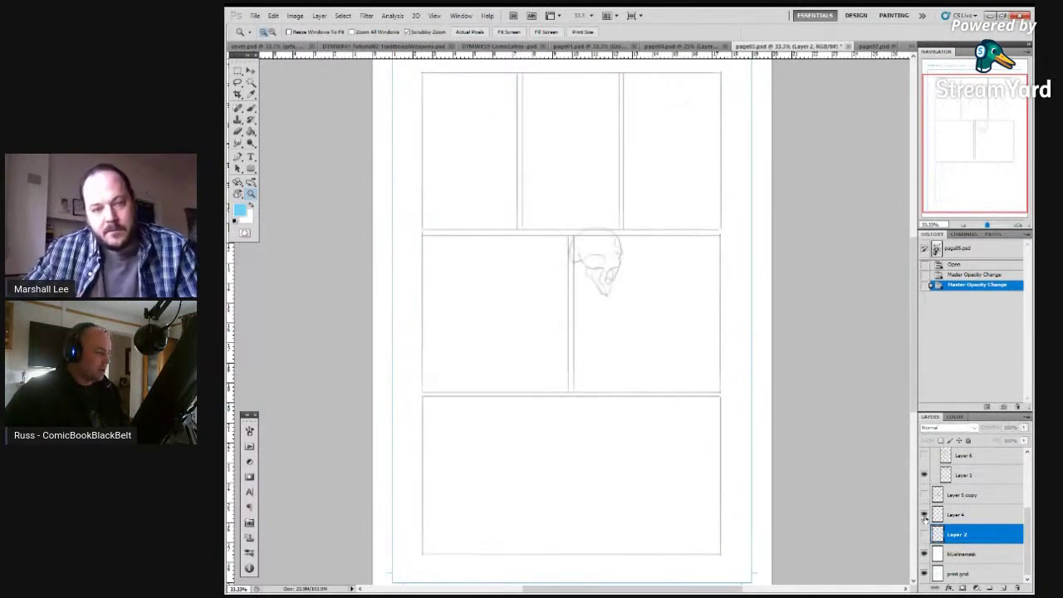
pyautogui.click(925, 495)
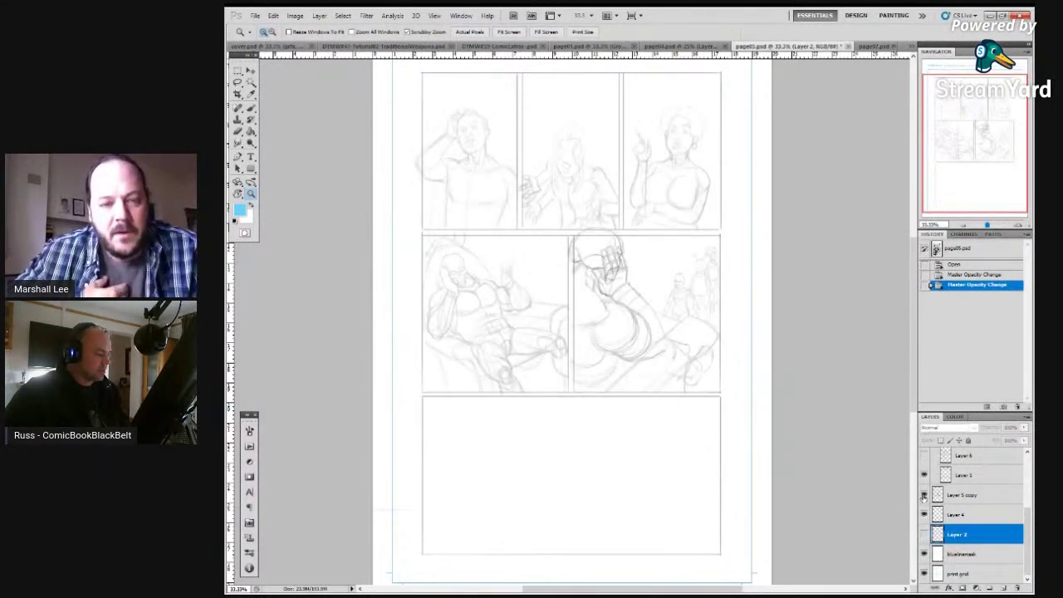
pyautogui.click(923, 515)
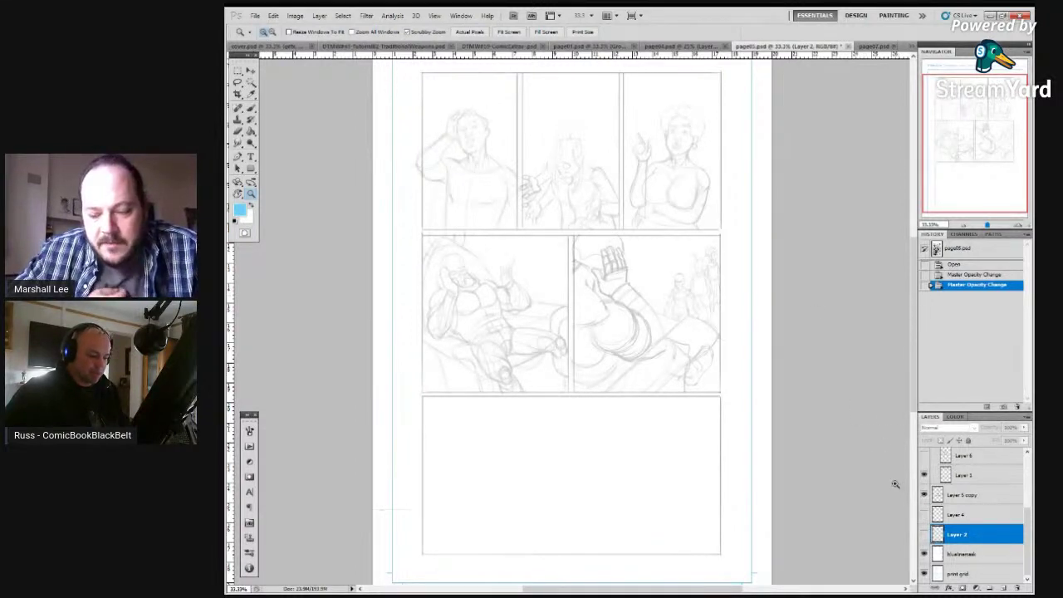
pyautogui.click(924, 515)
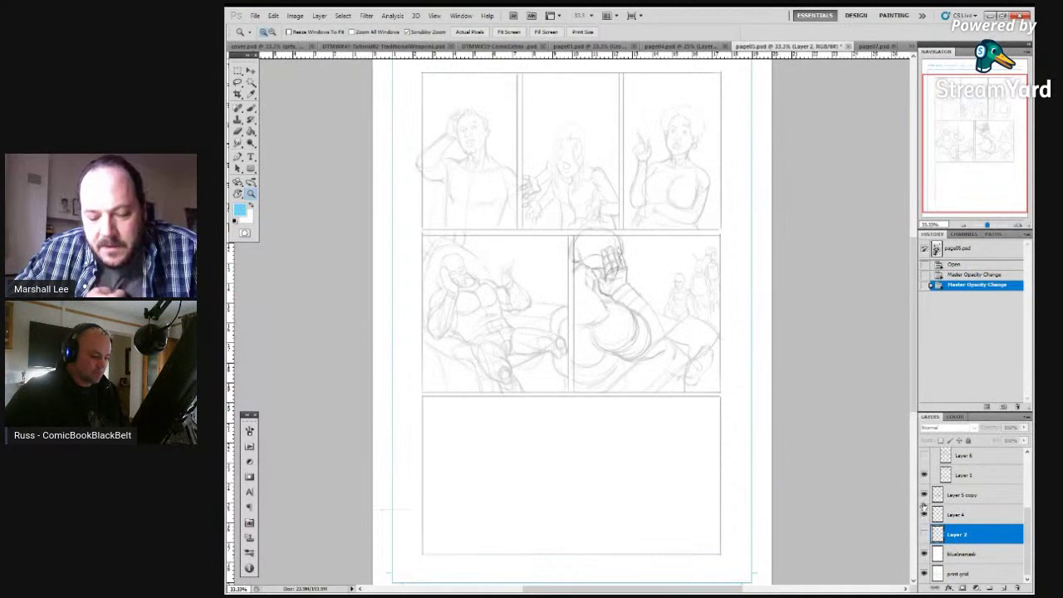
# Hide Layer 5 copy and Layer 4, and toggle Layer 2 to present the original roughs within the borders
pyautogui.click(924, 494)
pyautogui.click(924, 515)
pyautogui.click(924, 535)
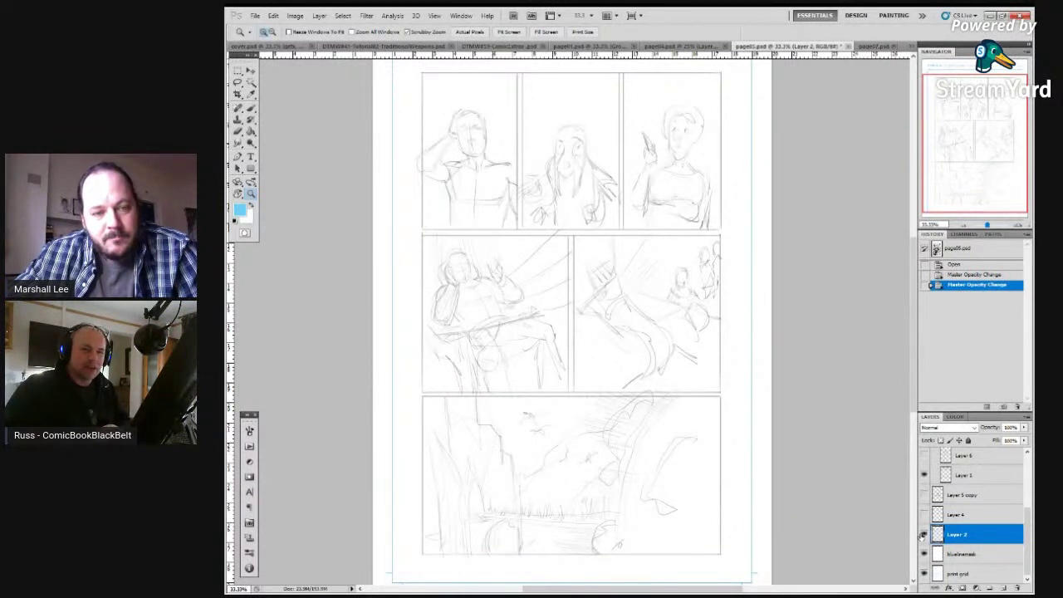
pyautogui.click(924, 535)
pyautogui.click(923, 535)
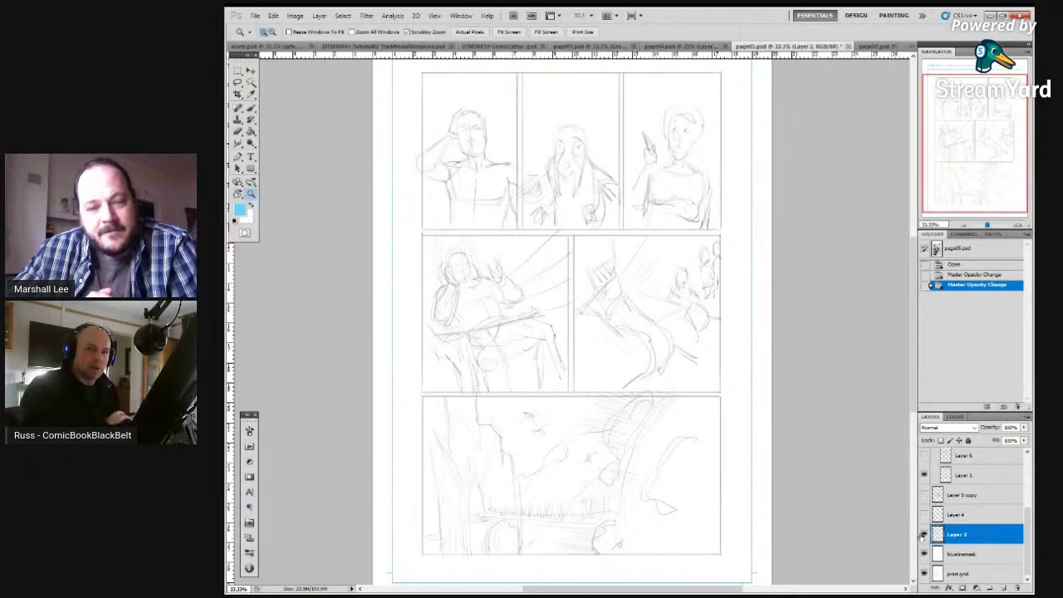
pyautogui.click(923, 535)
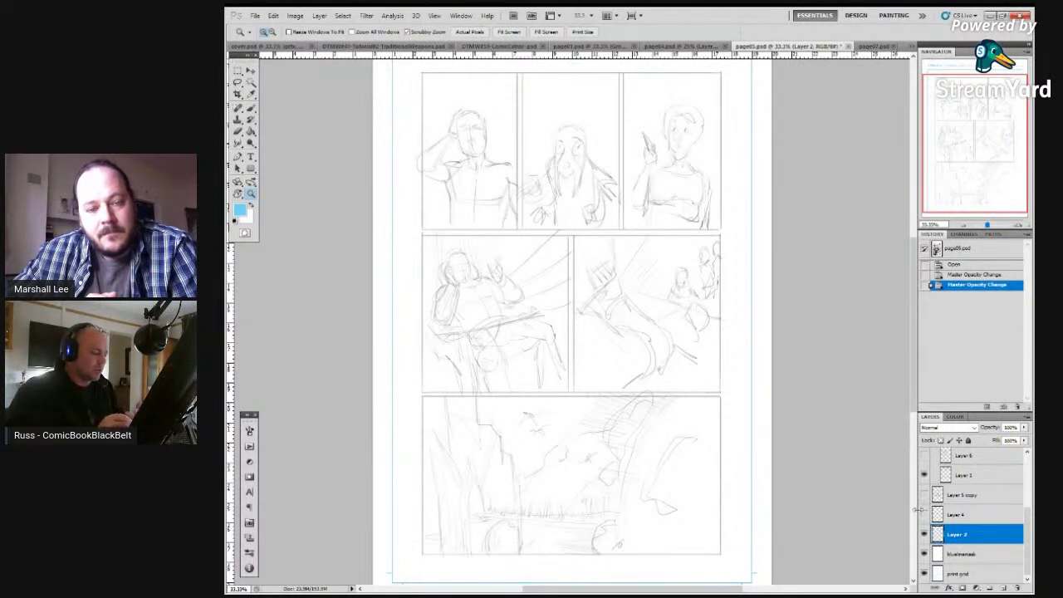
# Replace the Layer 2 roughs with the Layer 5 copy pencils and select that pencil layer
pyautogui.click(925, 516)
pyautogui.click(924, 532)
pyautogui.click(924, 496)
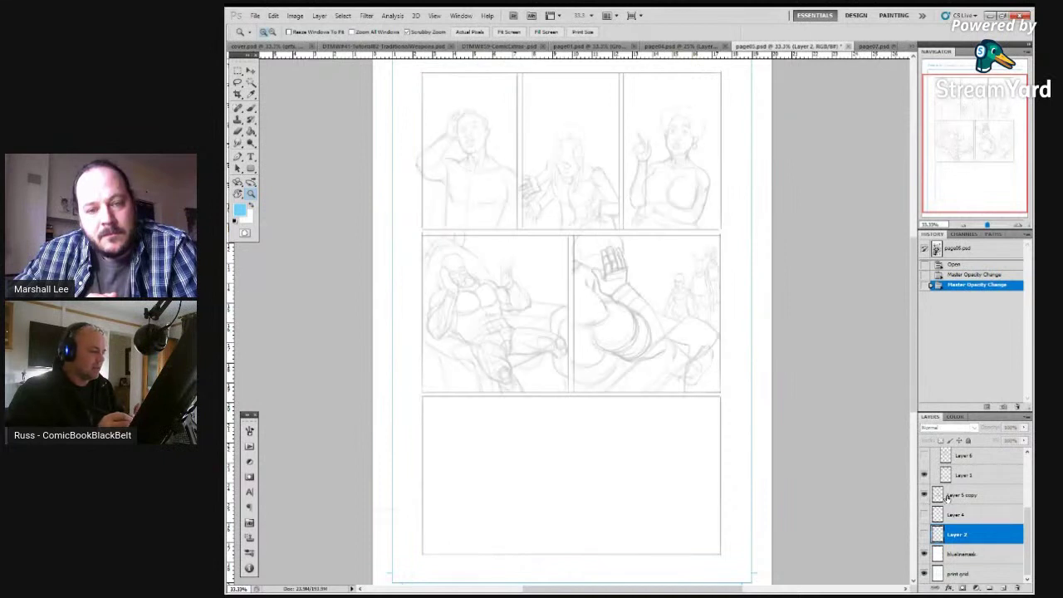
pyautogui.click(947, 495)
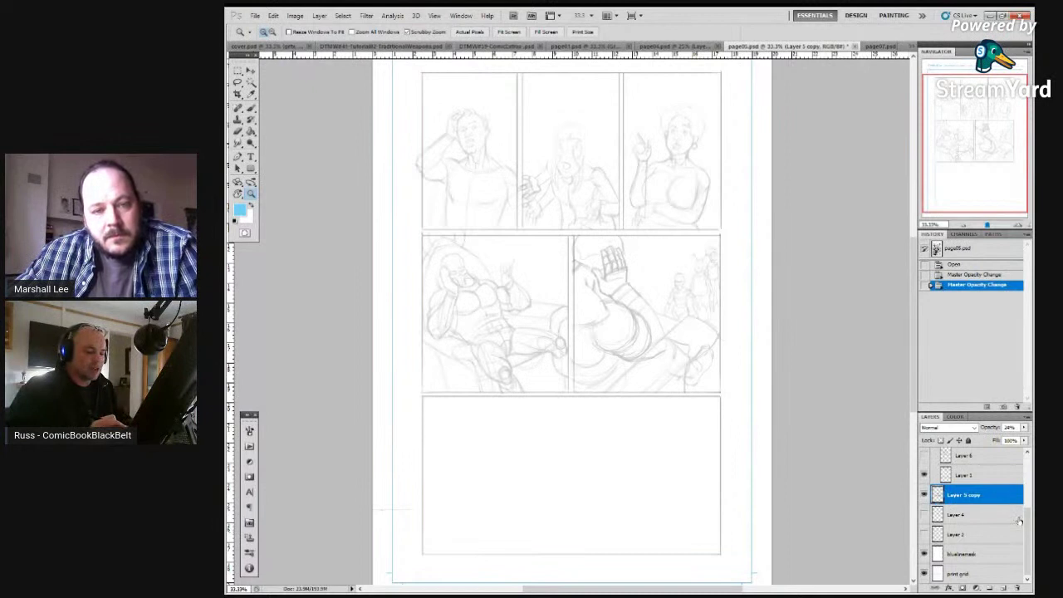
pyautogui.scroll(3, 924, 548)
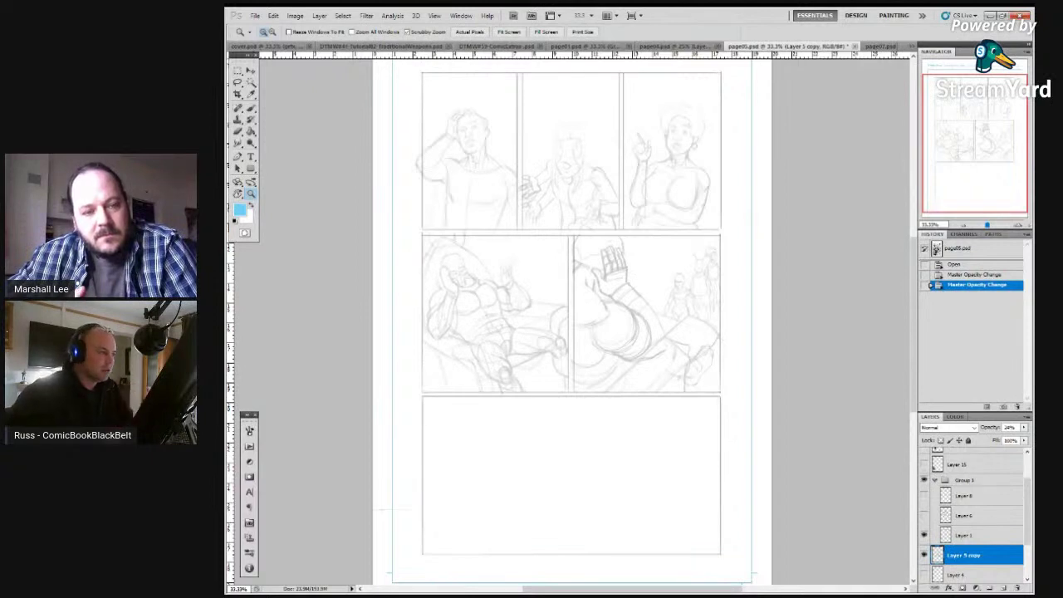
# Look over the inked artwork in page04, page01 and page07, returning to the page05 pencils
pyautogui.click(679, 46)
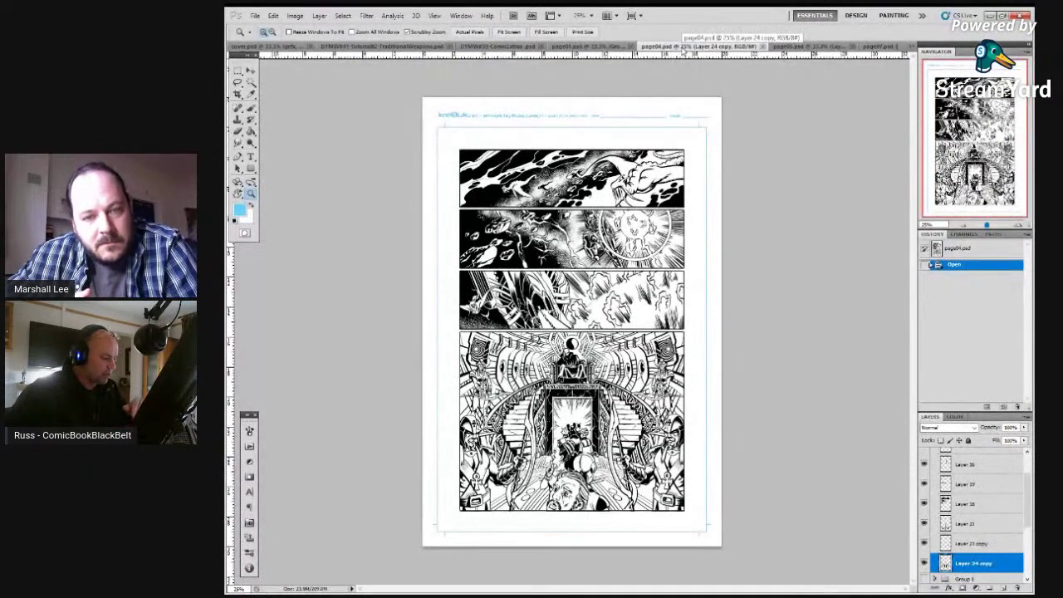
pyautogui.click(584, 47)
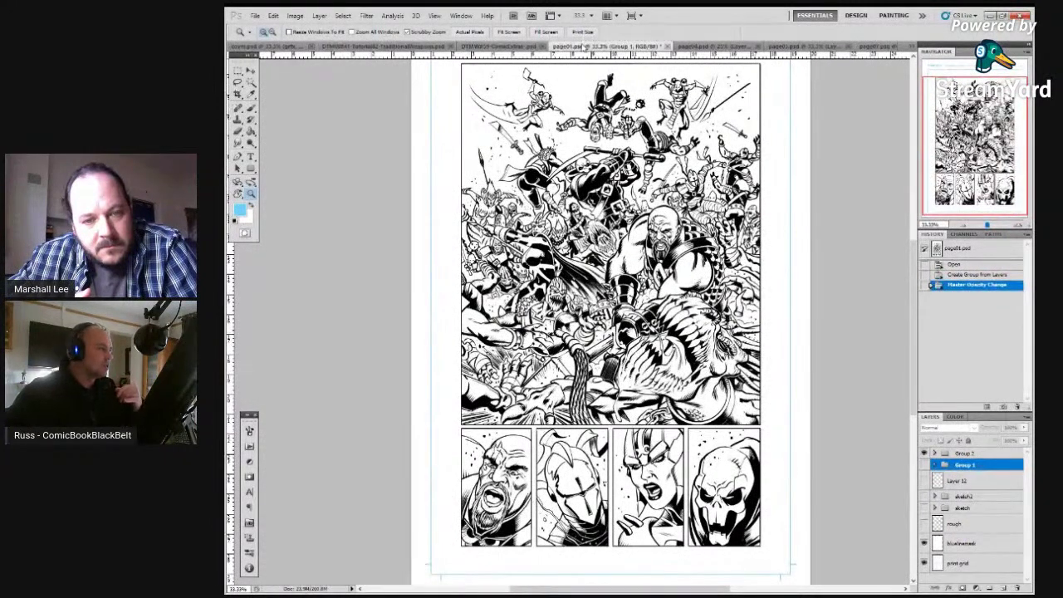
pyautogui.hotkey('ctrl', 'Tab')
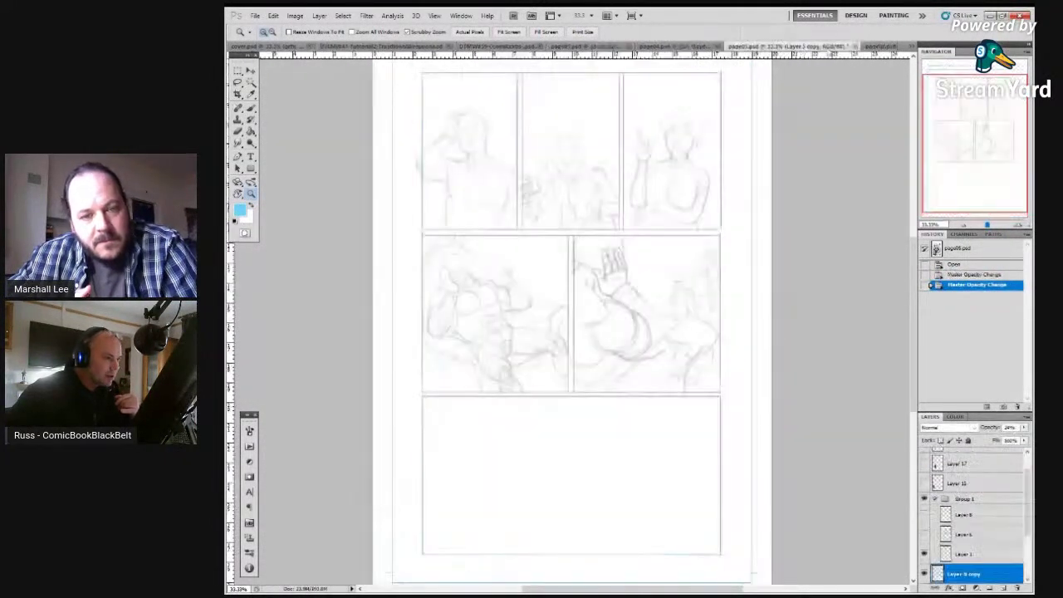
pyautogui.hotkey('ctrl', 'Tab')
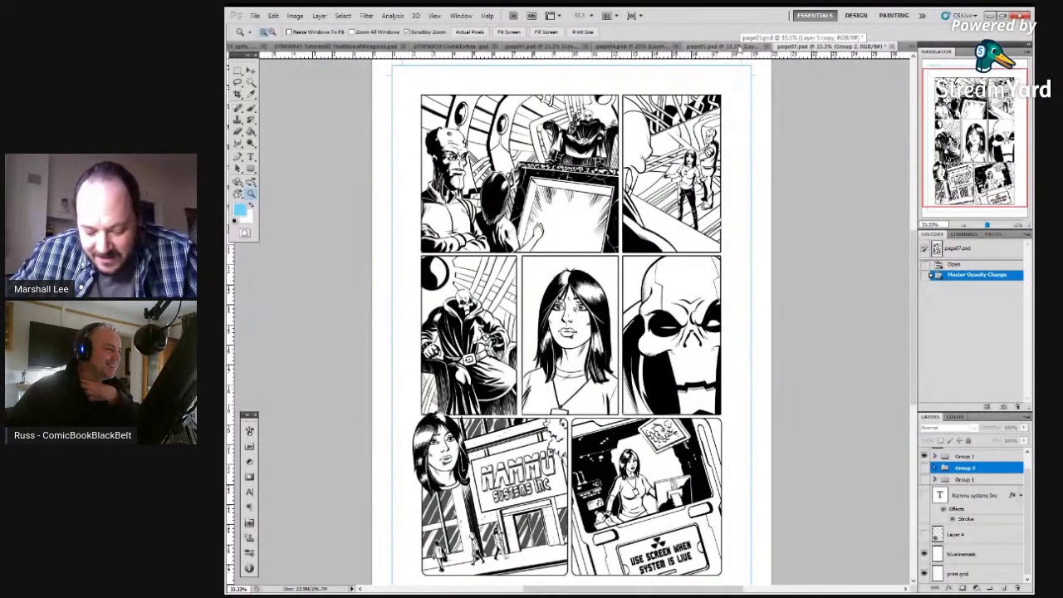
pyautogui.click(718, 46)
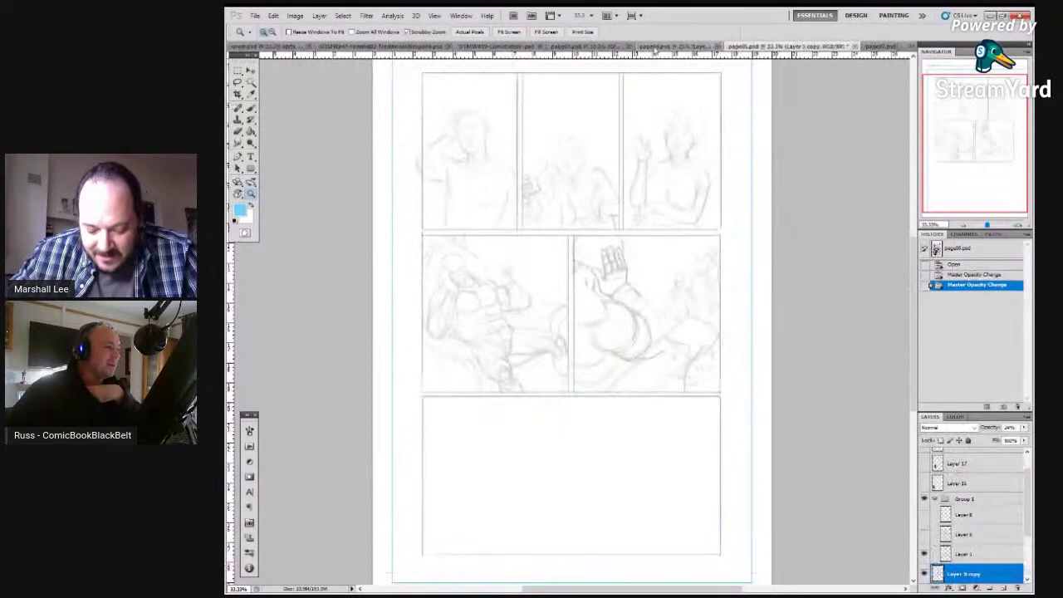
# Browse the TraditionalWeapons and page01 artwork, and bring up the ComicExtras double-page template
pyautogui.click(411, 45)
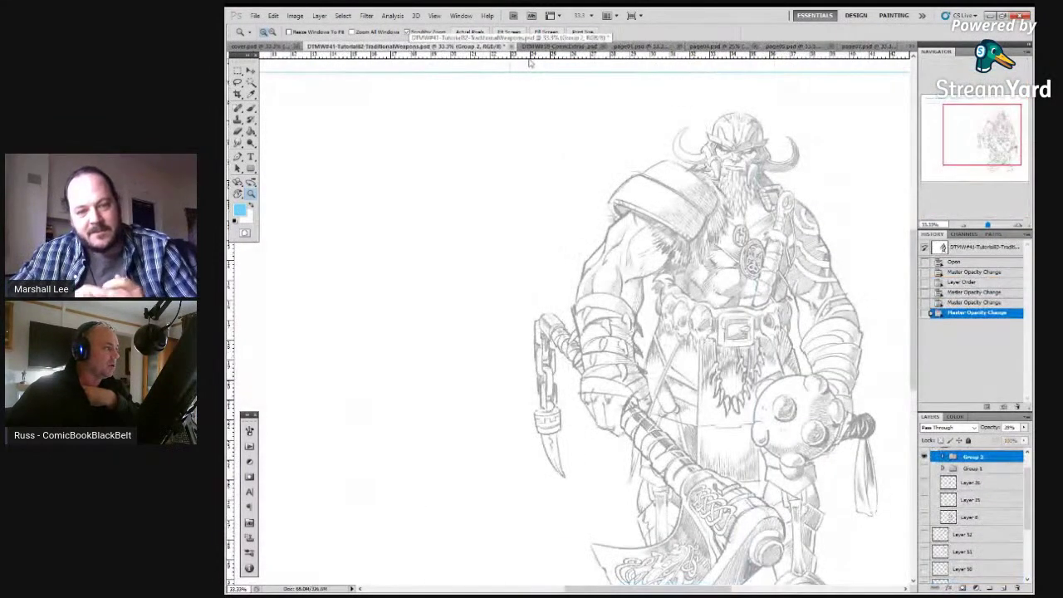
pyautogui.click(565, 46)
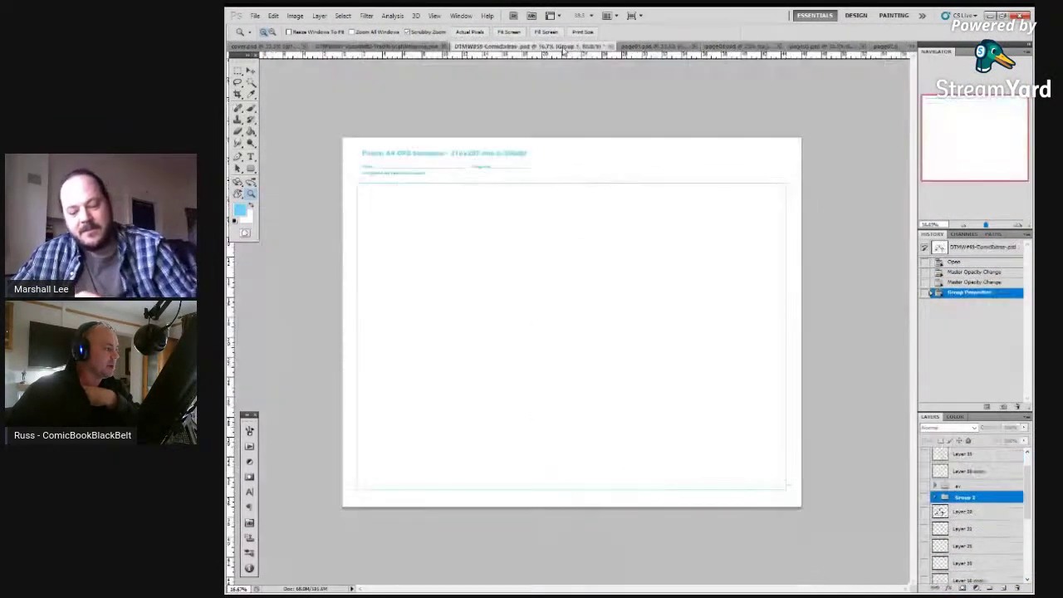
pyautogui.click(657, 46)
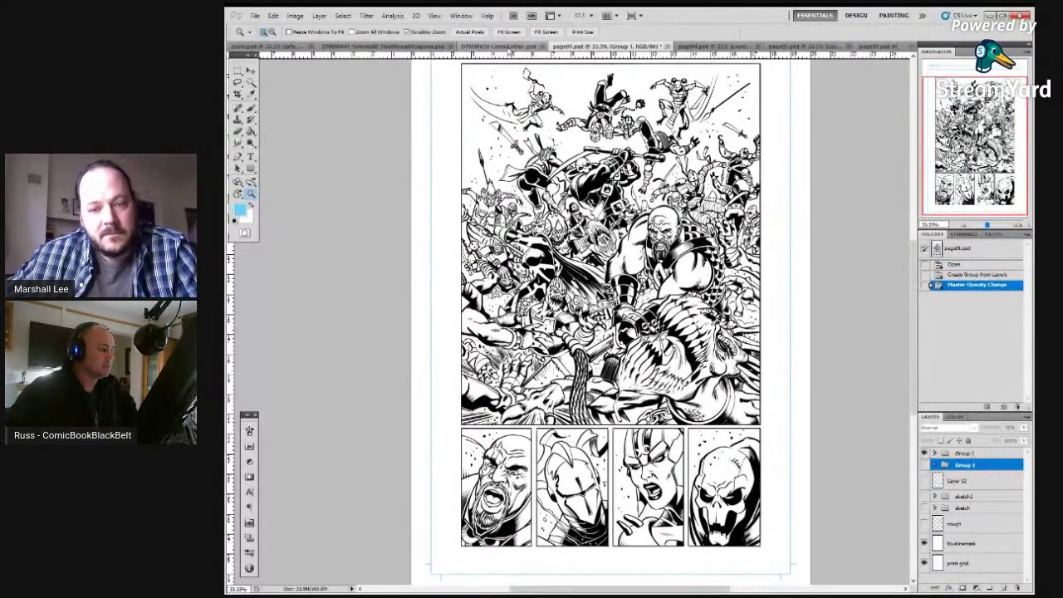
pyautogui.click(507, 47)
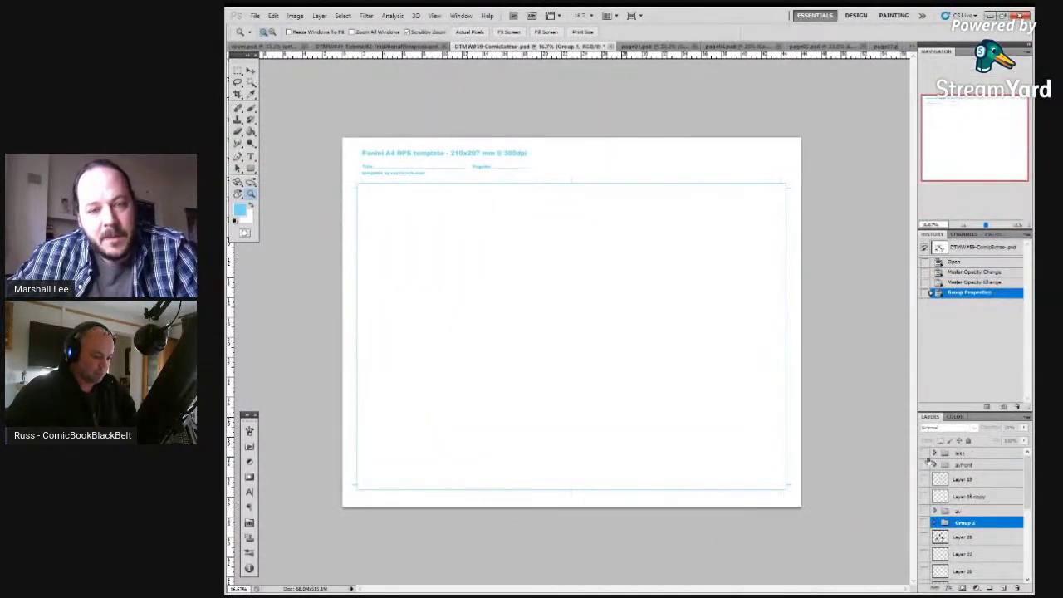
# Preview the av group's figure pencils up close, and swap them for the rough figures in Group 1
pyautogui.click(924, 512)
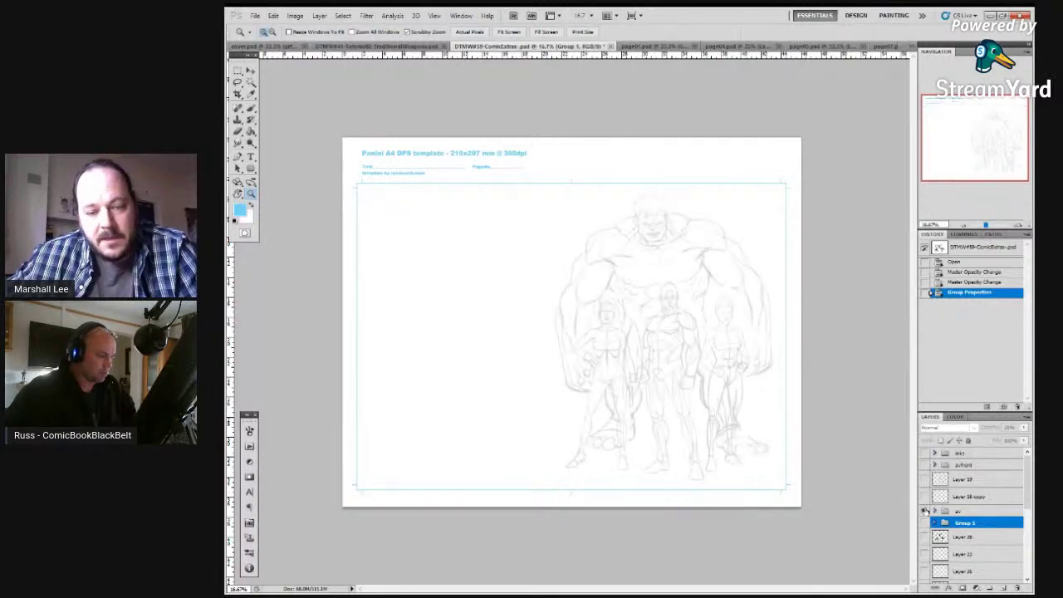
pyautogui.click(695, 417)
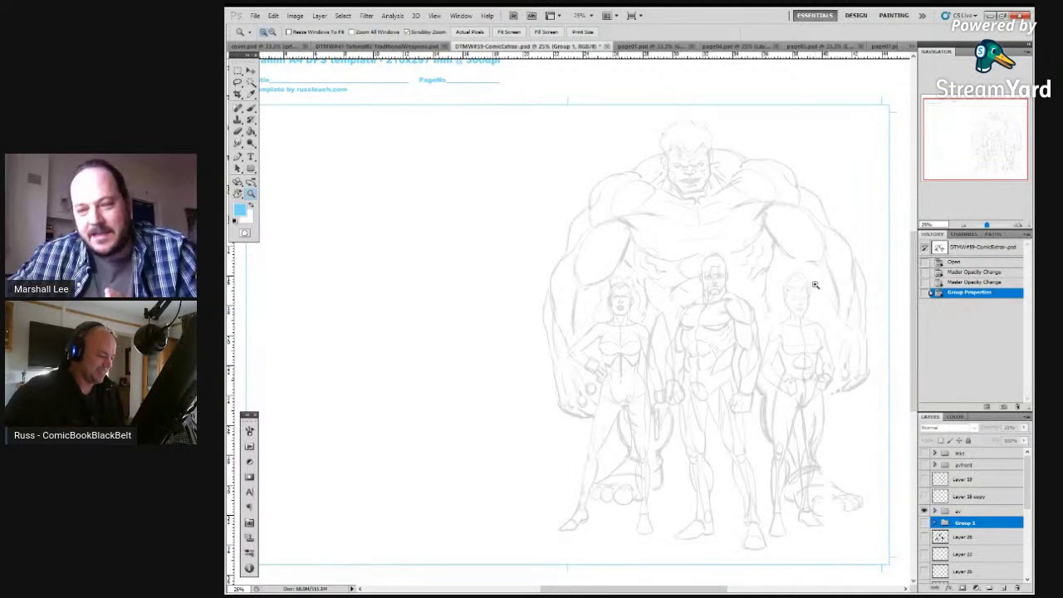
pyautogui.click(925, 510)
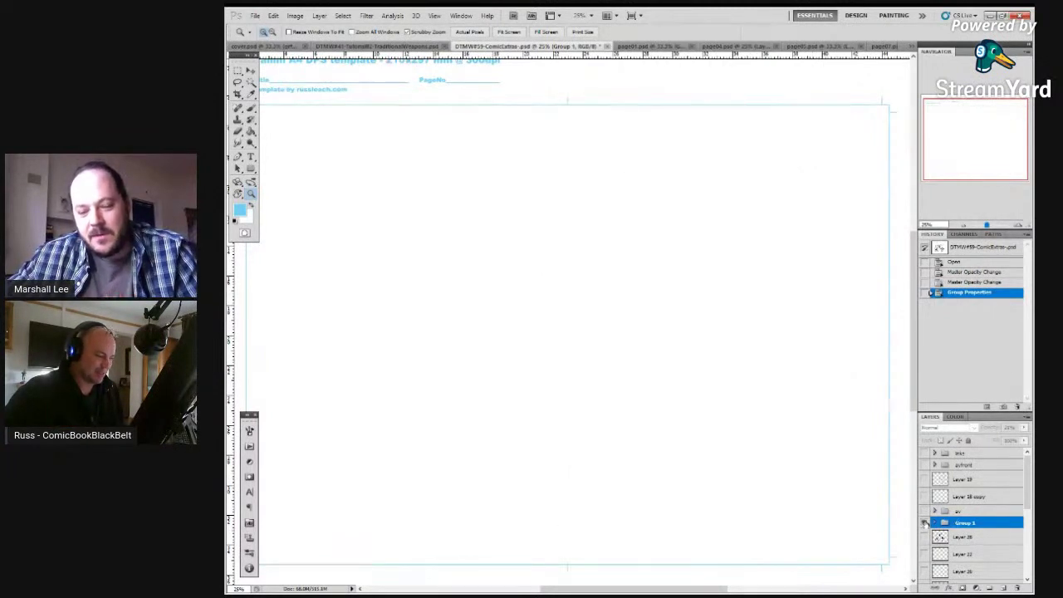
pyautogui.click(925, 522)
pyautogui.click(924, 524)
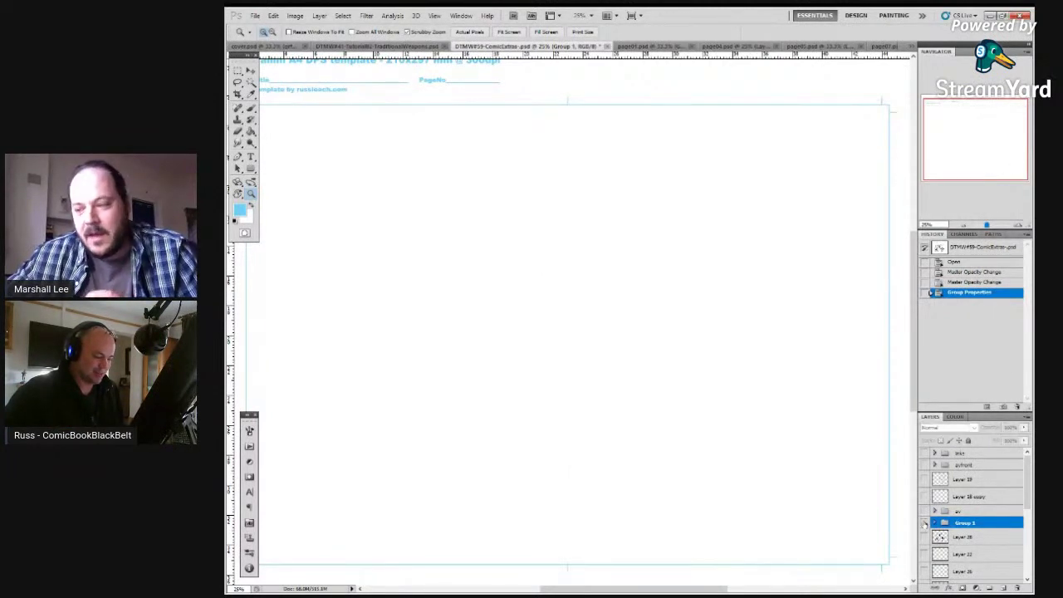
pyautogui.click(924, 523)
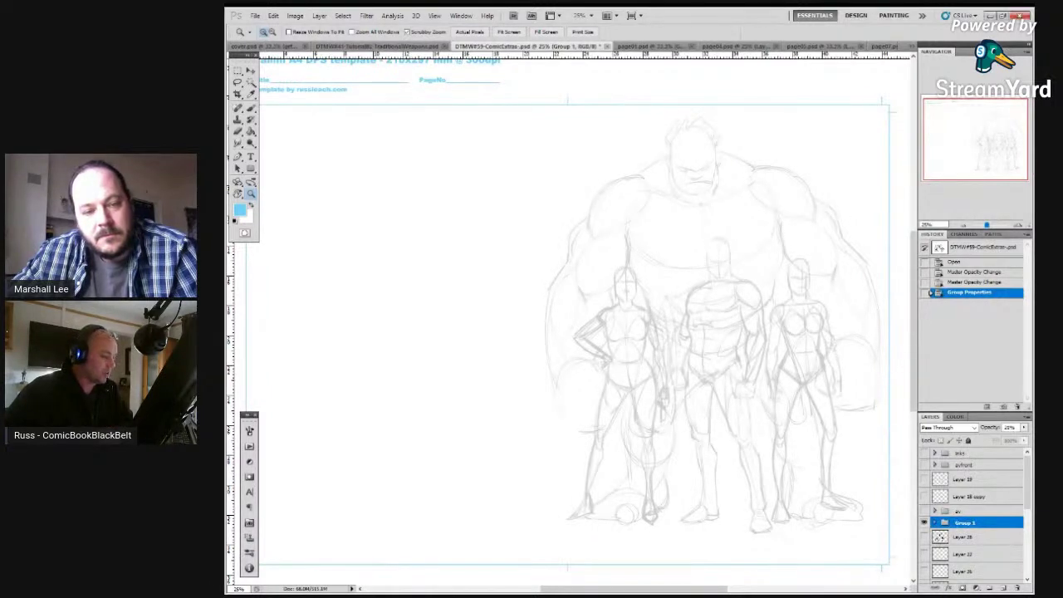
# Hide Group 1, show the av group again and expand it to list its layers
pyautogui.click(924, 524)
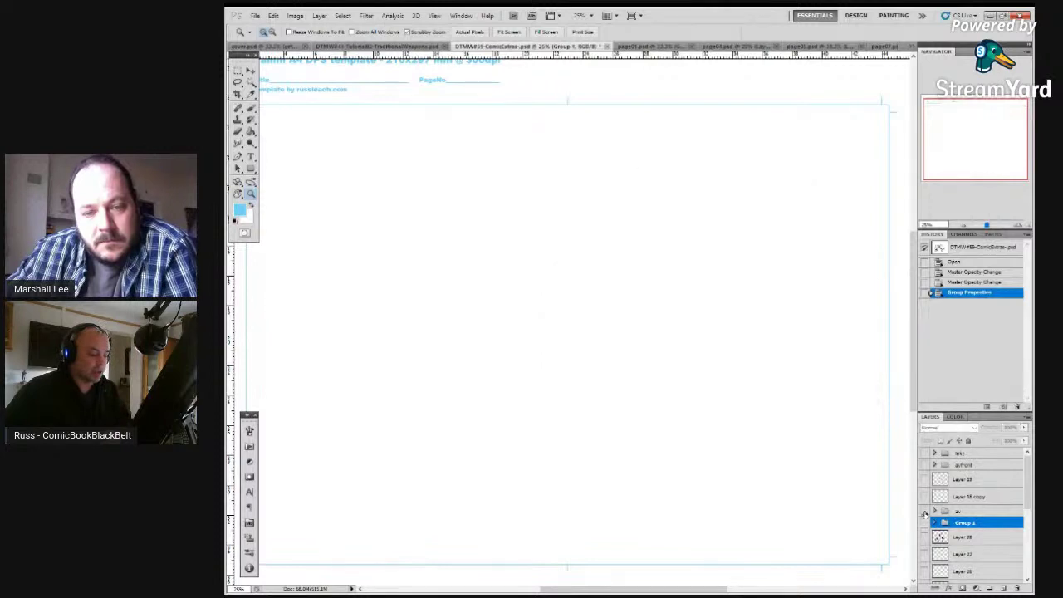
pyautogui.click(926, 511)
pyautogui.click(934, 512)
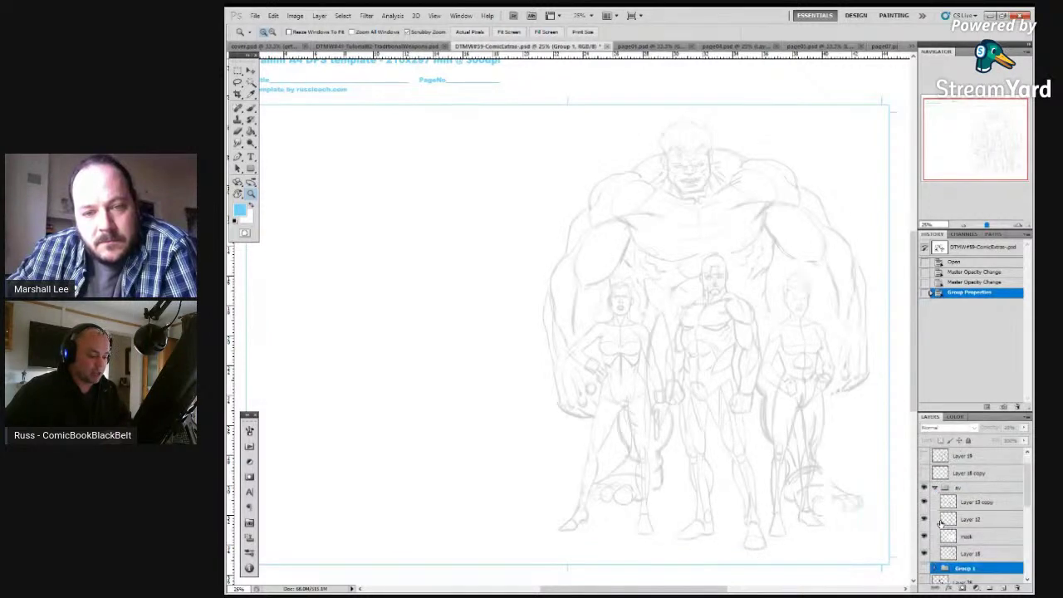
# Hide the hulking figure's layer and the mask layer in the av group, toggling the front-figure layers to isolate the three heroes
pyautogui.click(924, 553)
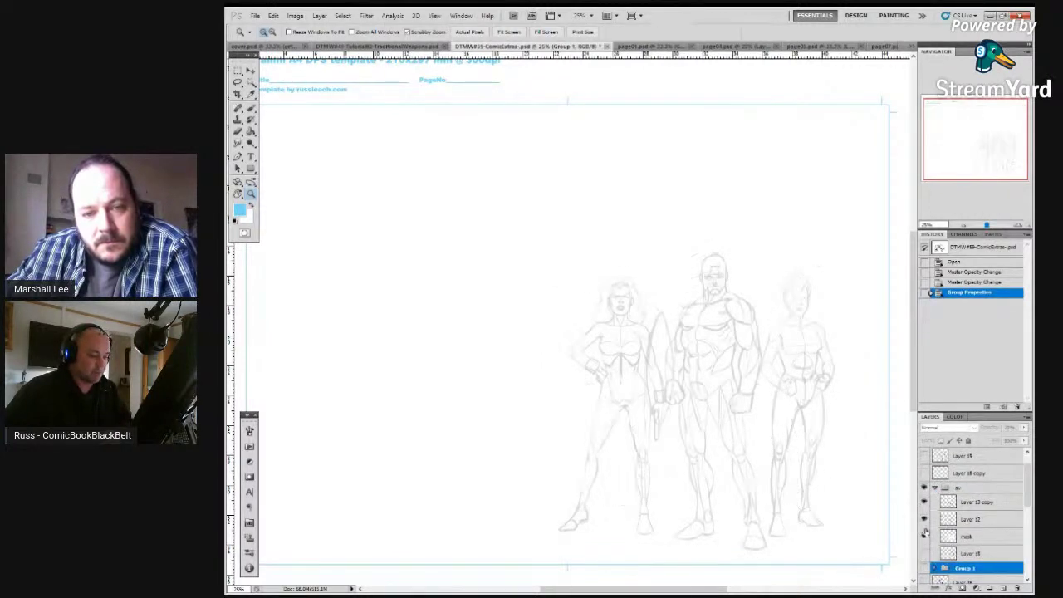
pyautogui.click(924, 503)
pyautogui.click(924, 518)
pyautogui.click(924, 518)
pyautogui.click(924, 518)
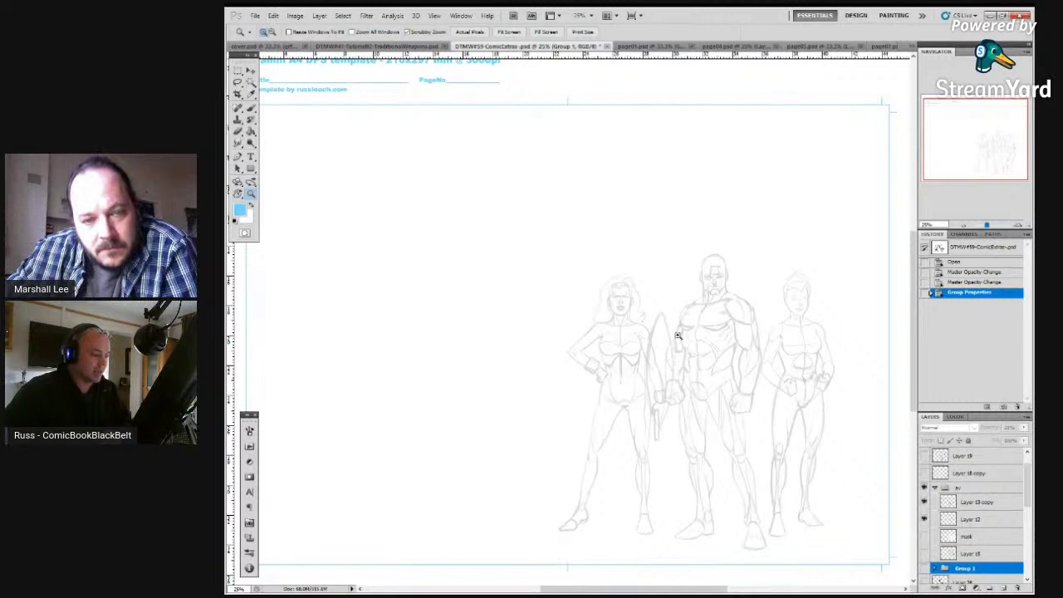
# Show the hulking figure's layer behind the three heroes again and select that layer
pyautogui.scroll(-1, 829, 428)
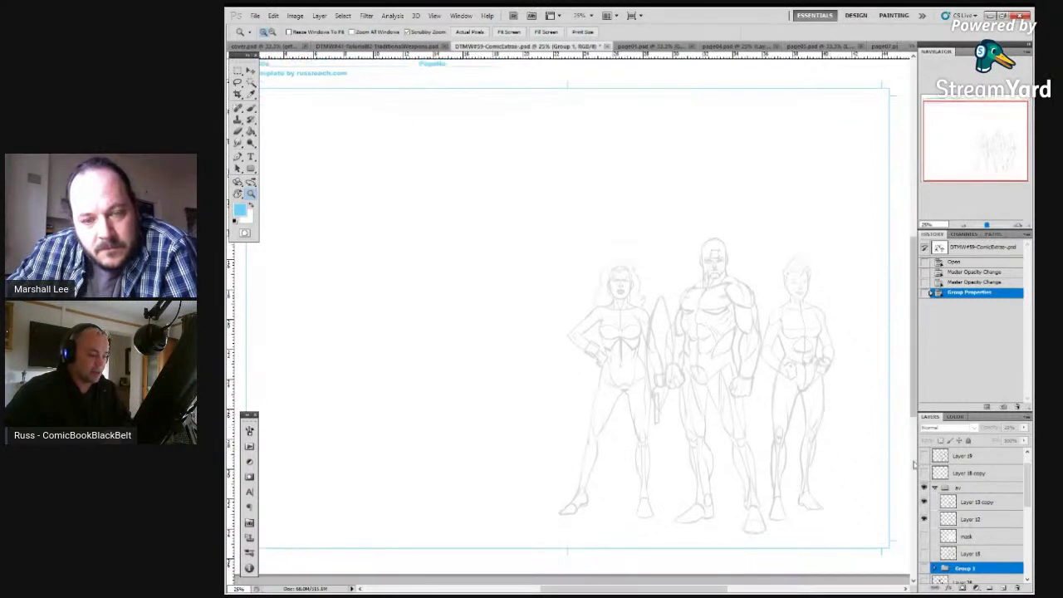
pyautogui.click(924, 553)
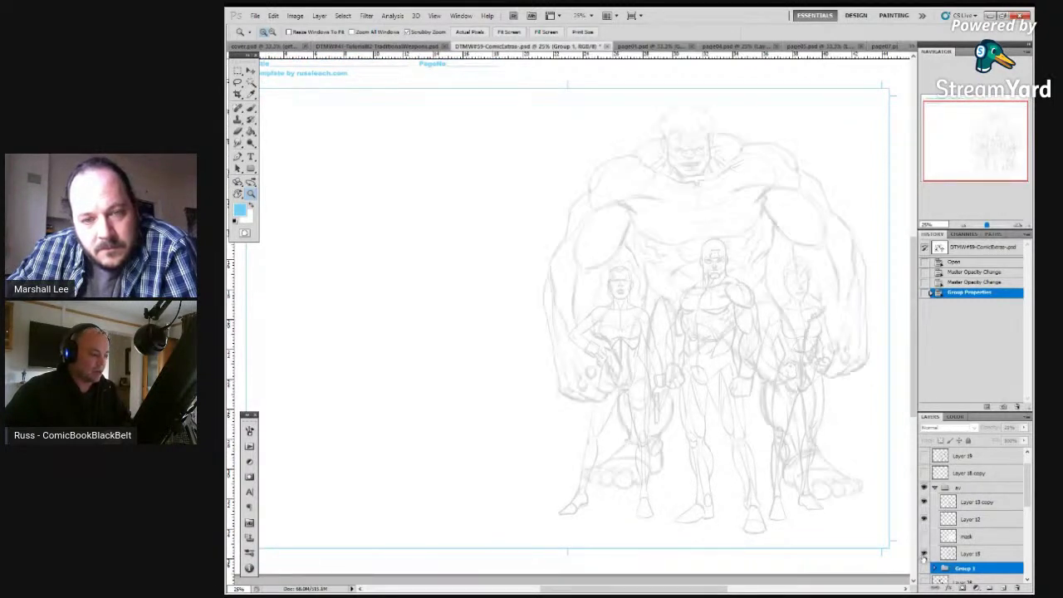
pyautogui.click(987, 553)
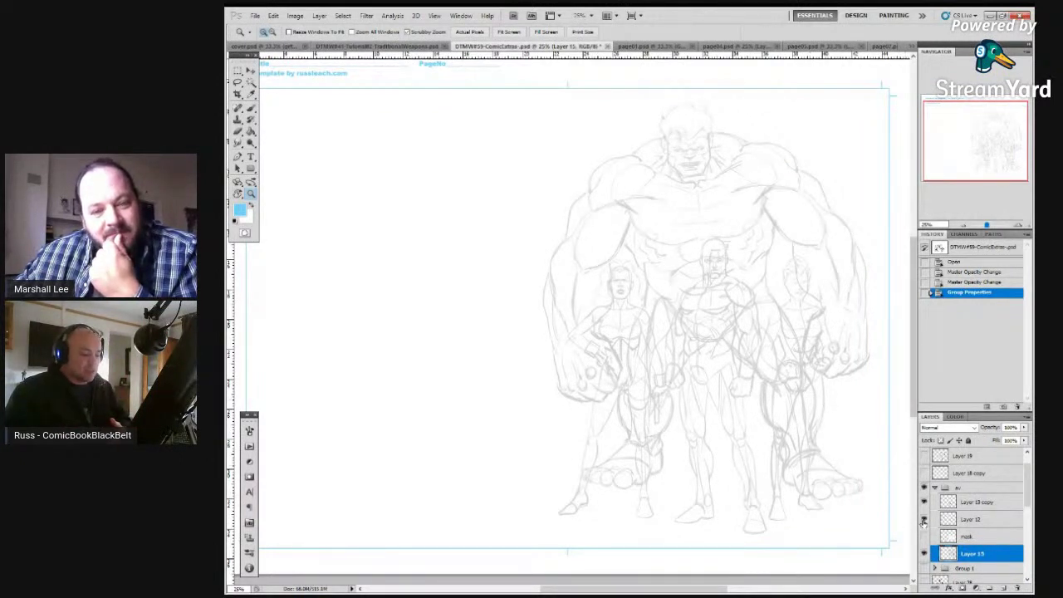
# Preview the hulking figure alone by hiding both front-figure layers, and show those layers again
pyautogui.moveTo(924, 520); pyautogui.dragTo(917, 508)
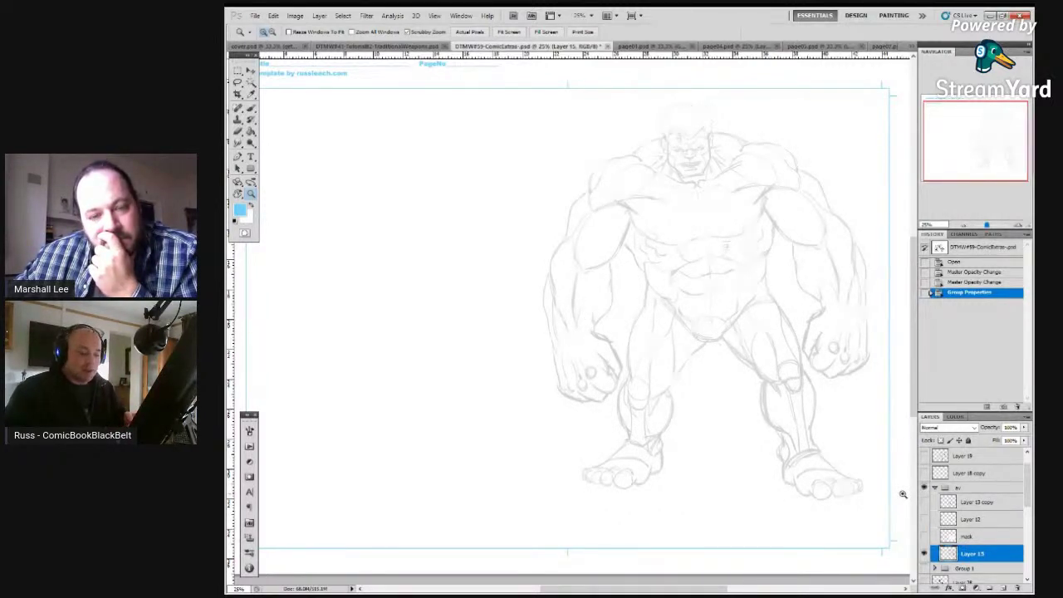
pyautogui.click(924, 502)
pyautogui.click(924, 519)
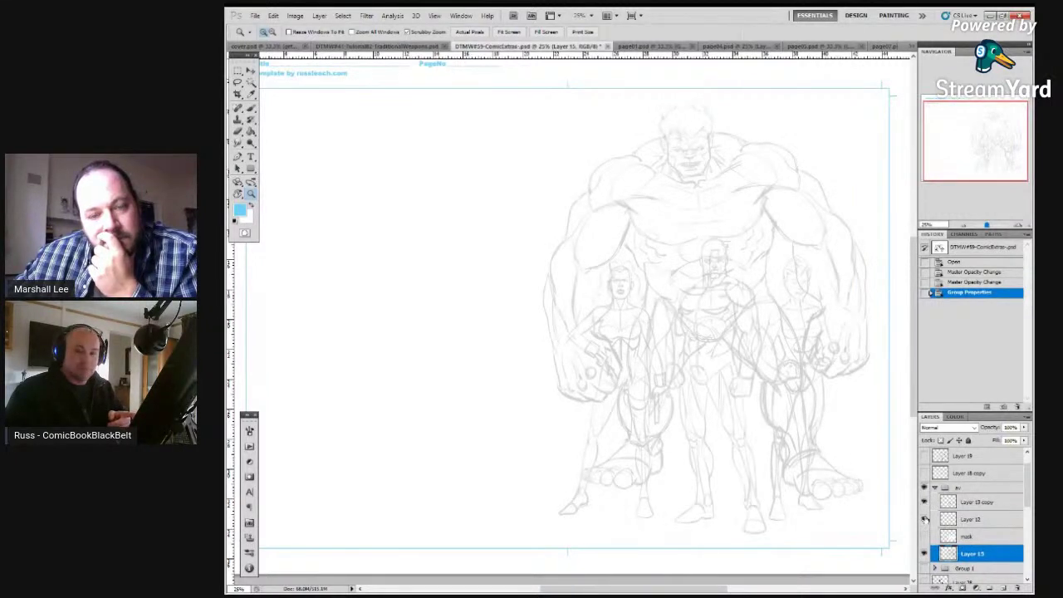
# Hide the two front-figure layers to check the full hulking figure behind them, and turn both layers back on
pyautogui.click(924, 519)
pyautogui.click(925, 501)
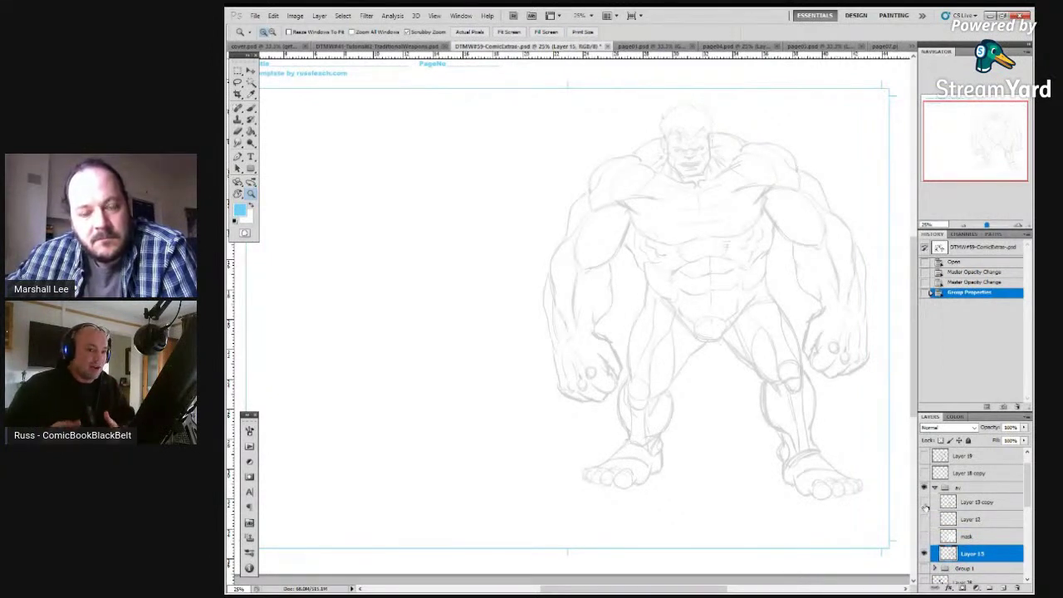
pyautogui.click(925, 506)
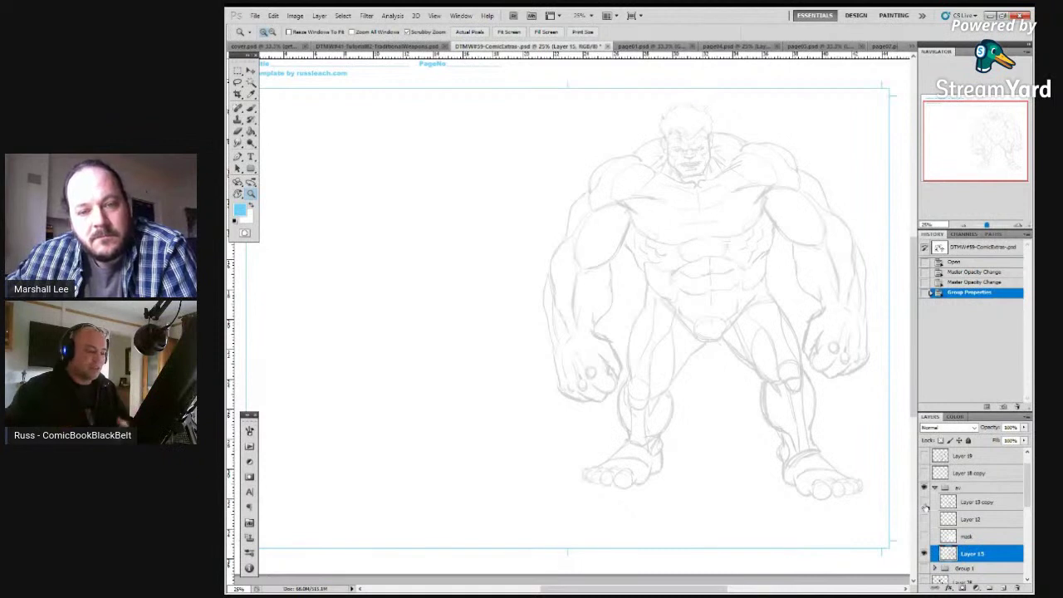
pyautogui.click(924, 502)
pyautogui.click(924, 519)
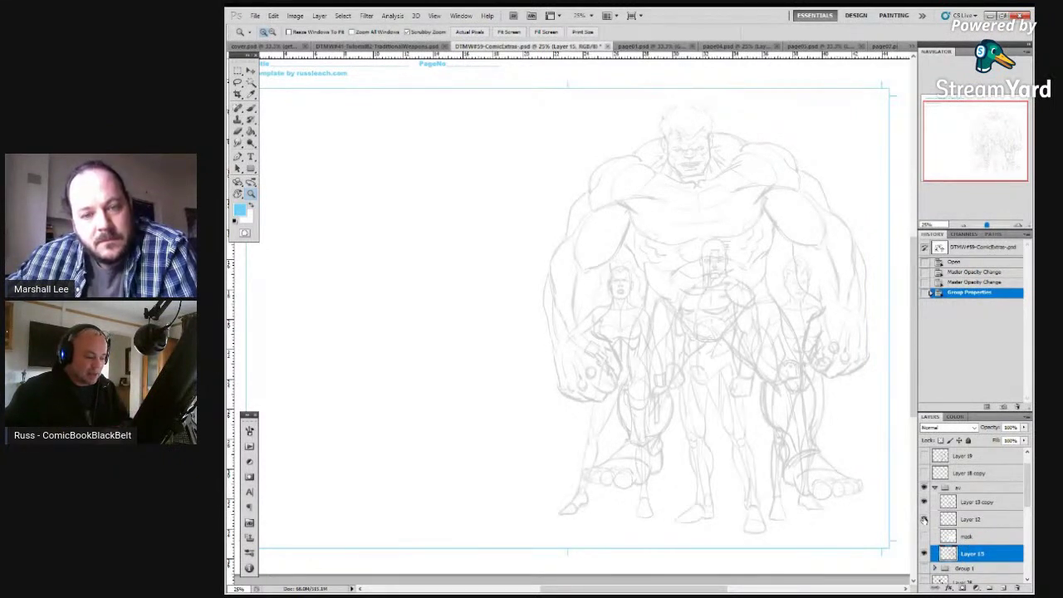
# Show and select the mask layer in the av group, toggling its visibility to compare the overlapping figures with and without it
pyautogui.click(924, 537)
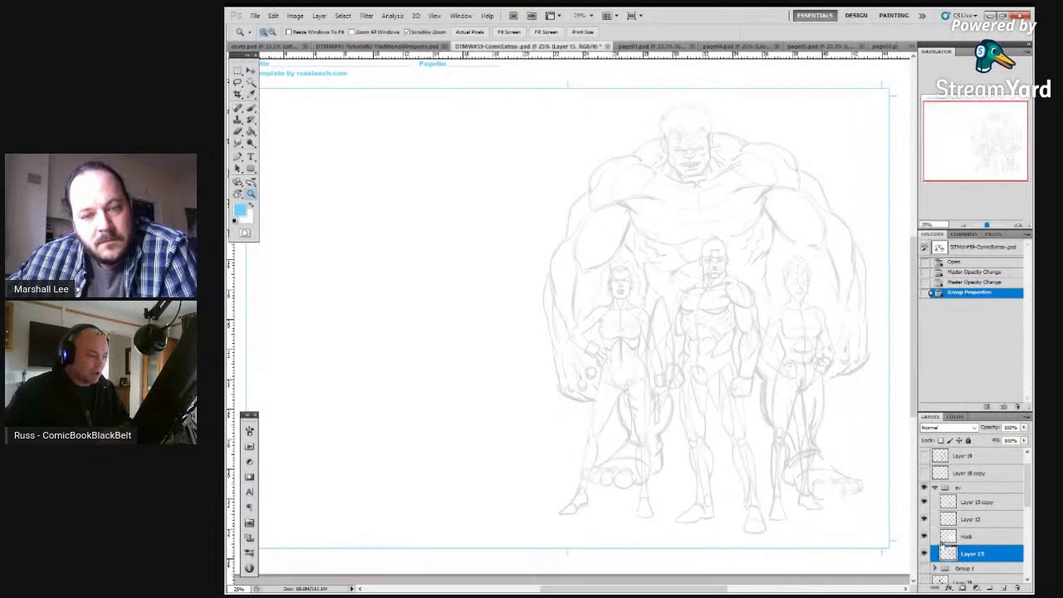
pyautogui.click(975, 540)
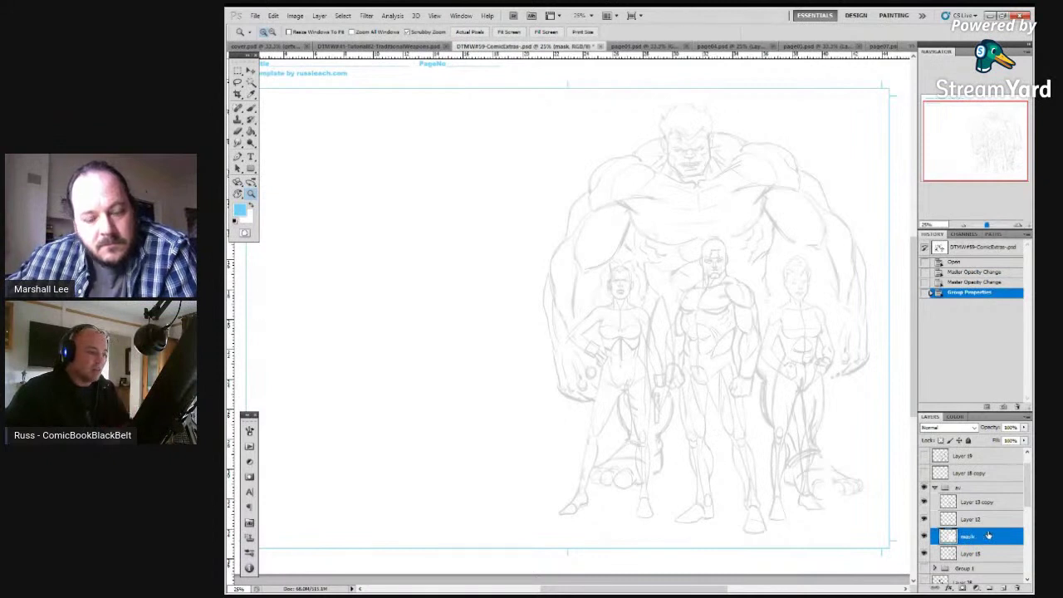
pyautogui.click(925, 537)
pyautogui.click(925, 537)
pyautogui.click(924, 538)
pyautogui.click(925, 537)
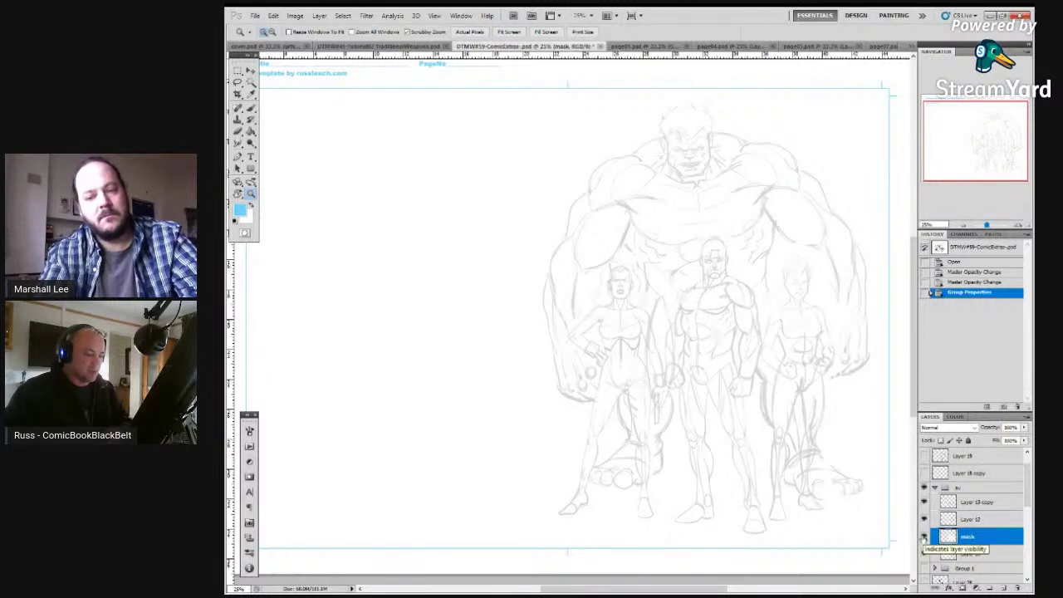
# Set the av group's opacity to 100% and compare the darker line work with the mask layer off and on
pyautogui.click(988, 490)
pyautogui.click(1024, 428)
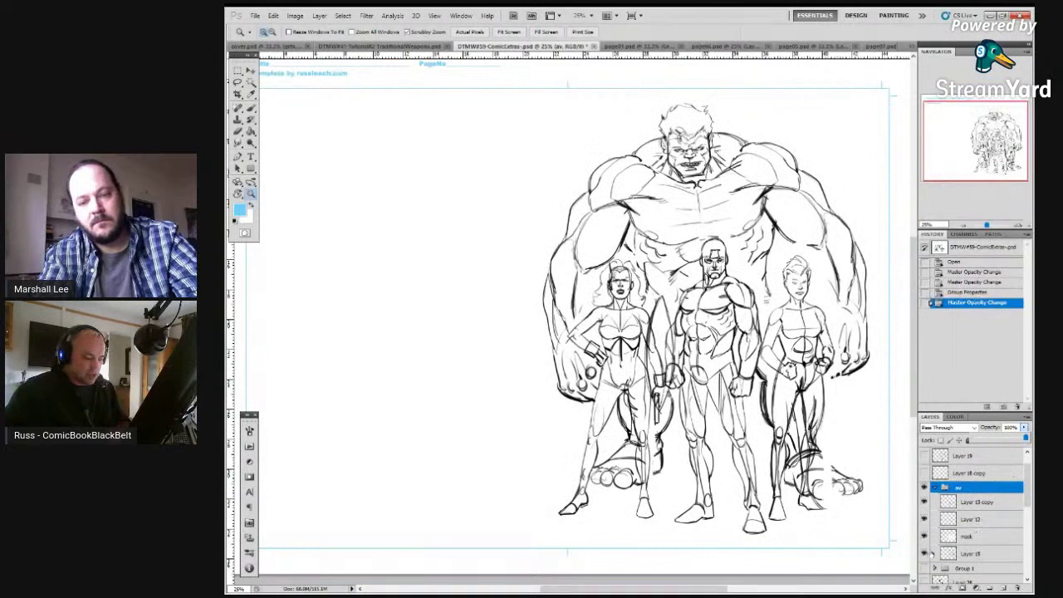
pyautogui.click(924, 537)
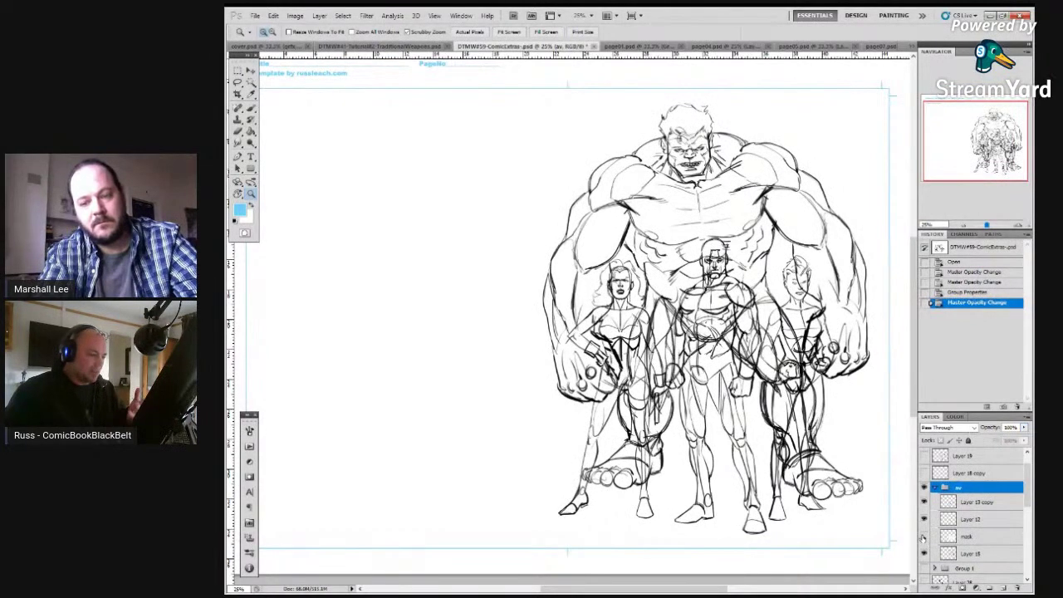
pyautogui.click(923, 537)
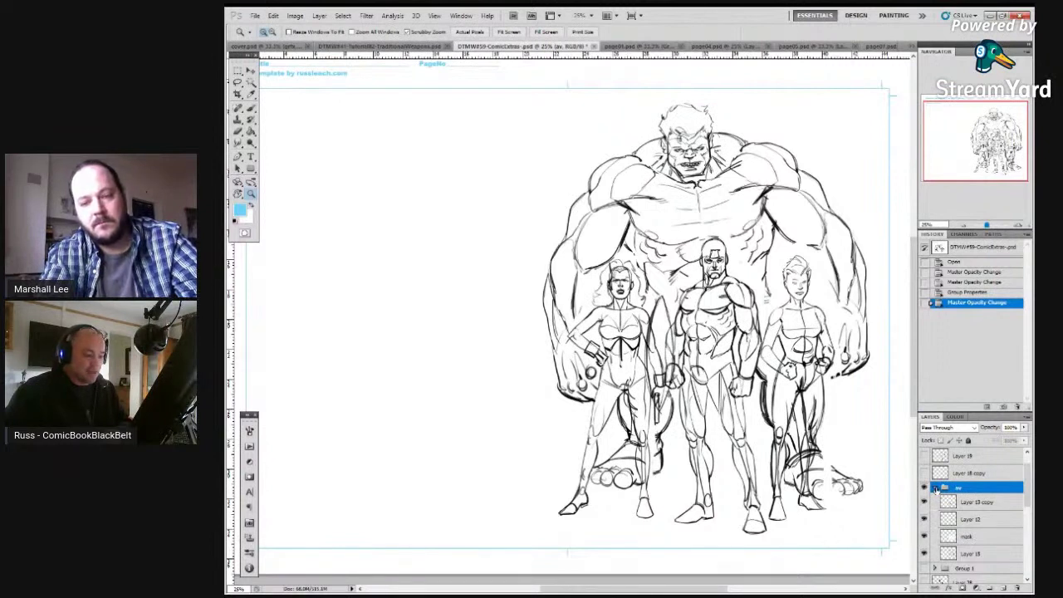
# Collapse and hide the av group, and preview the refined woman's head layer and the refined hulking figure on Layer 19
pyautogui.click(935, 487)
pyautogui.click(924, 487)
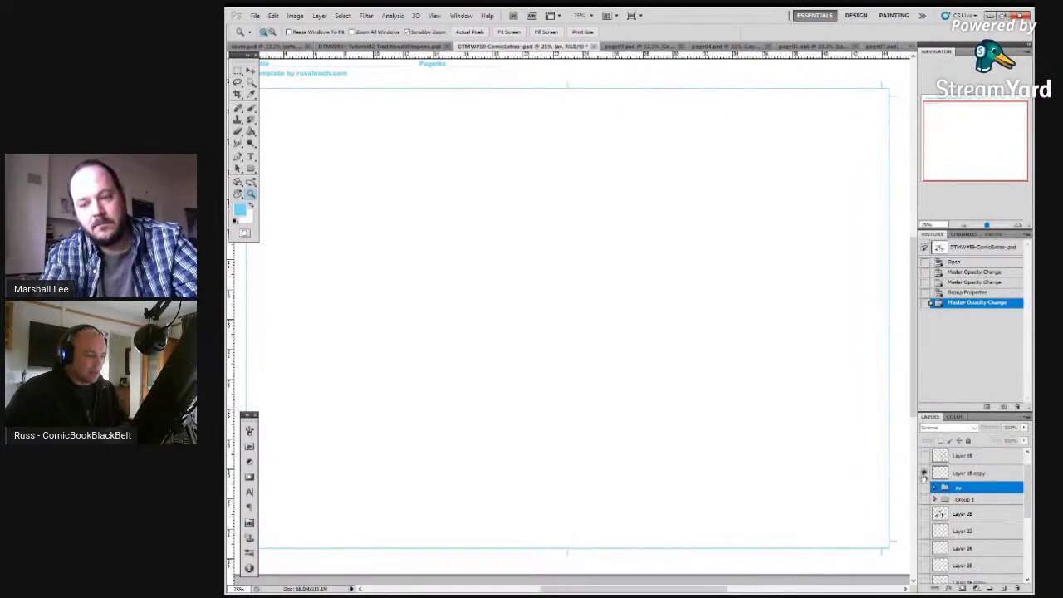
pyautogui.click(923, 473)
pyautogui.click(923, 474)
pyautogui.click(924, 474)
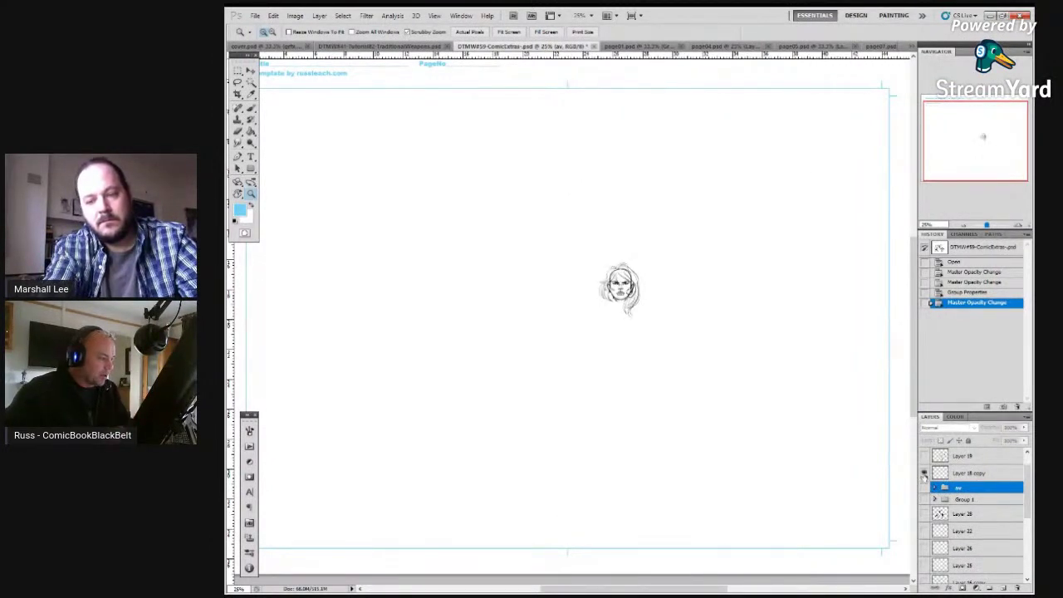
pyautogui.scroll(1, 923, 476)
pyautogui.click(924, 468)
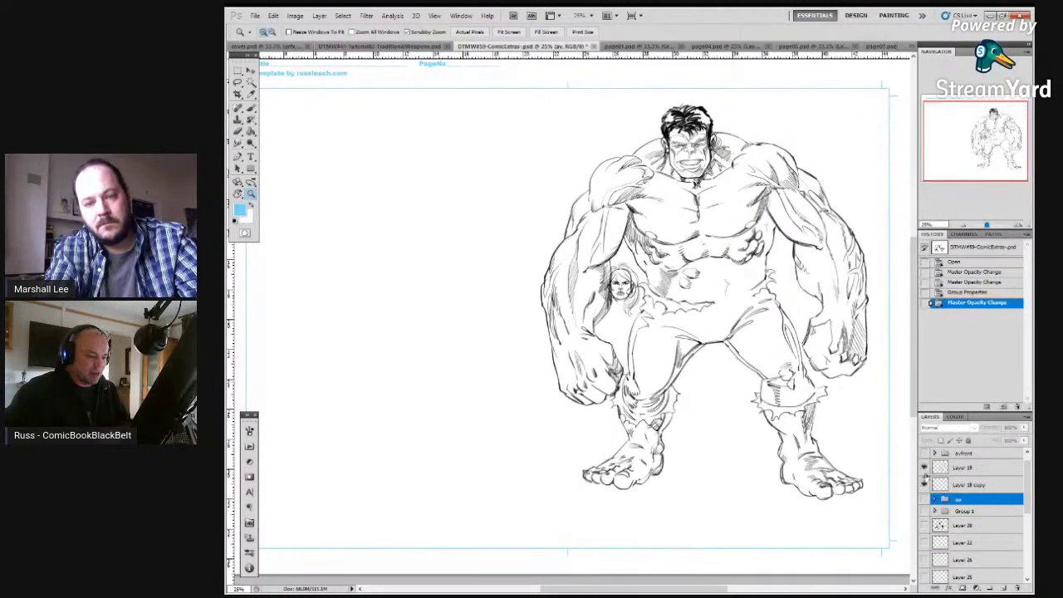
pyautogui.click(924, 467)
pyautogui.click(925, 484)
# Show the avfront group with the three refined heroes, and turn on Layer 19 with the hulking figure behind them
pyautogui.click(925, 453)
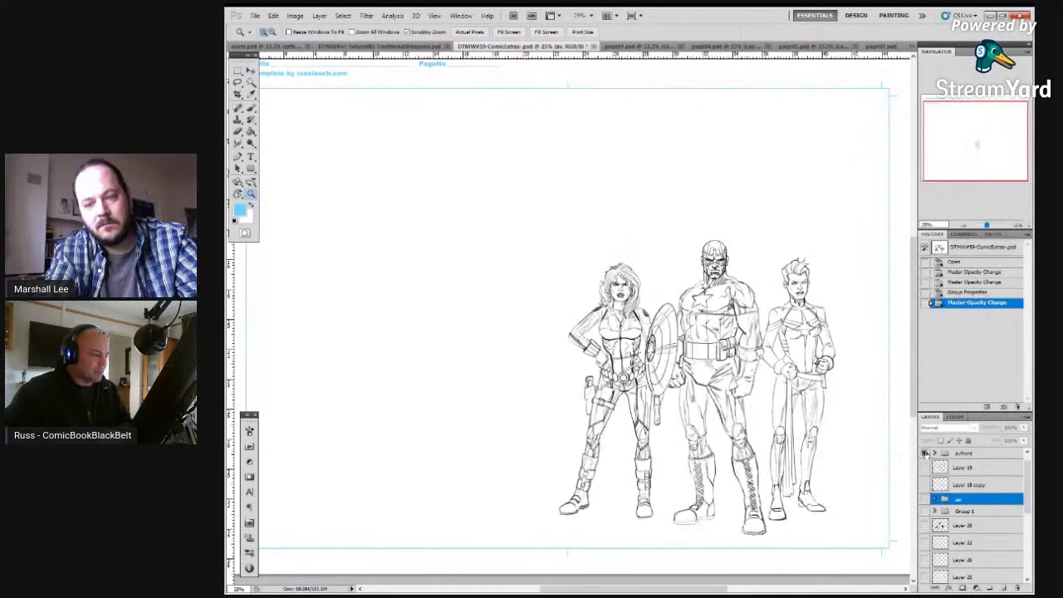
pyautogui.scroll(1, 927, 458)
pyautogui.click(934, 466)
pyautogui.click(934, 465)
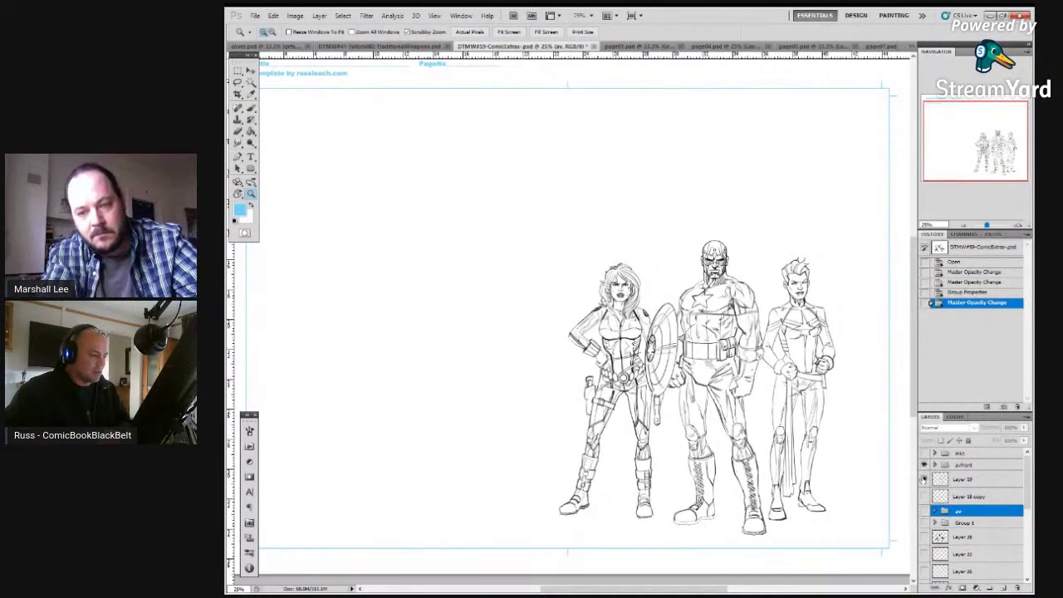
pyautogui.click(922, 479)
# Expand the avfront group, toggle its lowest layer off and on to compare the masking, and collapse the group
pyautogui.click(934, 465)
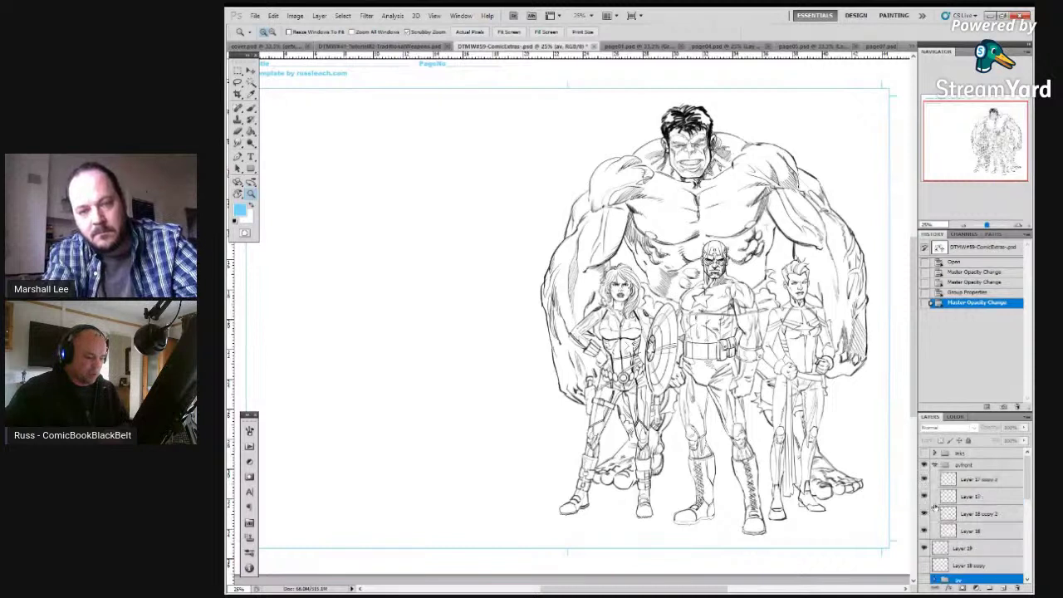
pyautogui.click(923, 532)
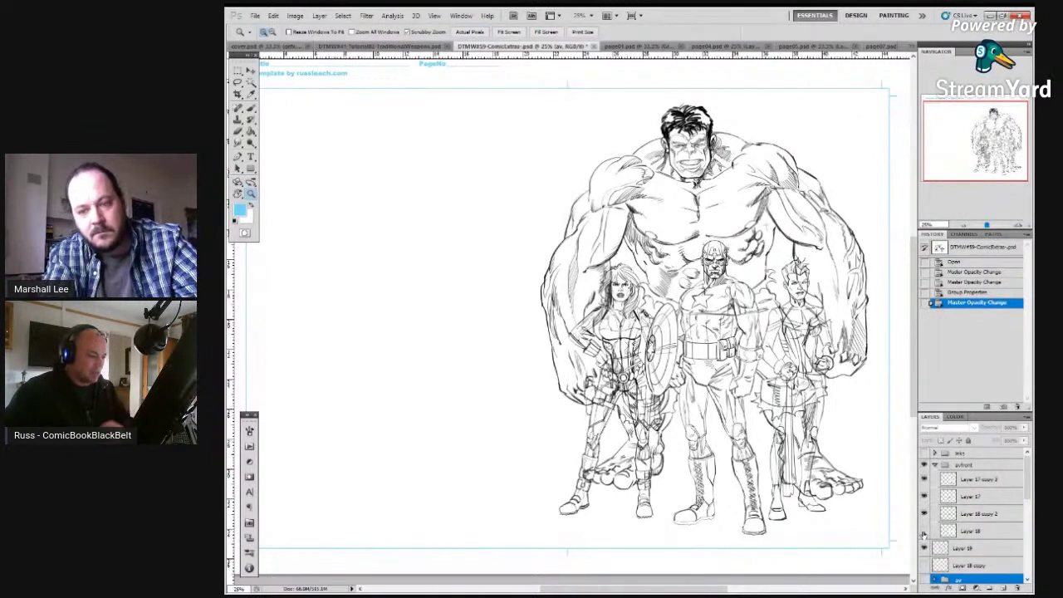
pyautogui.click(923, 532)
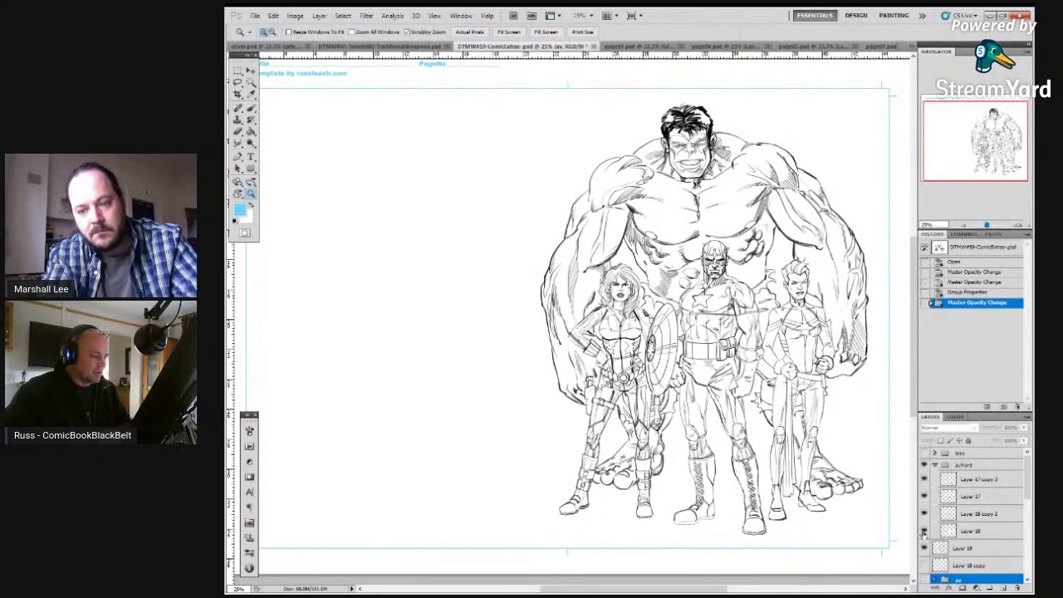
pyautogui.click(933, 467)
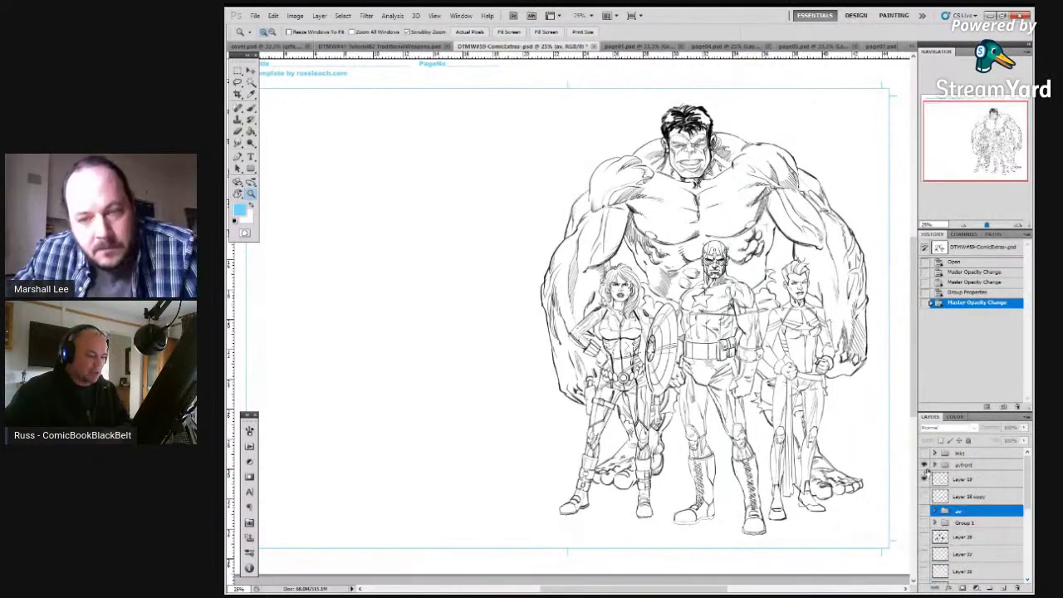
# Add a new layer above the avfront group and fill a rectangular selection around all four figures with light blue
pyautogui.click(972, 467)
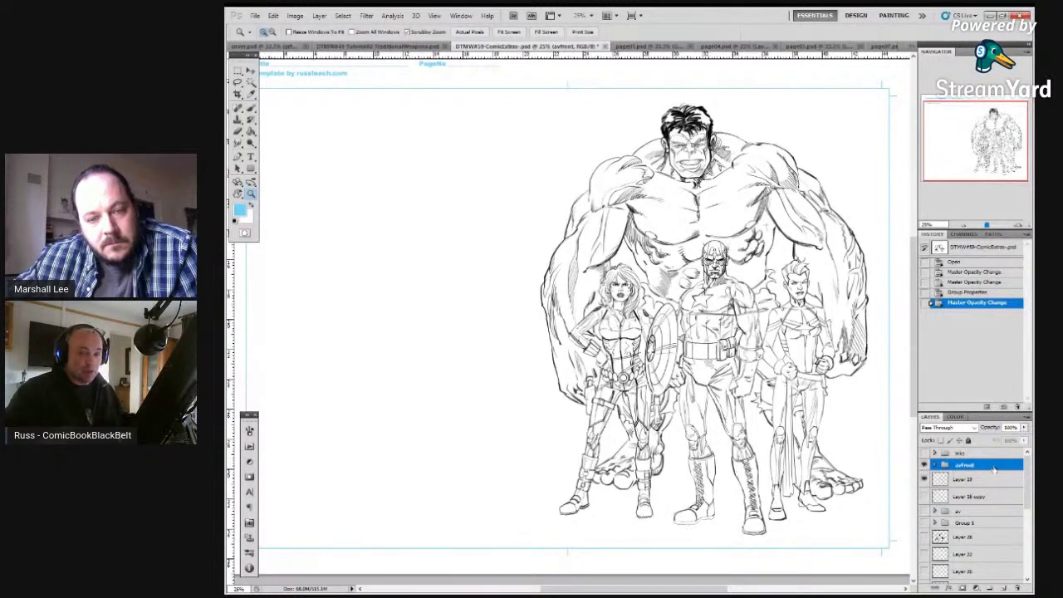
pyautogui.click(1003, 588)
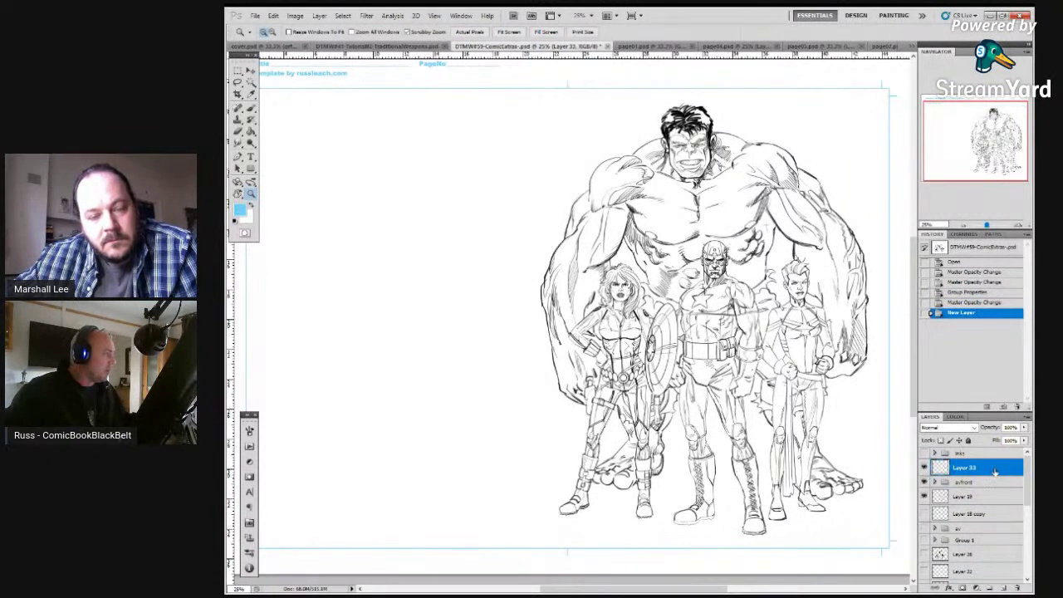
pyautogui.click(239, 72)
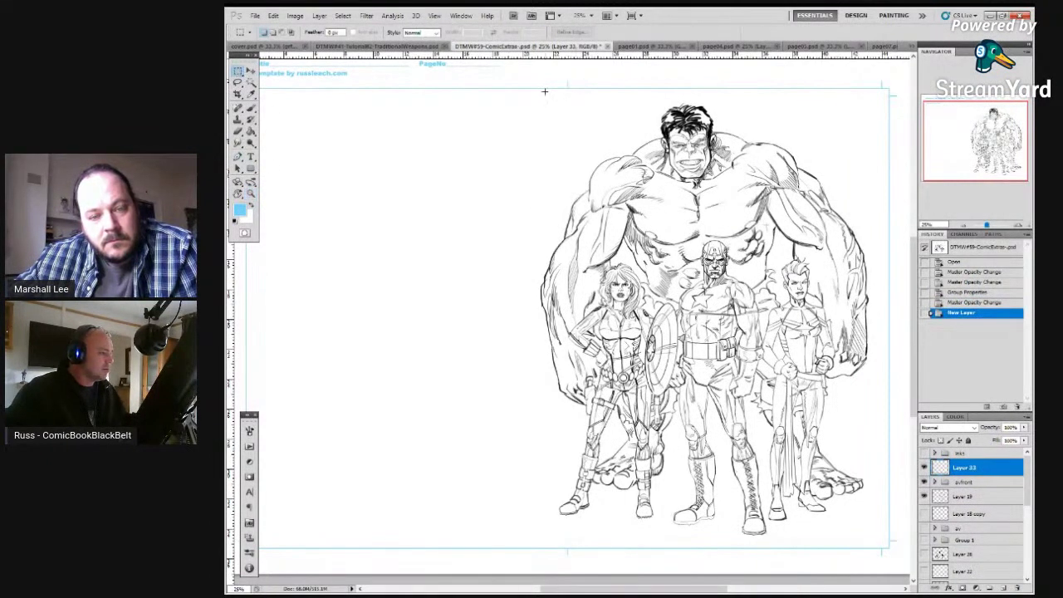
pyautogui.moveTo(529, 84); pyautogui.dragTo(885, 546)
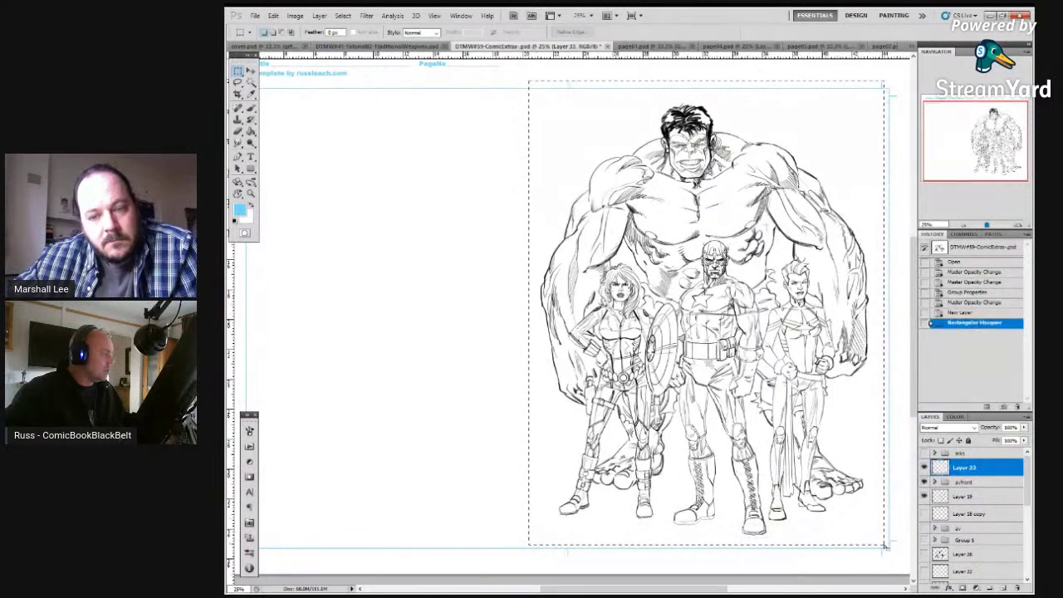
pyautogui.click(250, 130)
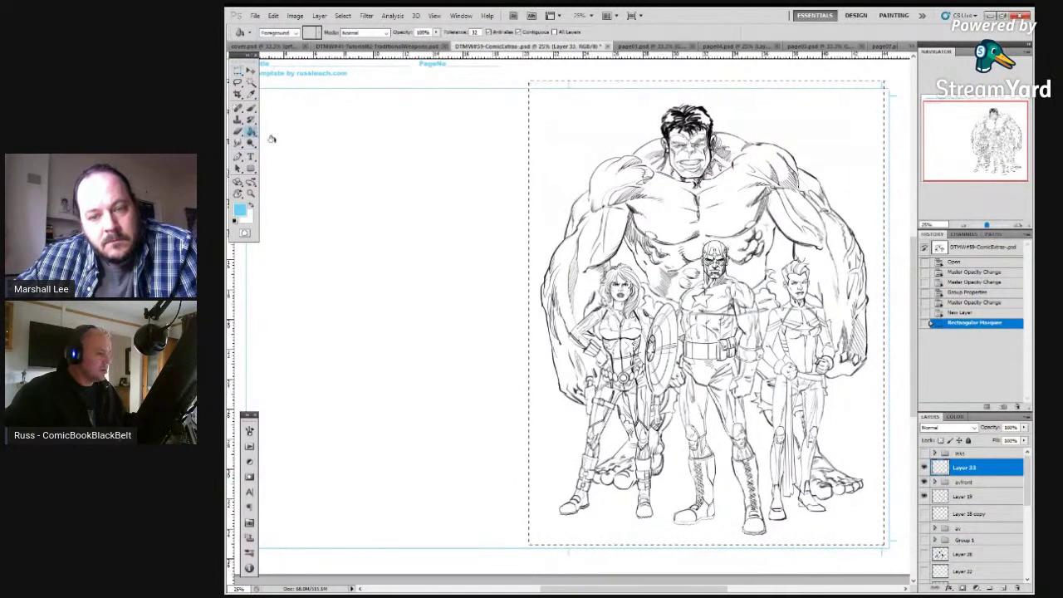
pyautogui.click(670, 274)
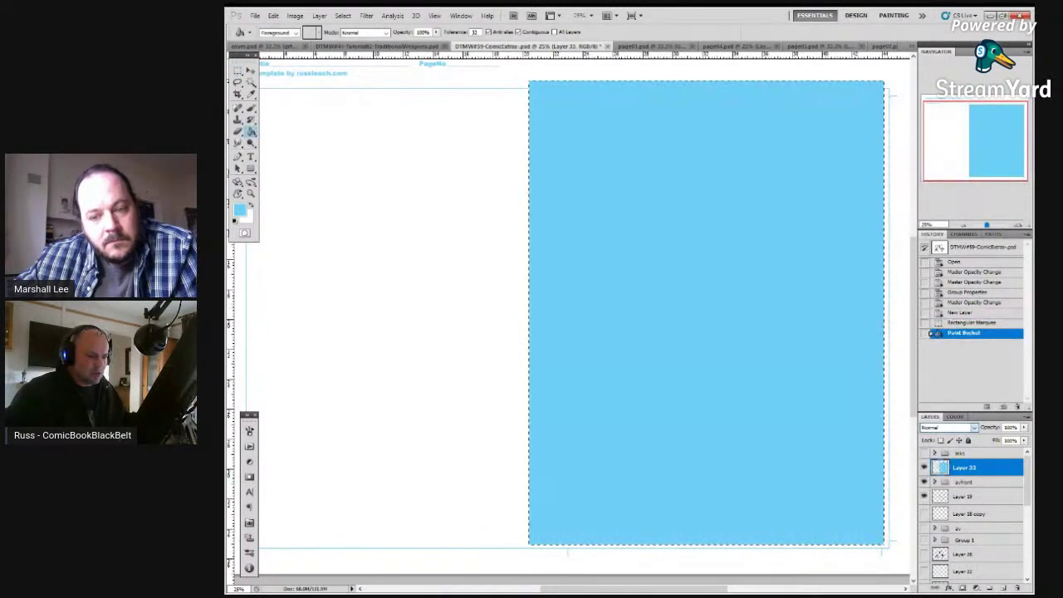
# Set the blue layer's blending mode to Lighten to turn the pencils blue, trying Overlay on the way
pyautogui.click(947, 427)
pyautogui.scroll(-8, 963, 428)
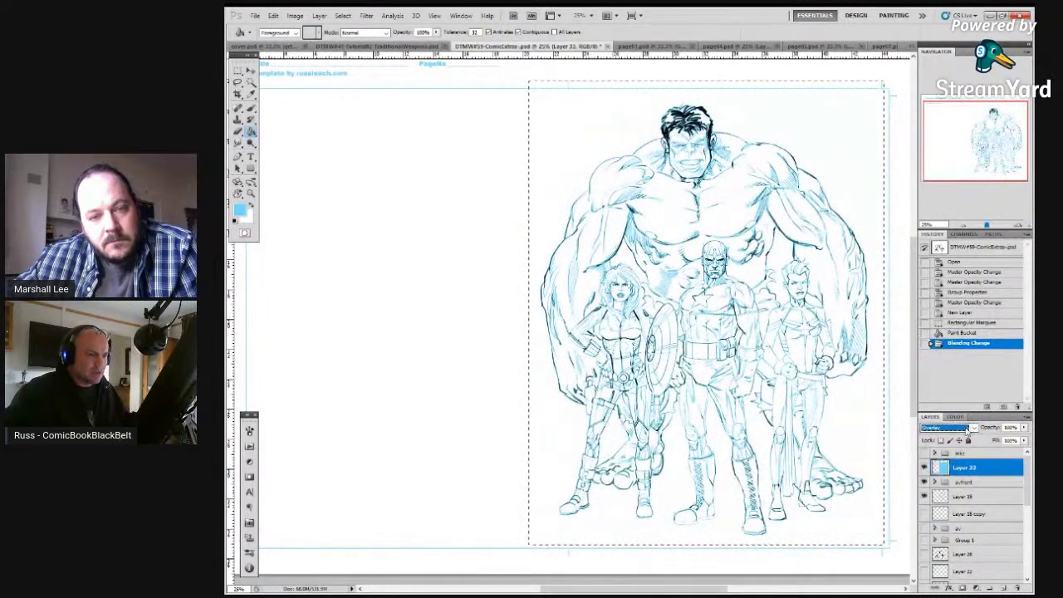
pyautogui.scroll(-2, 966, 429)
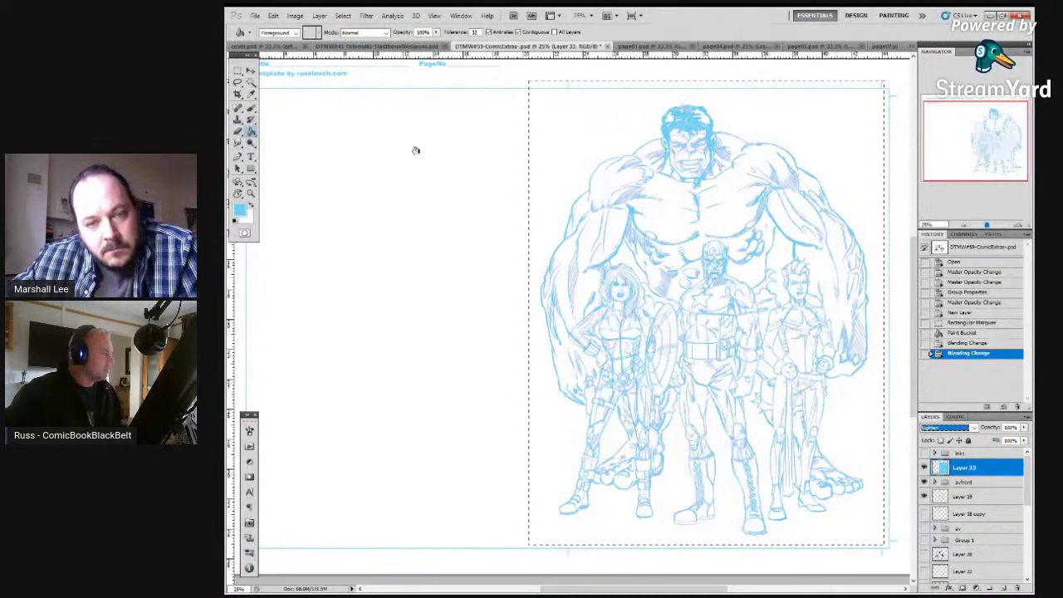
pyautogui.press('z')
pyautogui.click(706, 349)
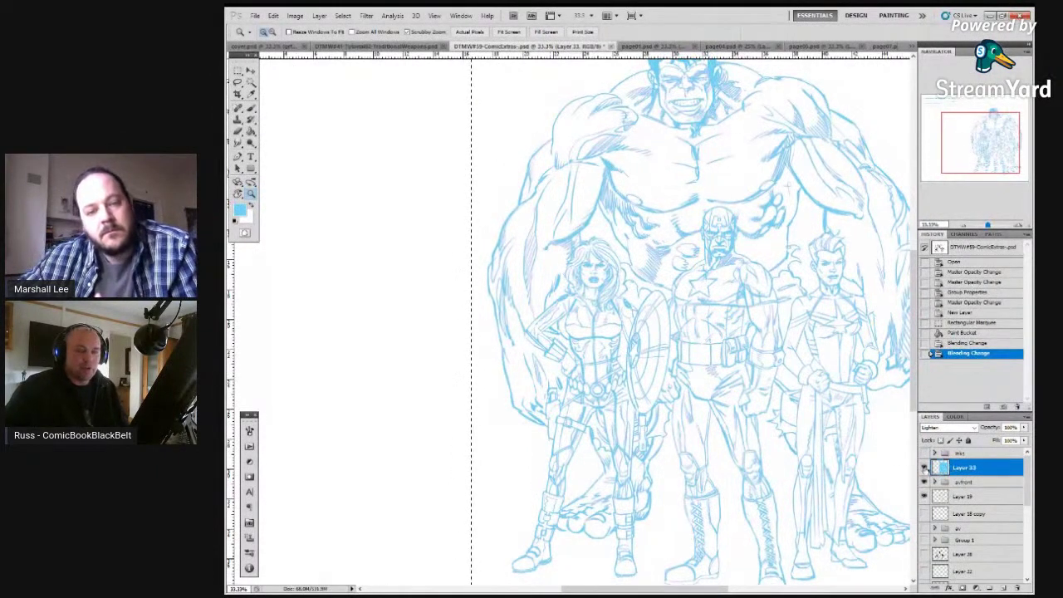
pyautogui.click(976, 485)
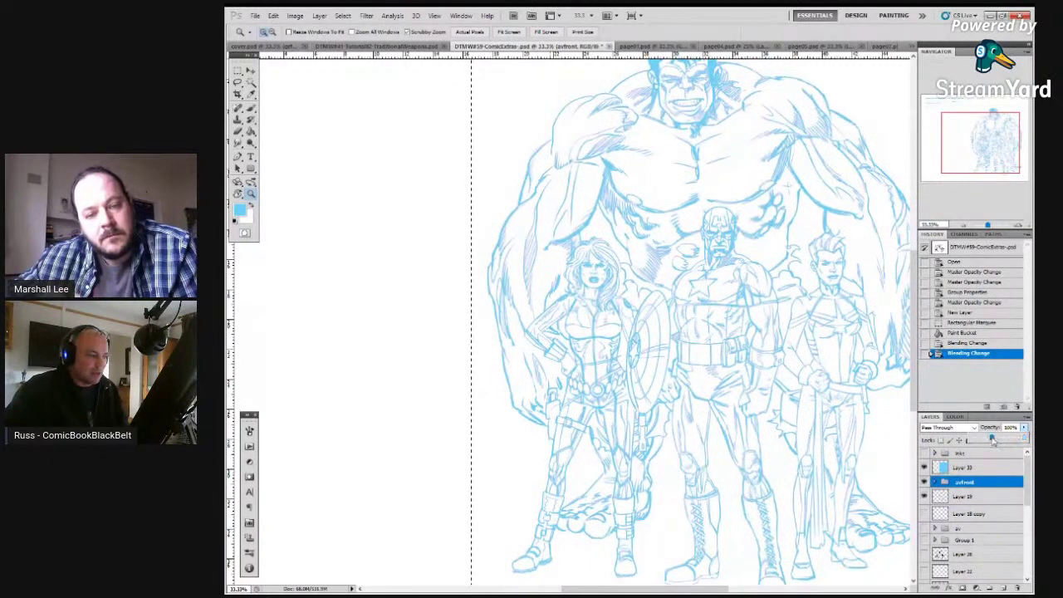
pyautogui.press('3')
pyautogui.press('7')
pyautogui.moveTo(991, 441); pyautogui.dragTo(1024, 438)
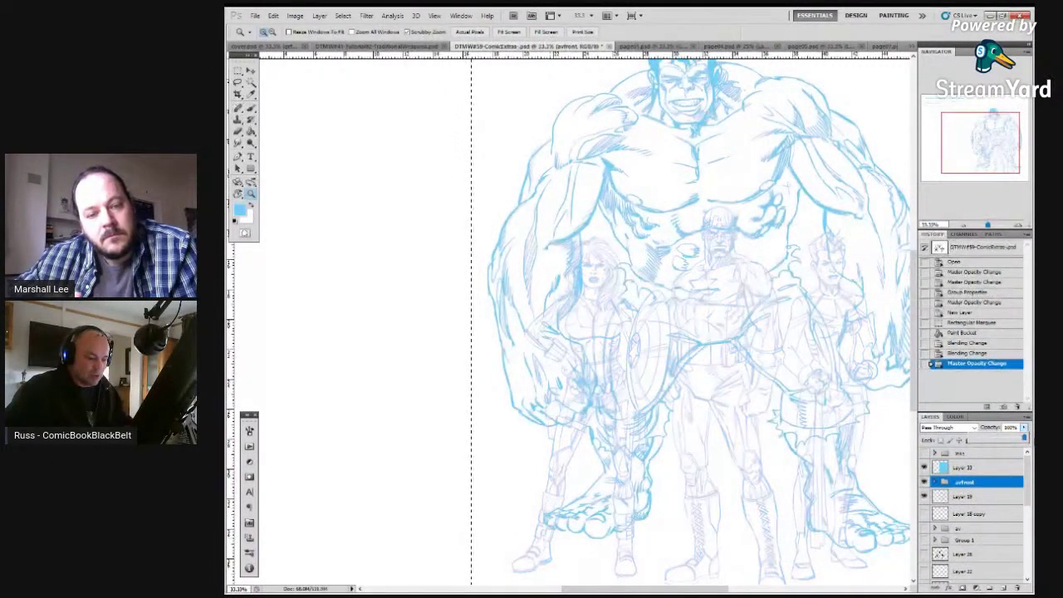
# Combine the avfront group and Layer 19 into a new group with the default settings, and lower its opacity to faint blue lines
pyautogui.hotkey('shift', 'alt', '[')
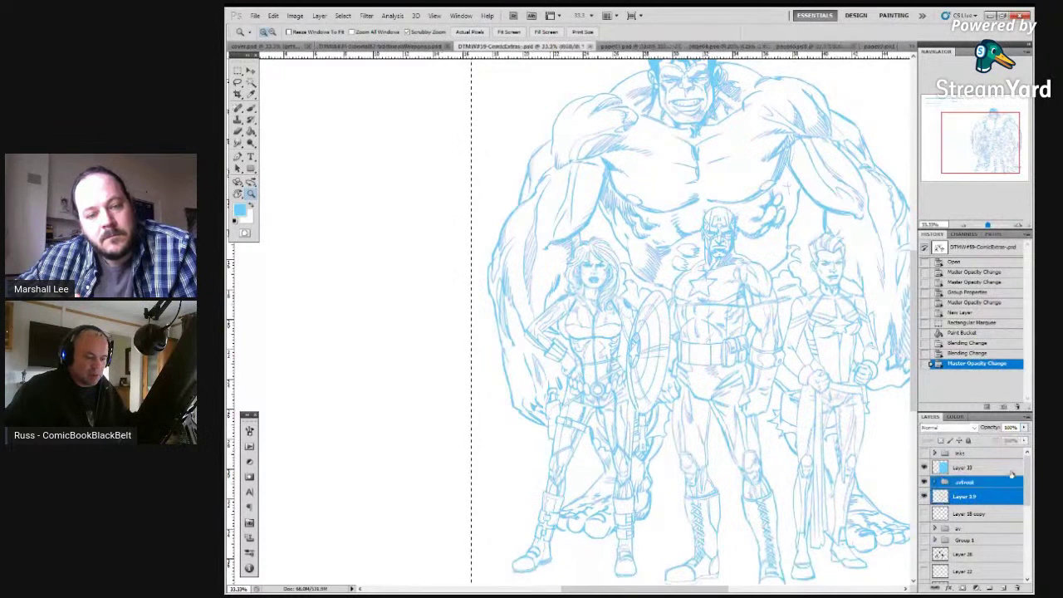
pyautogui.click(1028, 419)
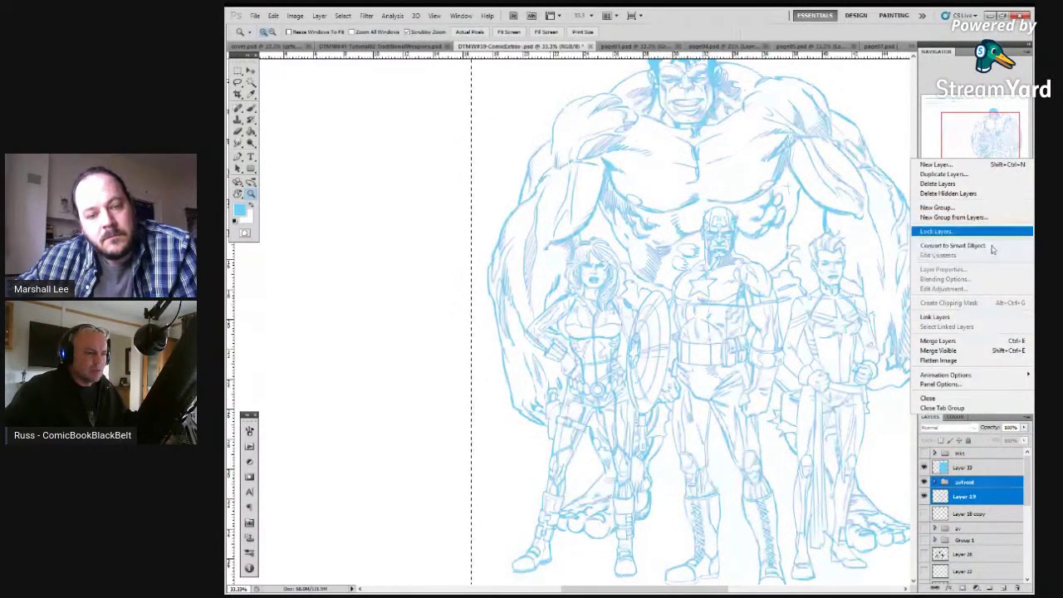
pyautogui.click(990, 218)
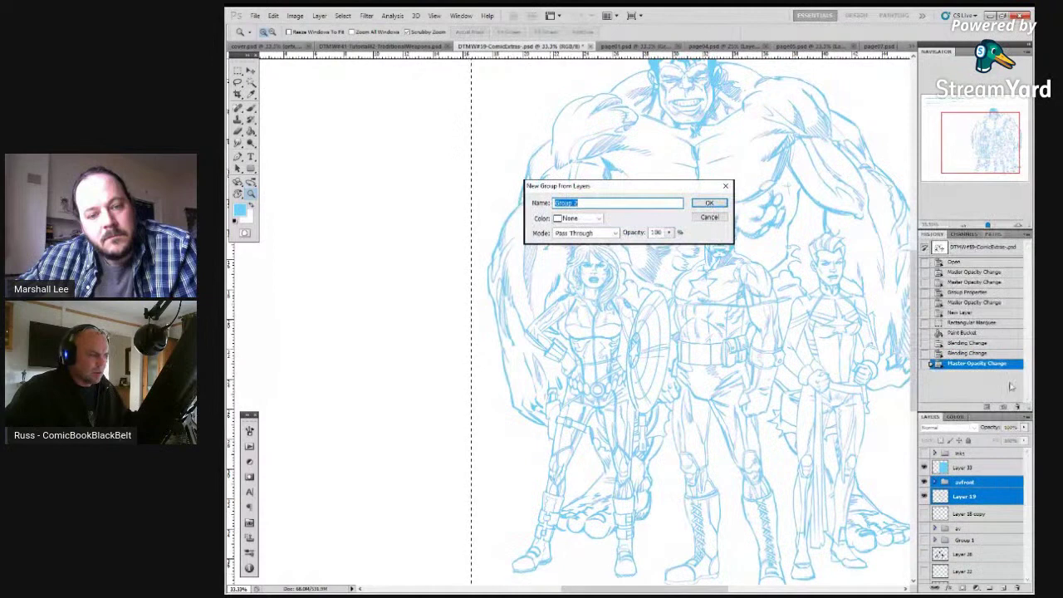
pyautogui.click(710, 202)
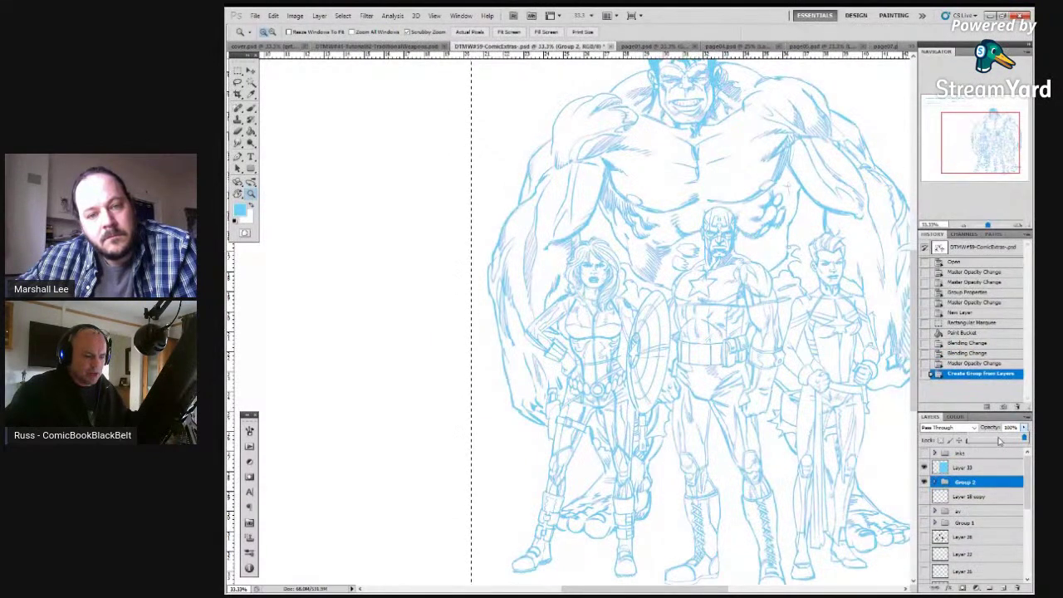
pyautogui.moveTo(996, 440); pyautogui.dragTo(985, 441)
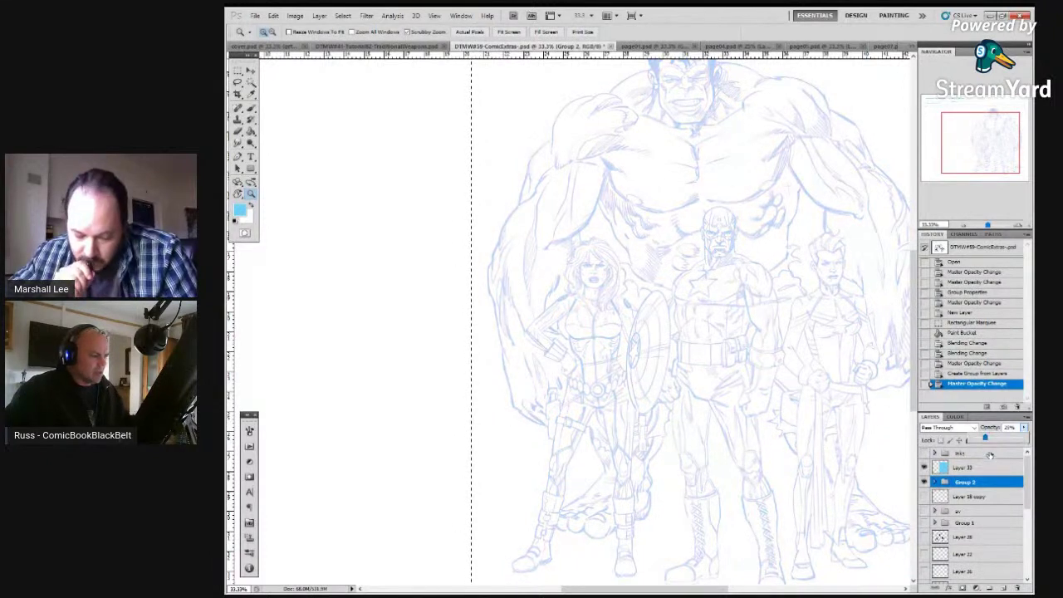
pyautogui.press('m')
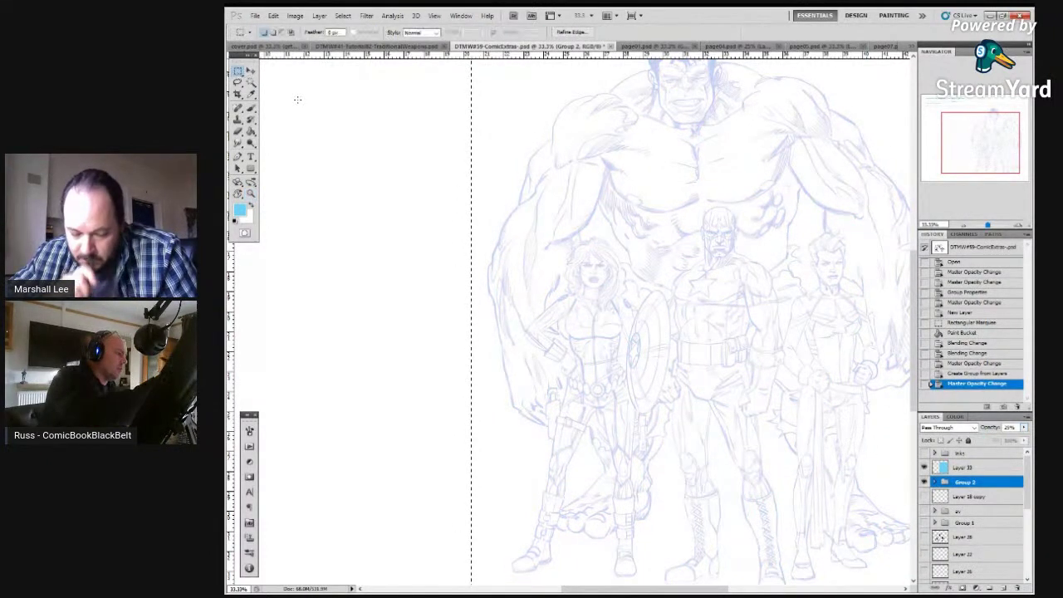
# Clear the selection, show the inks group over the artwork, and hide the light blue layer and Group 2
pyautogui.hotkey('ctrl', 'd')
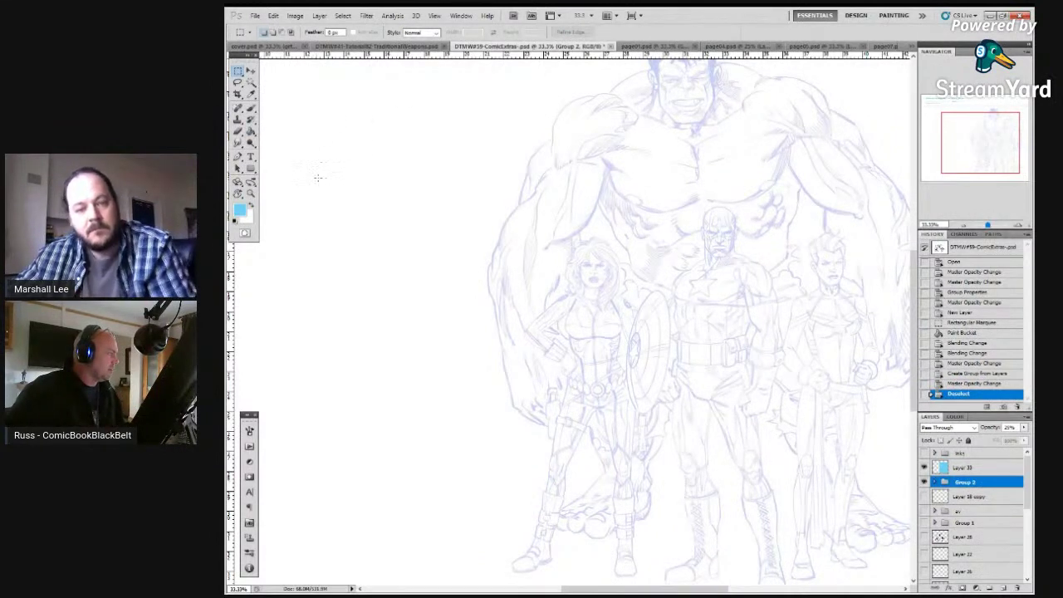
pyautogui.click(251, 195)
pyautogui.keyDown('alt'); pyautogui.click(658, 242); pyautogui.keyUp('alt')
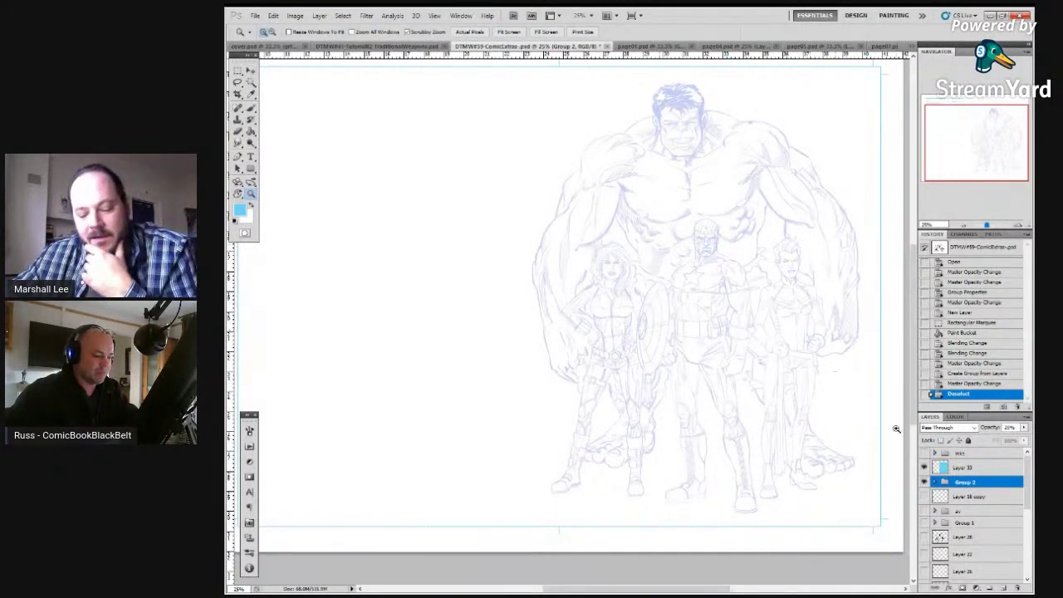
pyautogui.click(924, 453)
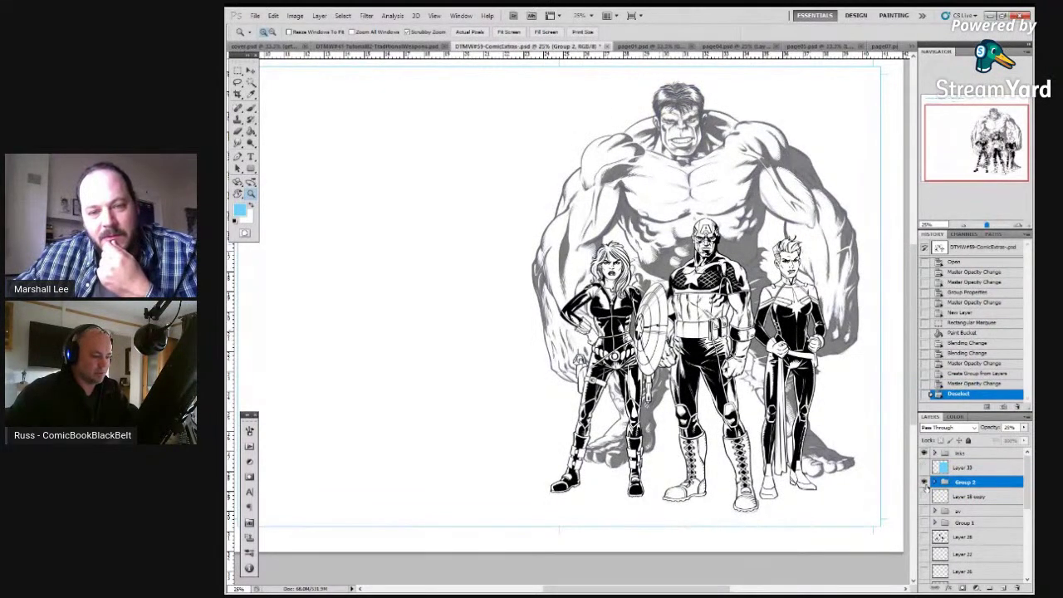
pyautogui.click(925, 484)
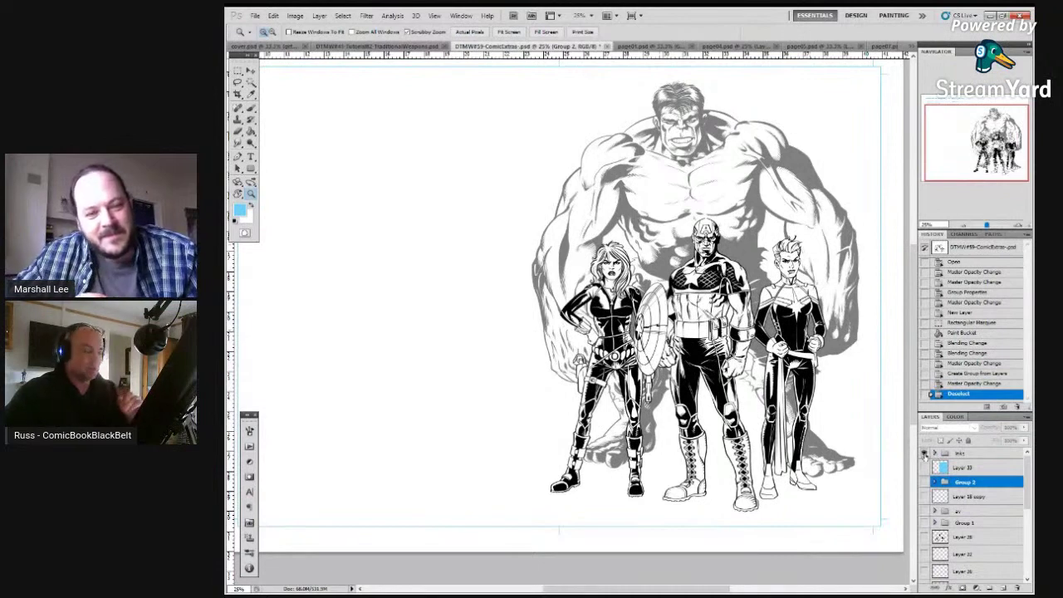
# Hide the inks group, show the pencils in Group 2 without the blue layer, and raise their opacity to 100%
pyautogui.click(925, 454)
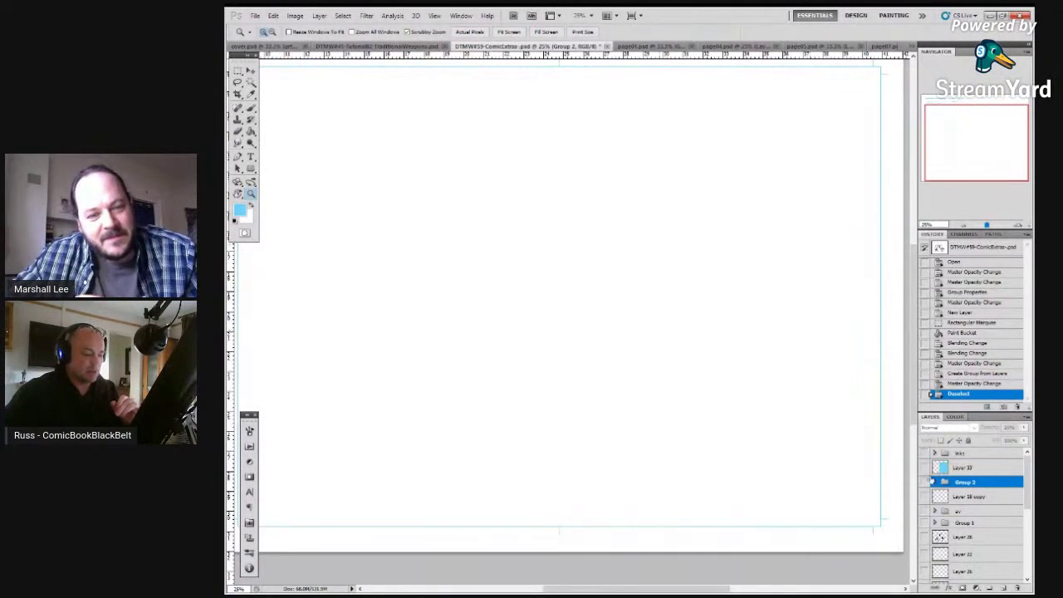
pyautogui.click(924, 482)
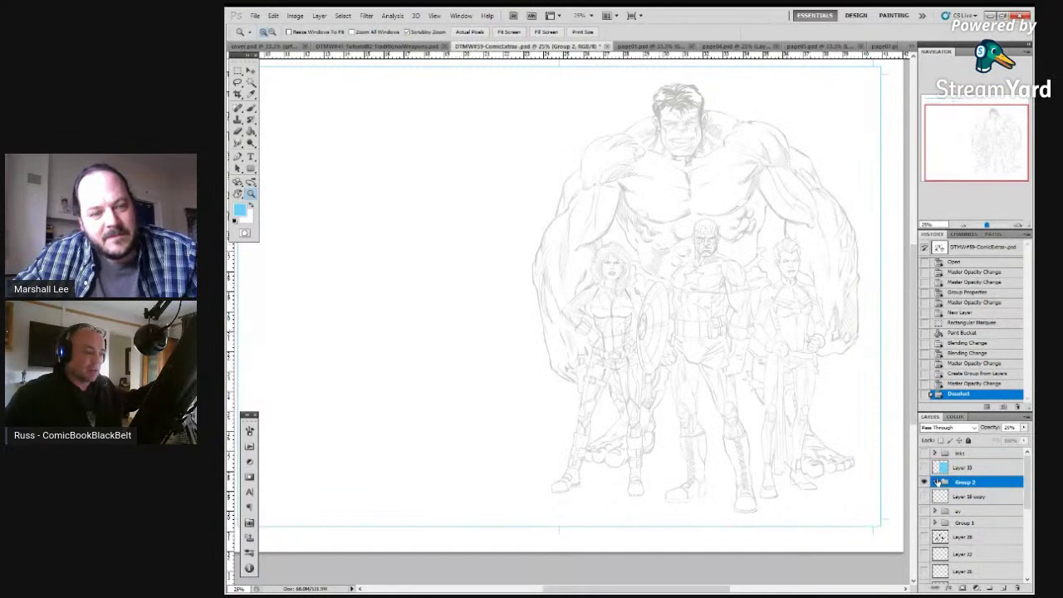
pyautogui.click(752, 297)
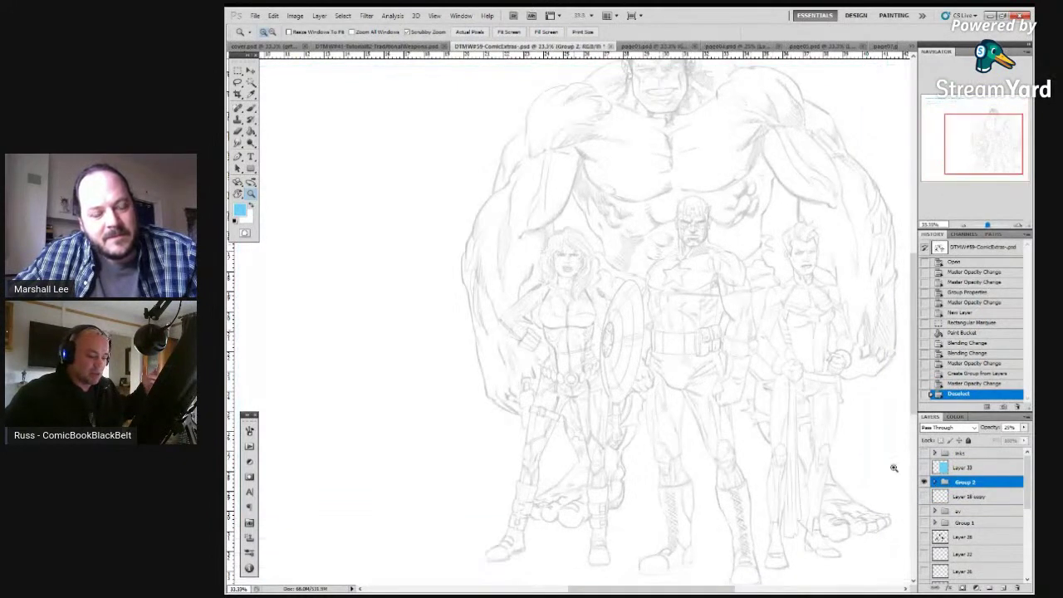
pyautogui.click(1024, 427)
pyautogui.moveTo(985, 438); pyautogui.dragTo(1027, 437)
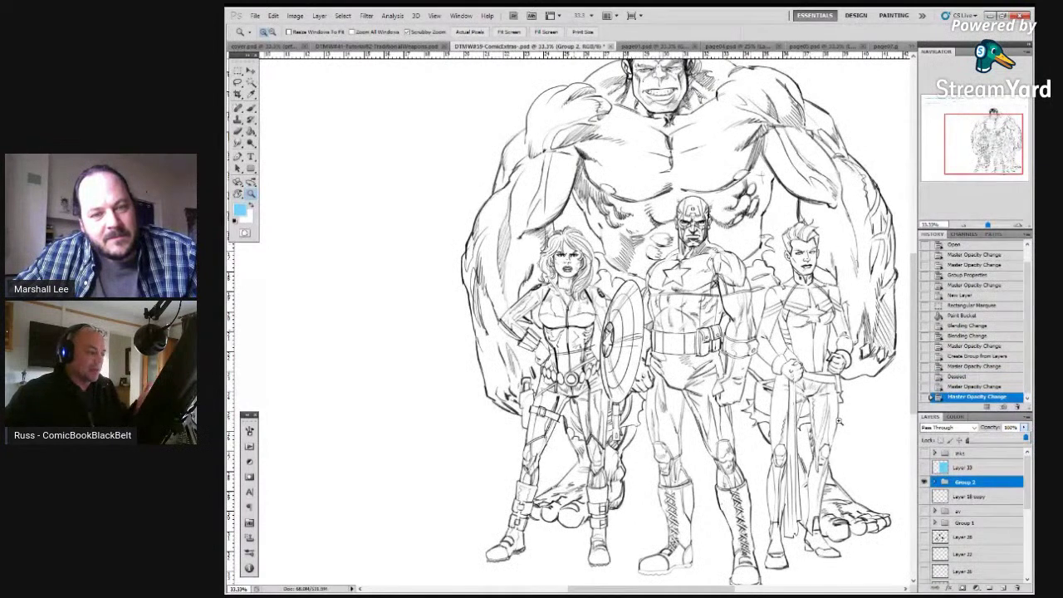
pyautogui.scroll(3, 847, 447)
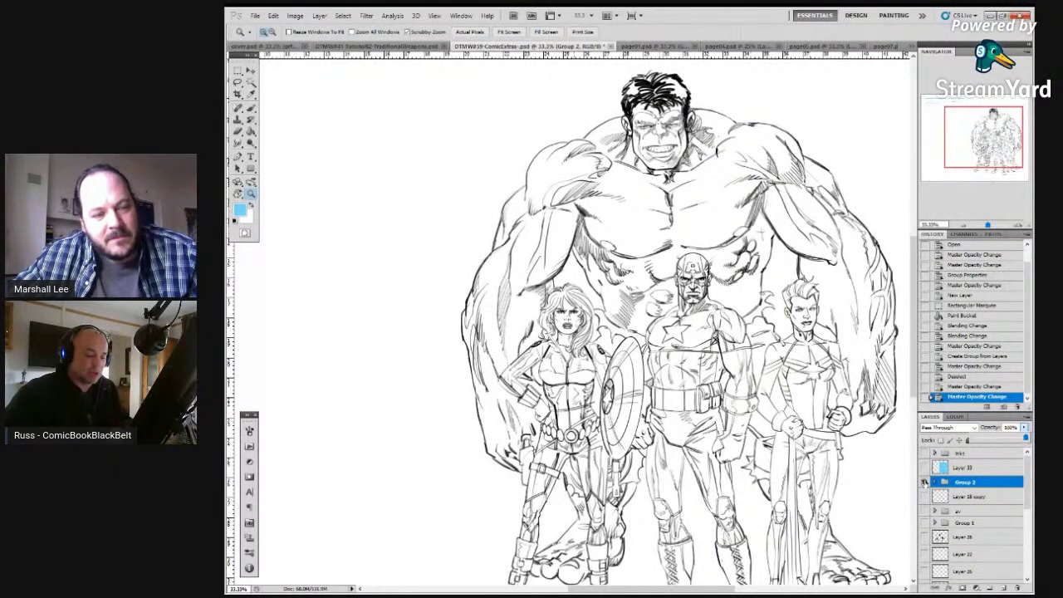
# Hide the Group 2 pencils, then show and select the inks group
pyautogui.click(924, 483)
pyautogui.click(924, 453)
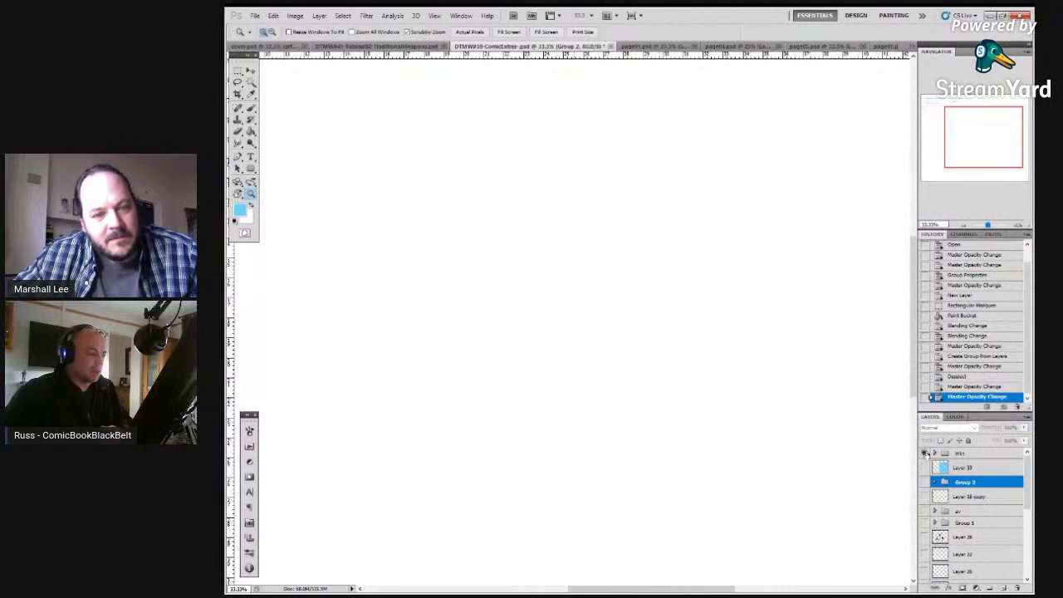
pyautogui.click(941, 454)
pyautogui.scroll(-2, 805, 440)
pyautogui.scroll(-1, 806, 441)
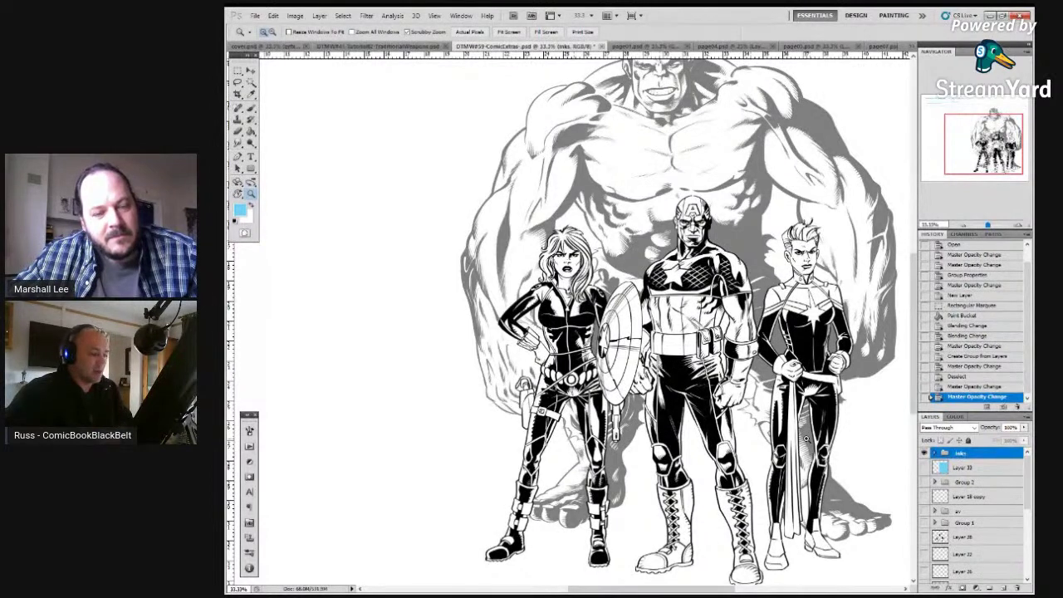
# Expand the inks group and toggle Layer 21, the large background figure's inks, to compare the artwork with and without it
pyautogui.click(935, 454)
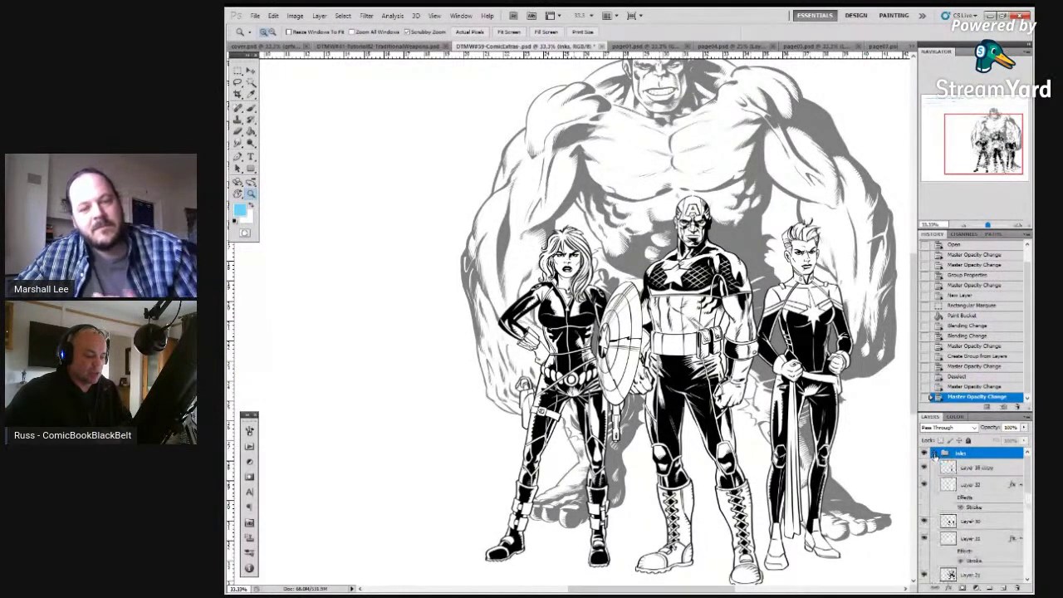
pyautogui.scroll(-2, 947, 475)
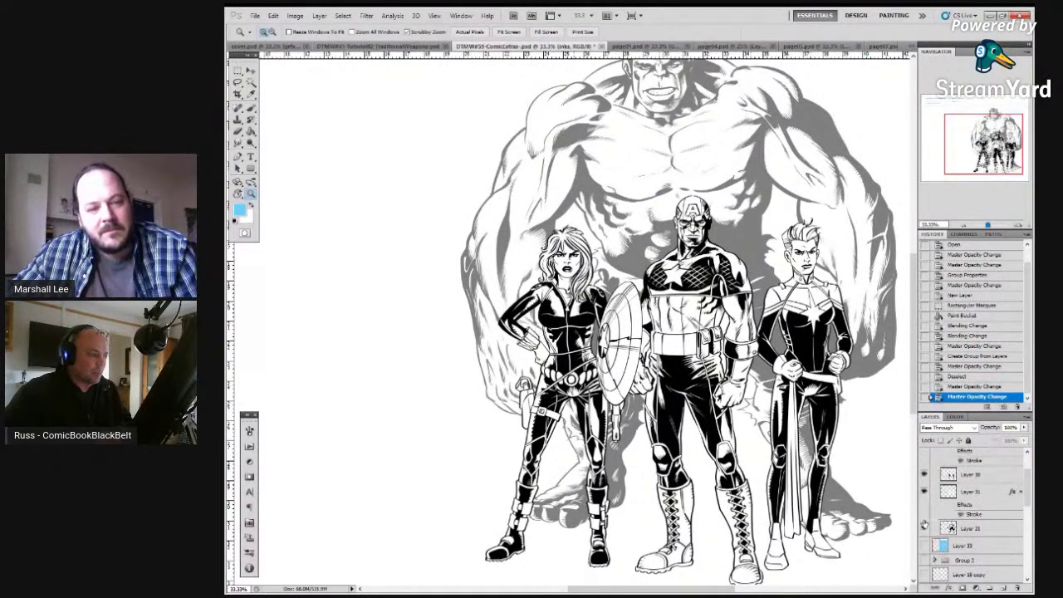
pyautogui.click(924, 525)
pyautogui.click(924, 526)
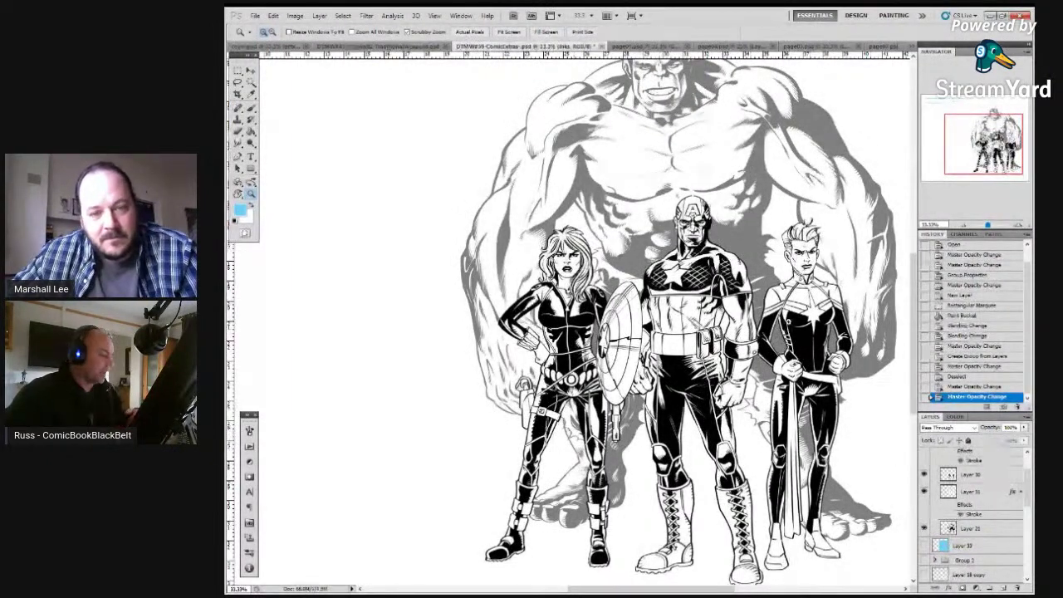
# Compare the large background figure's inks on Layer 21 at 100% opacity, then return them to grey at about 53%
pyautogui.keyDown('alt'); pyautogui.click(778, 316); pyautogui.keyUp('alt')
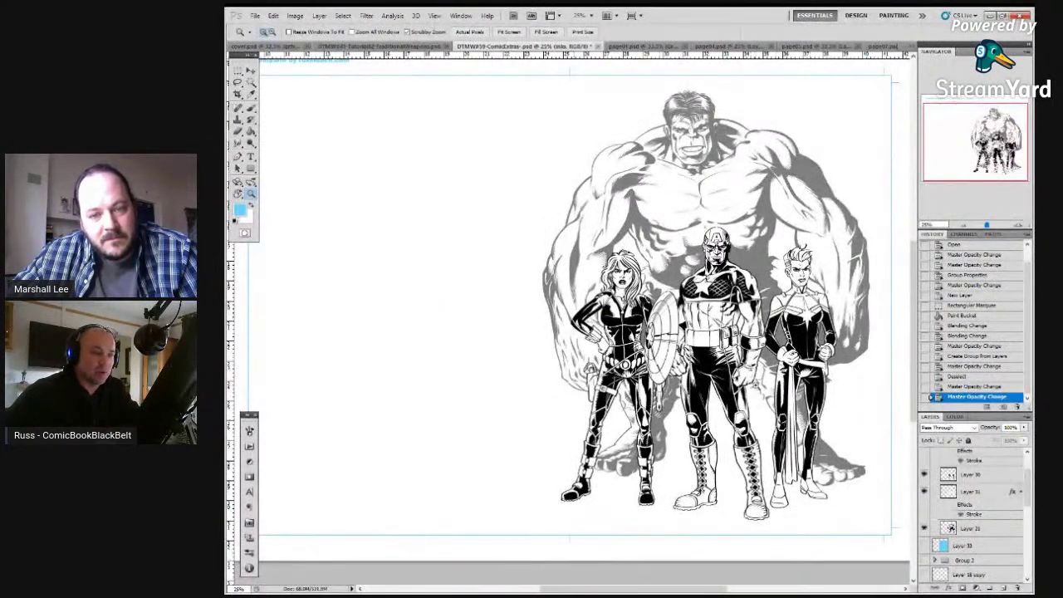
pyautogui.click(981, 529)
pyautogui.click(1025, 428)
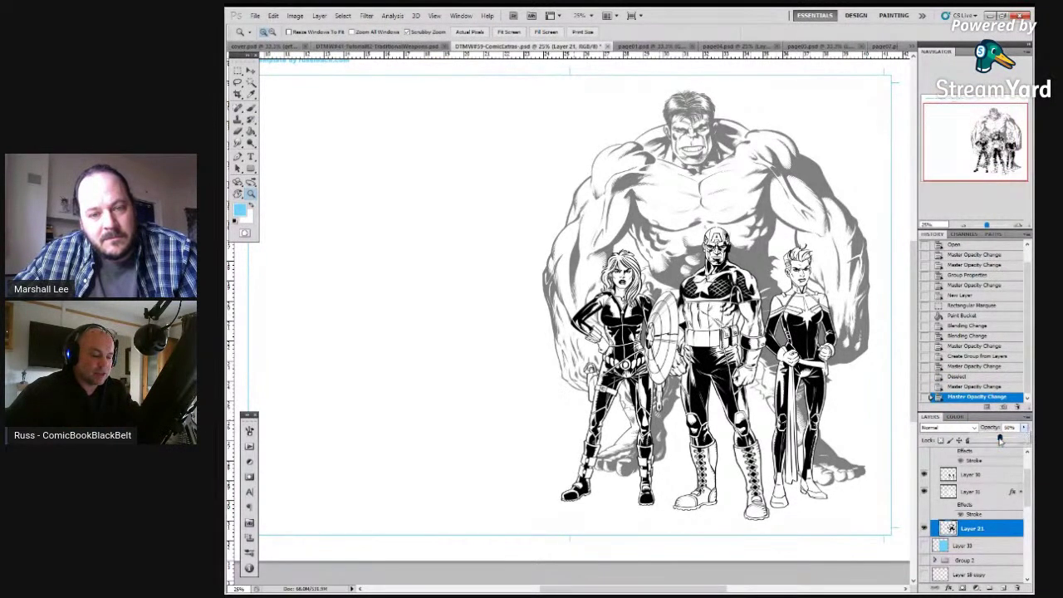
pyautogui.moveTo(1002, 441); pyautogui.dragTo(1026, 438)
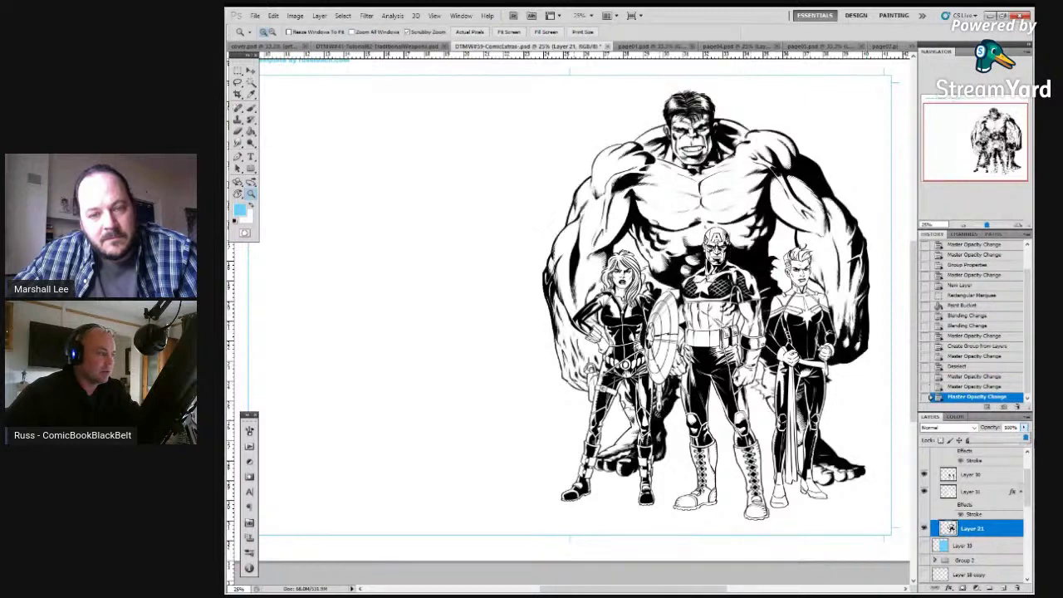
pyautogui.click(1002, 441)
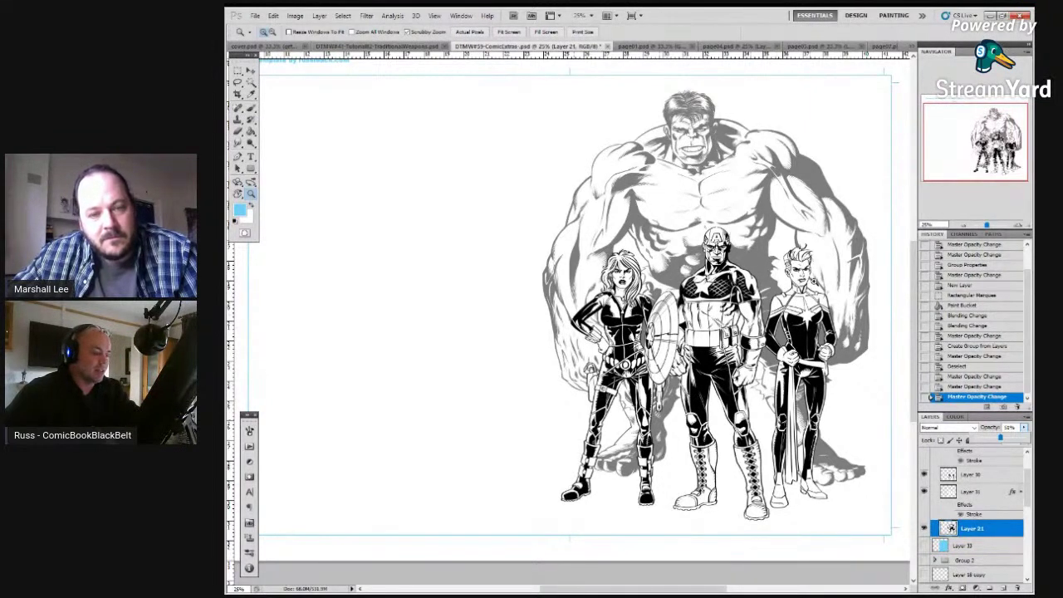
pyautogui.moveTo(1001, 442); pyautogui.dragTo(1025, 440)
pyautogui.click(1001, 439)
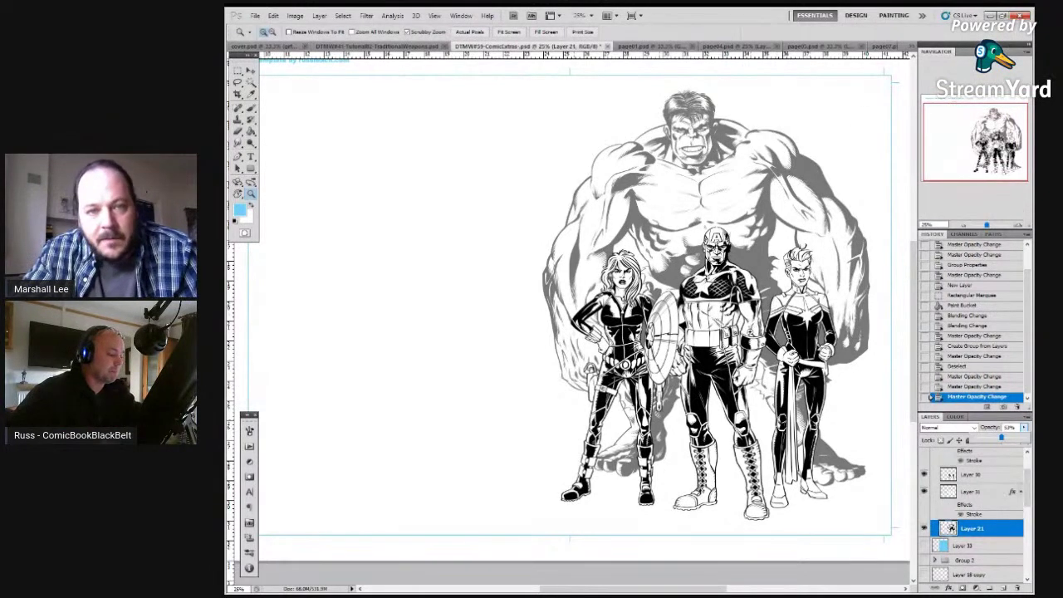
# Look through the traditional weapons tutorial, page07 and page05 documents, and bring up page04
pyautogui.scroll(1, 752, 340)
pyautogui.scroll(1, 568, 321)
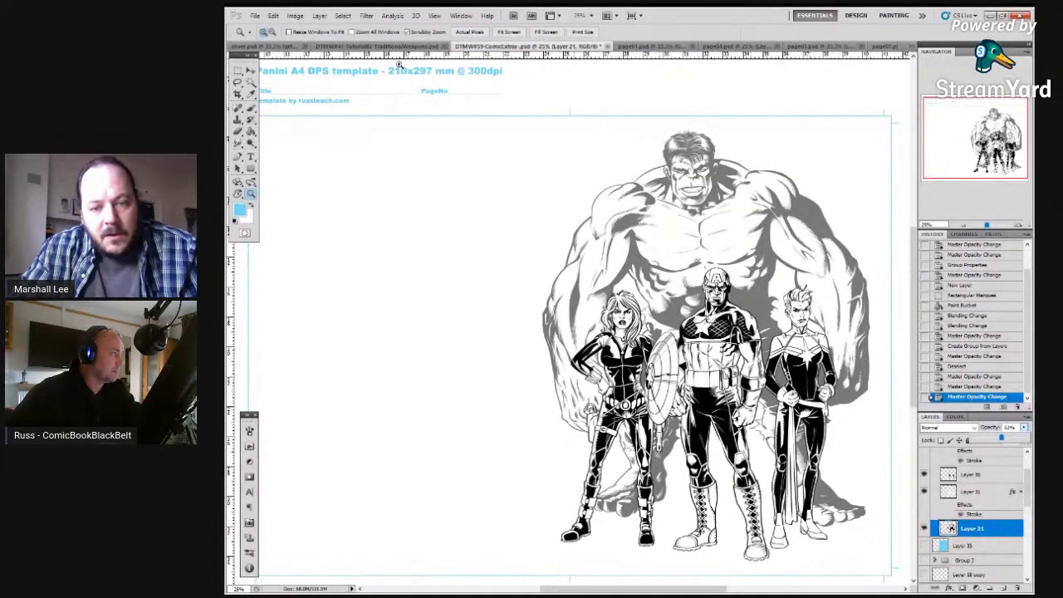
pyautogui.click(392, 46)
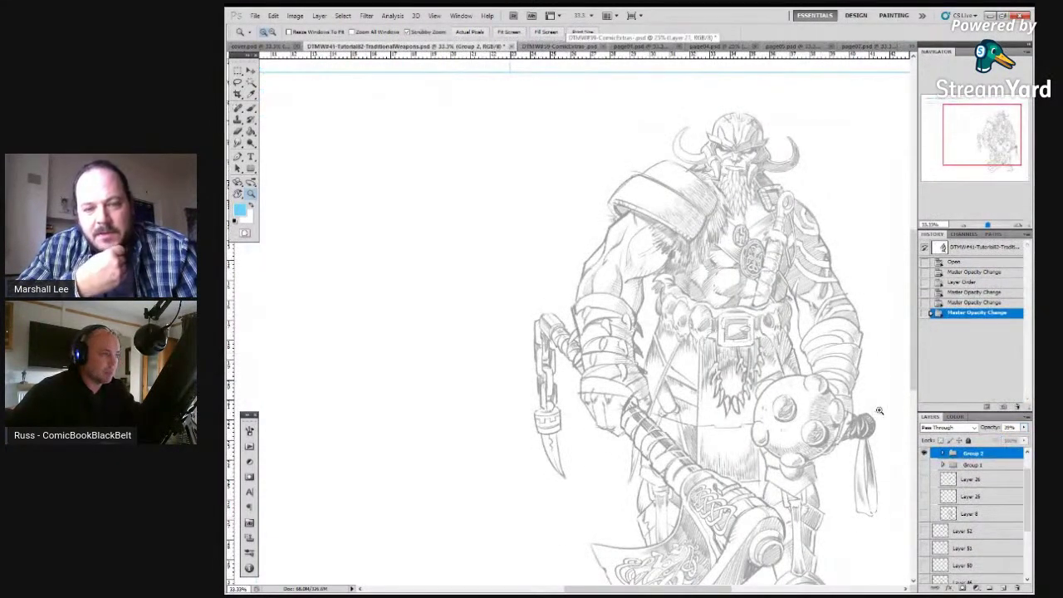
pyautogui.click(872, 48)
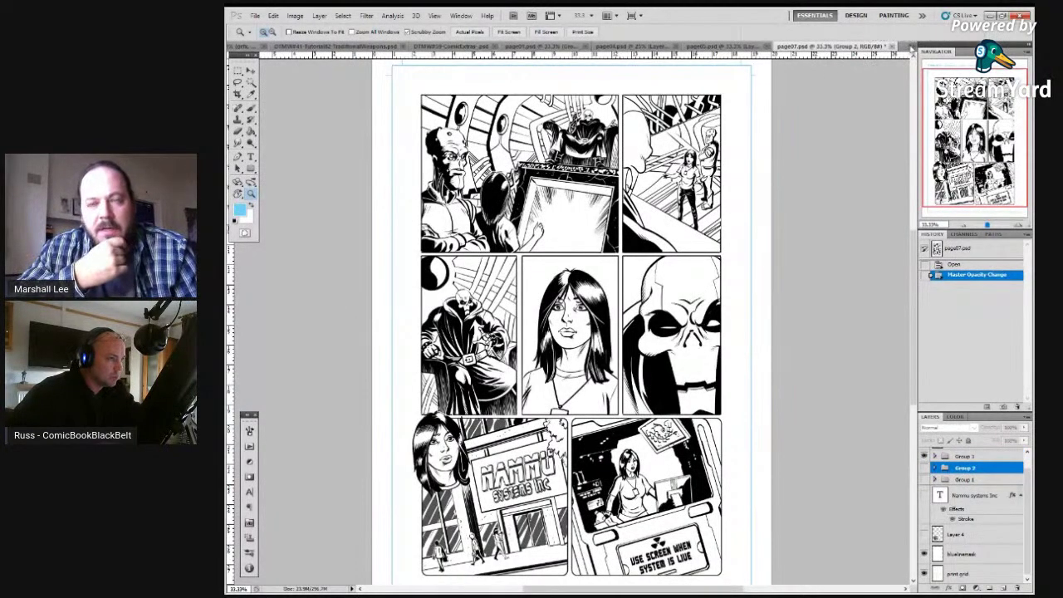
pyautogui.click(731, 47)
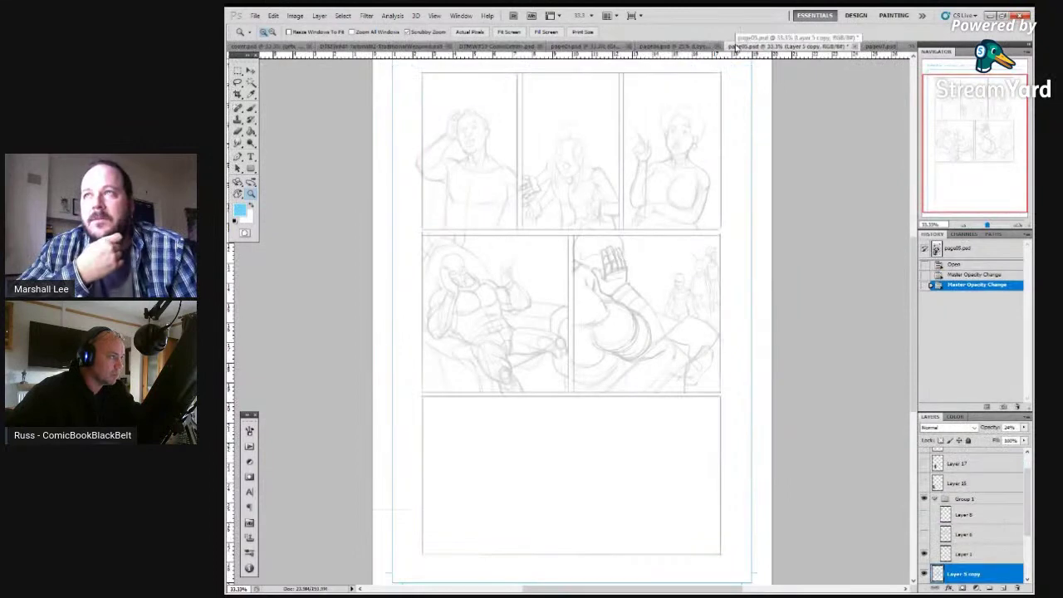
pyautogui.click(665, 46)
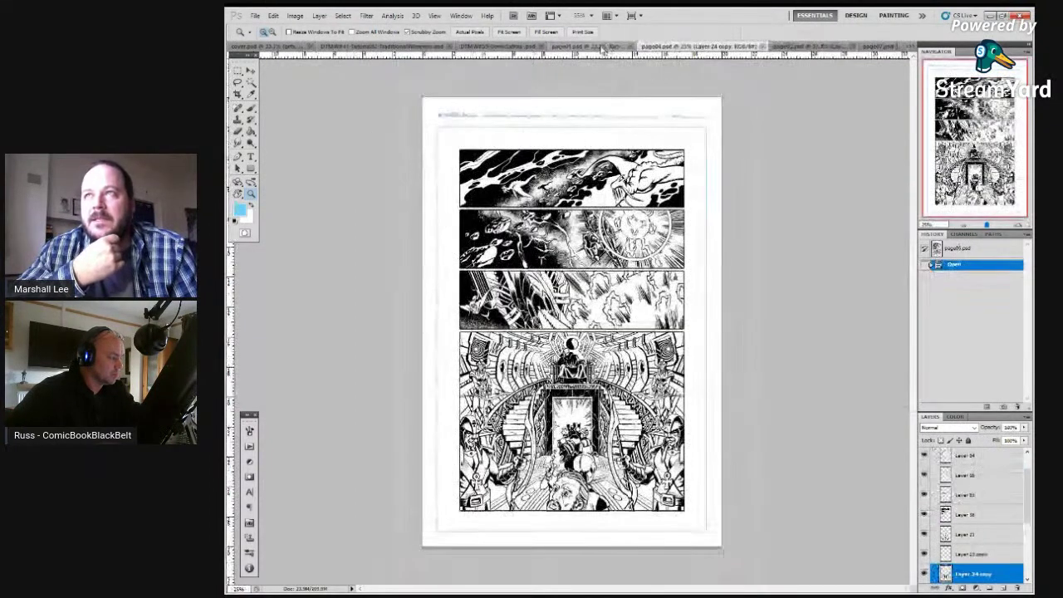
# Examine the inked panels of page04 at 50% zoom, from the space scenes down to the large throne room panel
pyautogui.click(604, 48)
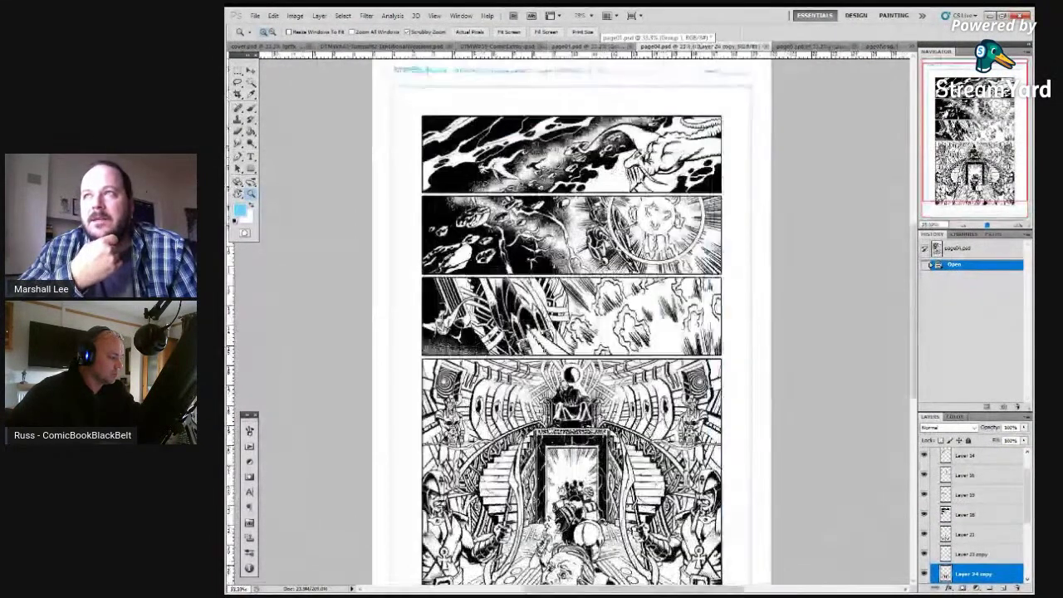
pyautogui.hotkey('ctrl', '+')
pyautogui.scroll(1, 628, 323)
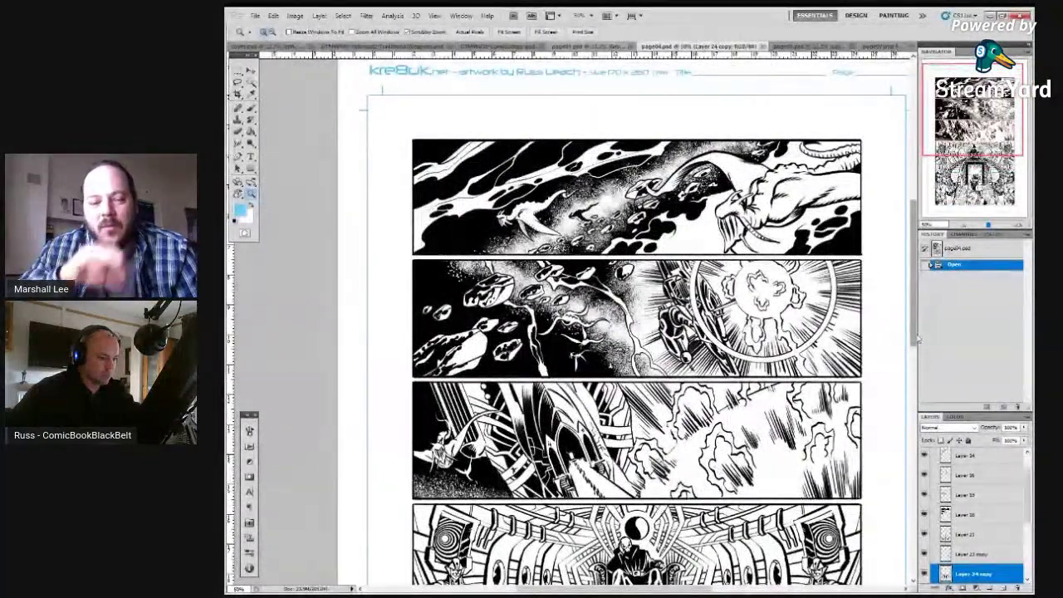
pyautogui.moveTo(914, 338); pyautogui.dragTo(915, 444)
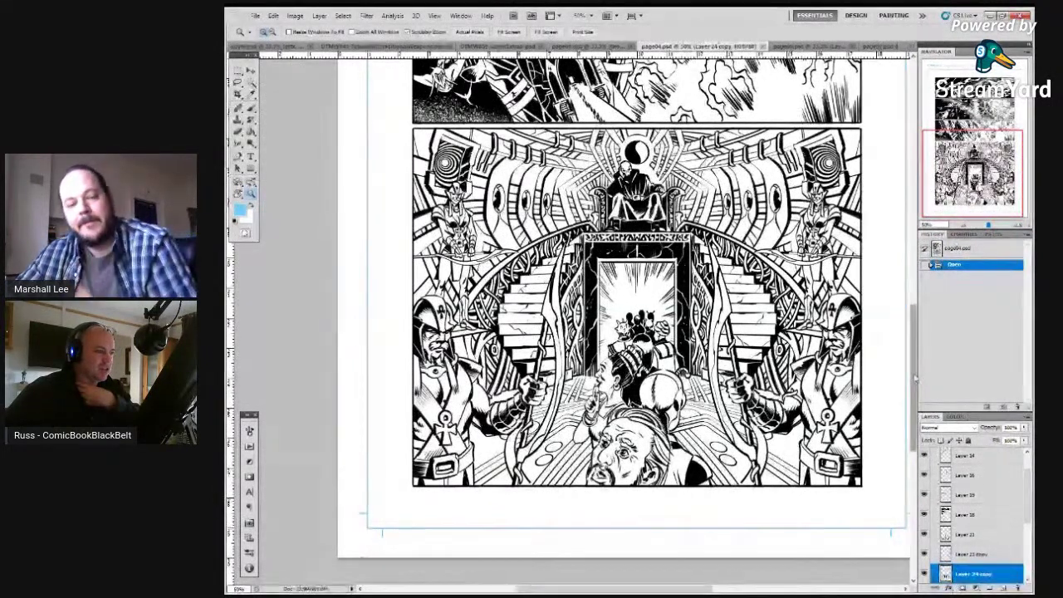
pyautogui.scroll(1, 916, 353)
pyautogui.moveTo(916, 353); pyautogui.dragTo(916, 284)
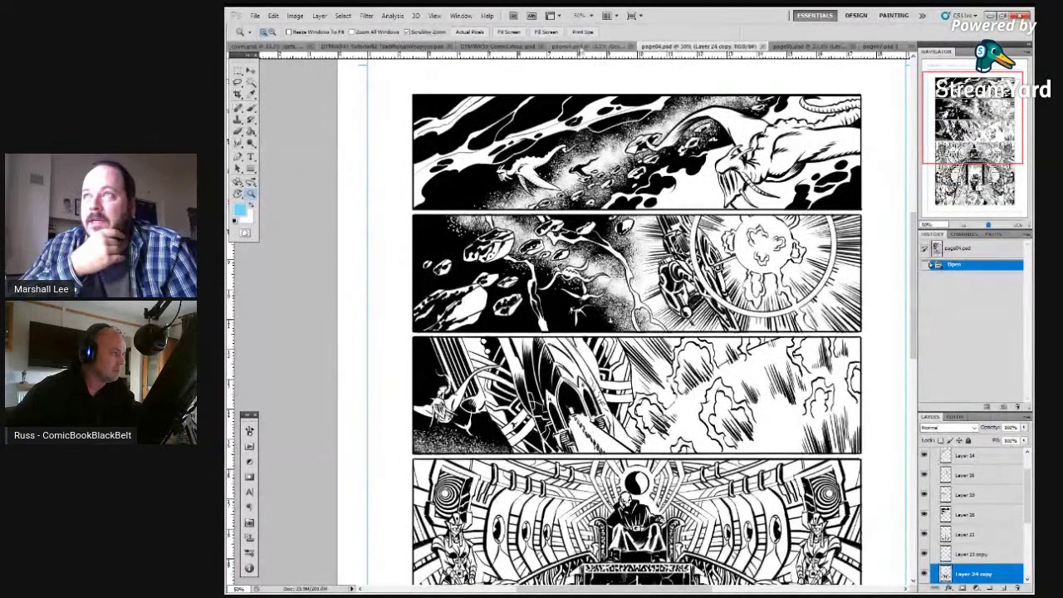
# Bring up page01 at 50% zoom and swap the inked battle scene in Group 2 for the pencils in Group 1
pyautogui.click(602, 45)
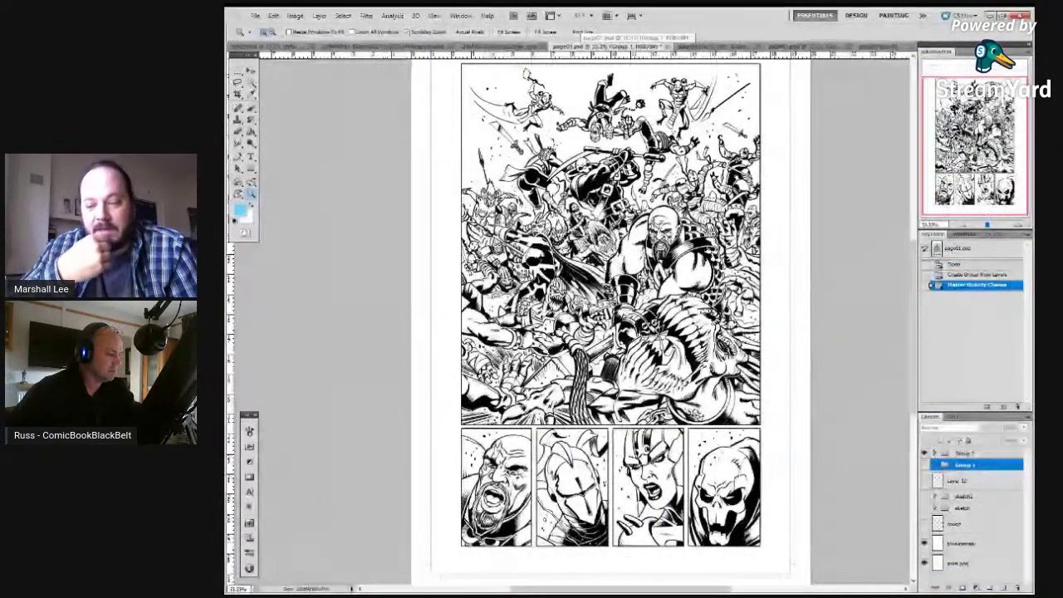
pyautogui.hotkey('ctrl', '+')
pyautogui.hotkey('ctrl', '+')
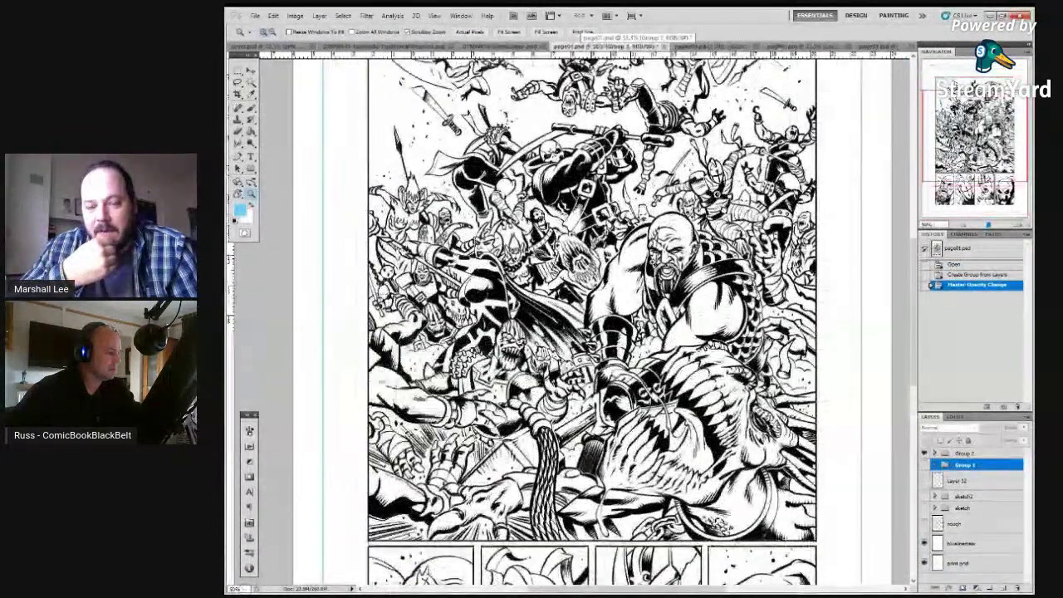
pyautogui.scroll(1, 592, 319)
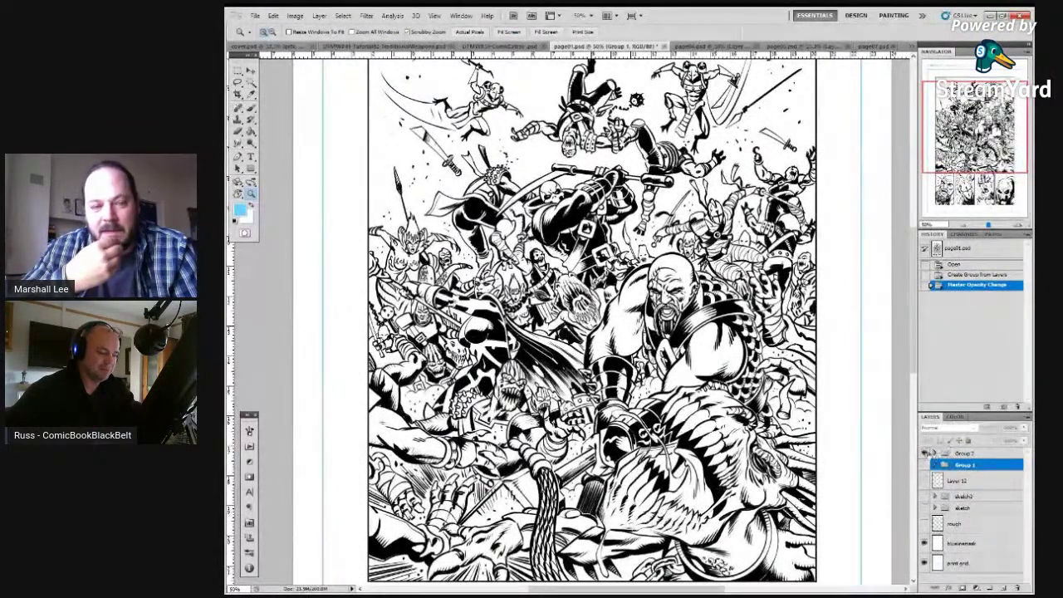
pyautogui.click(925, 465)
pyautogui.click(925, 465)
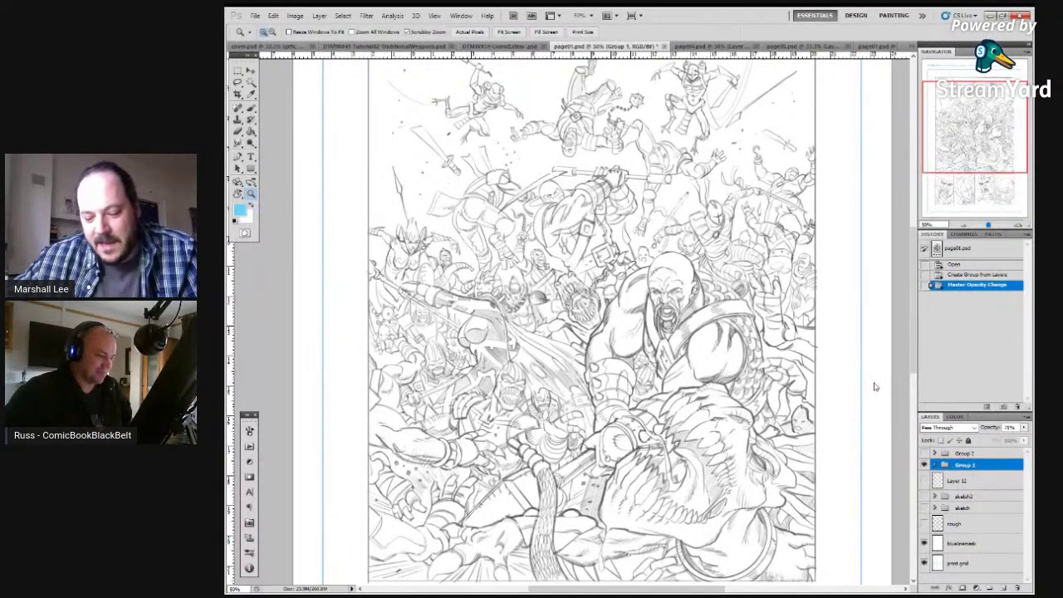
# Hide the Group 1 pencils, show the sketch2 group, toggle the sketch group to compare the roughs, and expand sketch2
pyautogui.click(924, 466)
pyautogui.click(922, 496)
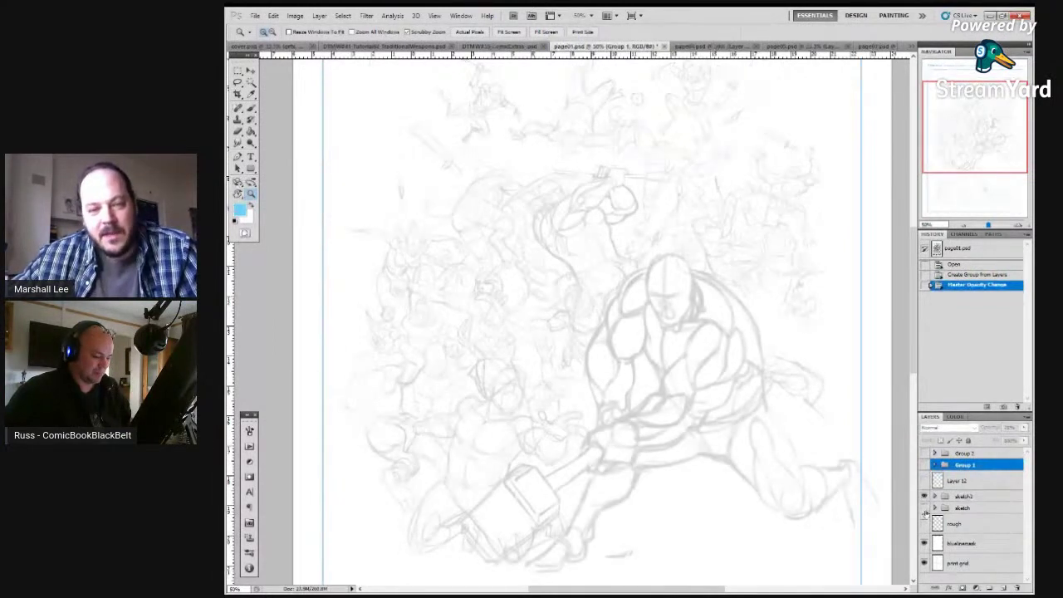
pyautogui.click(924, 508)
pyautogui.click(925, 507)
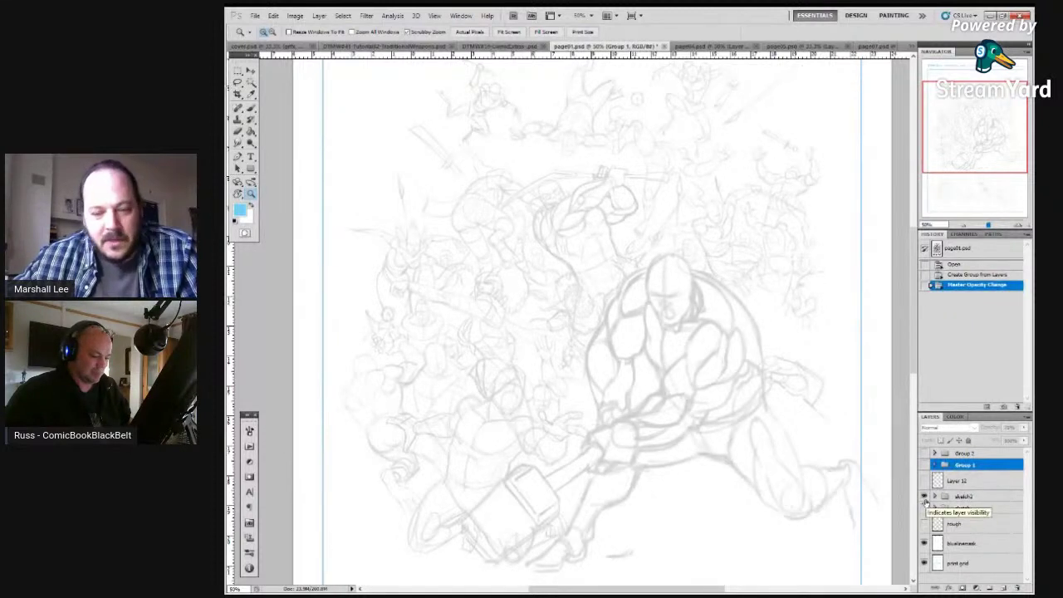
pyautogui.click(936, 497)
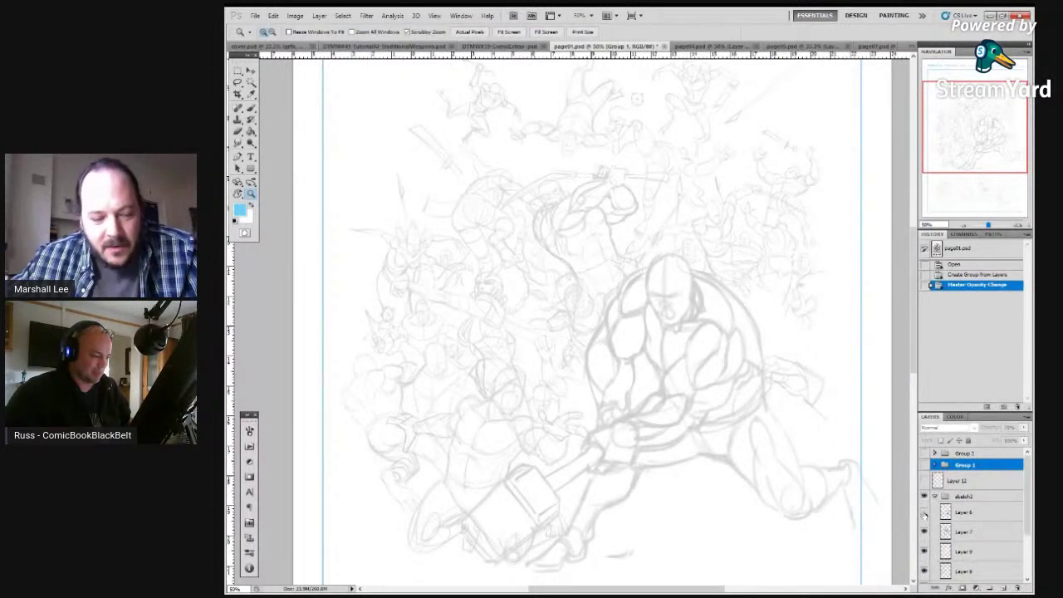
# Toggle Layer 6 of the sketch2 group to compare the roughs, collapse the group at 33.33% zoom and show the sketch group
pyautogui.click(924, 512)
pyautogui.click(924, 497)
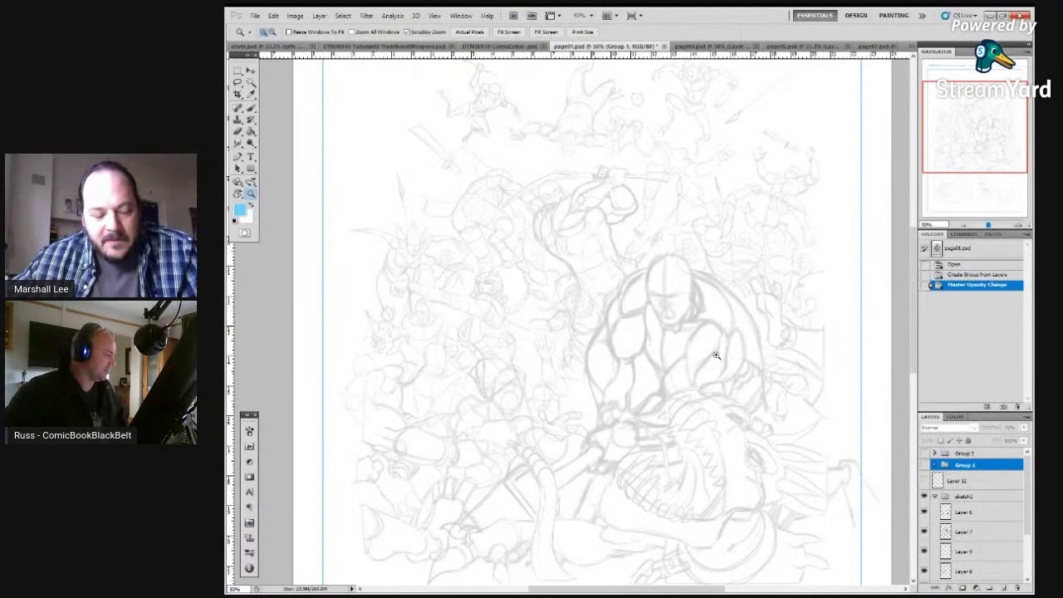
pyautogui.keyDown('alt'); pyautogui.click(585, 315); pyautogui.keyUp('alt')
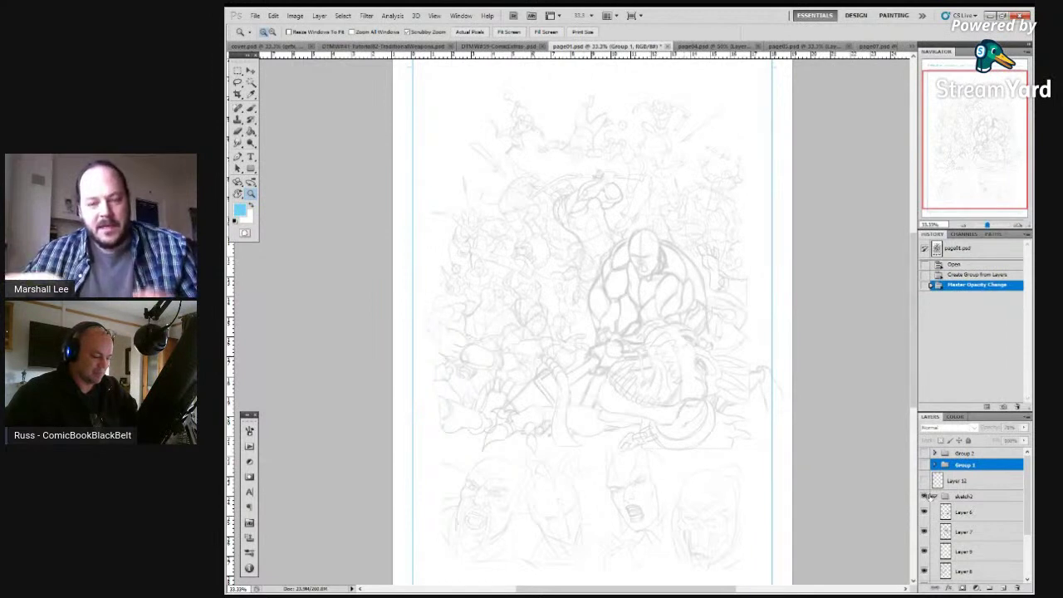
pyautogui.click(934, 495)
pyautogui.click(924, 507)
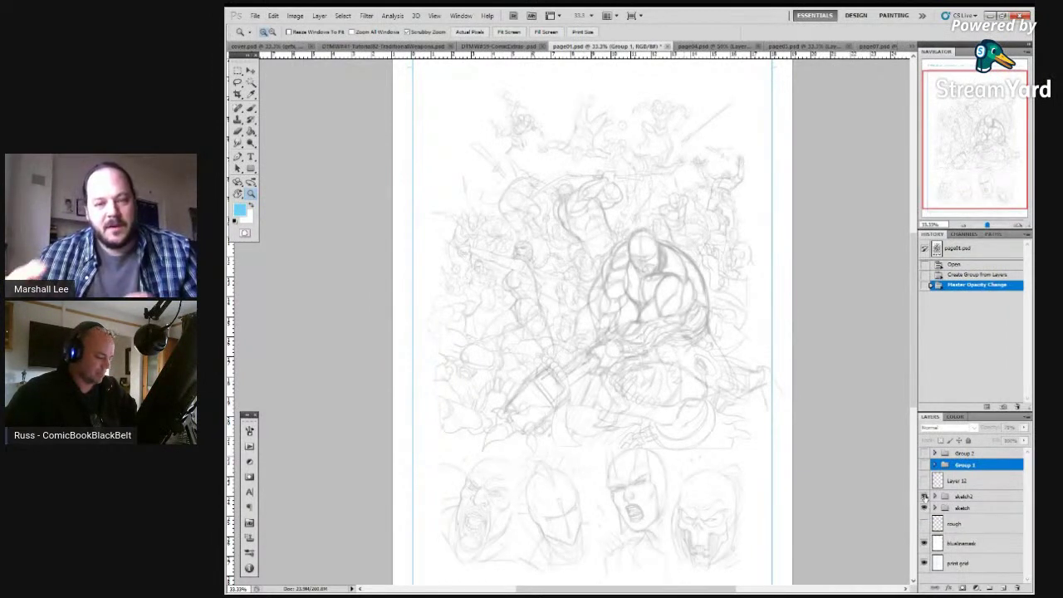
# Toggle the sketch2 and sketch groups on page01 to compare both rough stages, leaving only sketch2 shown
pyautogui.click(925, 496)
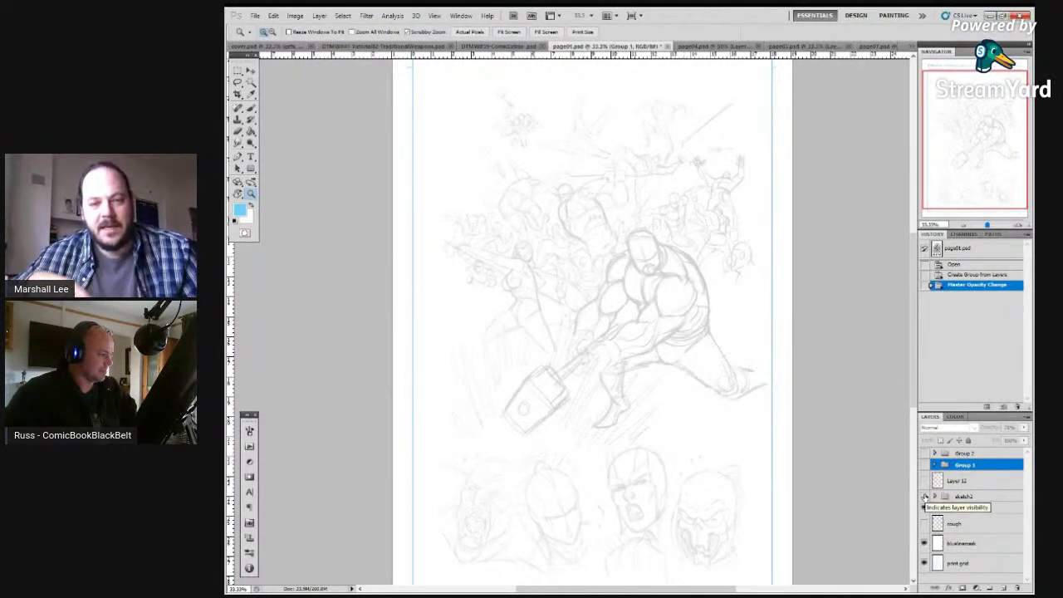
pyautogui.click(925, 496)
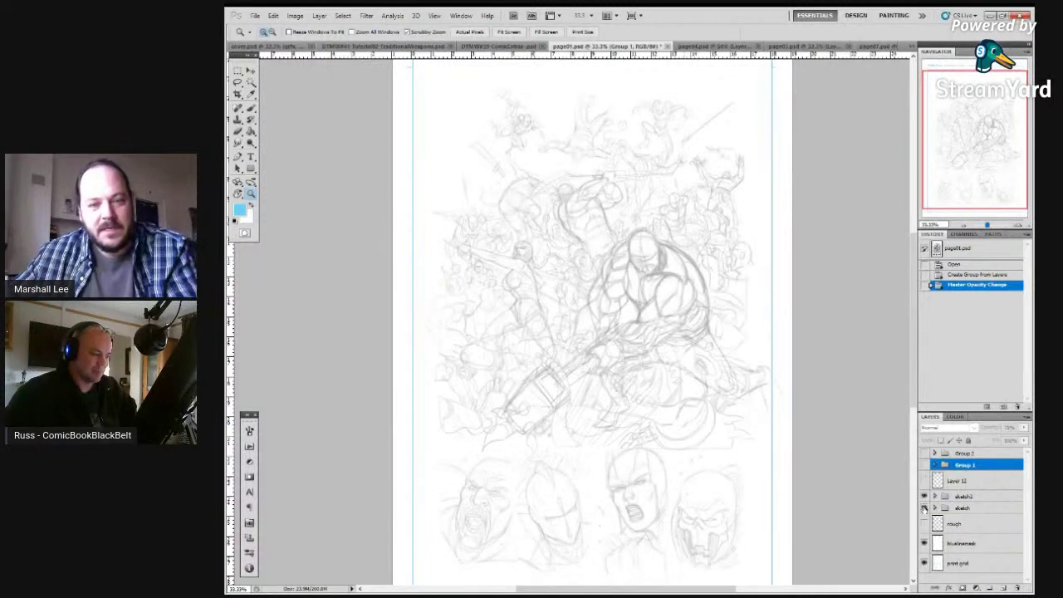
pyautogui.click(925, 507)
pyautogui.click(924, 508)
pyautogui.click(924, 496)
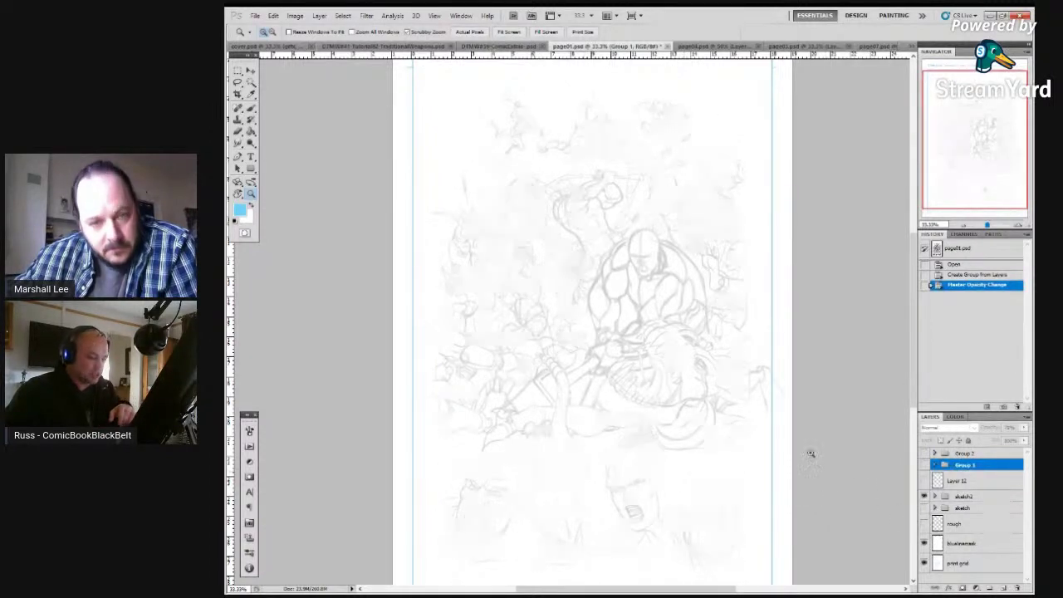
# Set the sketch2 group's opacity to 100%
pyautogui.click(985, 496)
pyautogui.click(1024, 427)
pyautogui.moveTo(985, 442); pyautogui.dragTo(1026, 437)
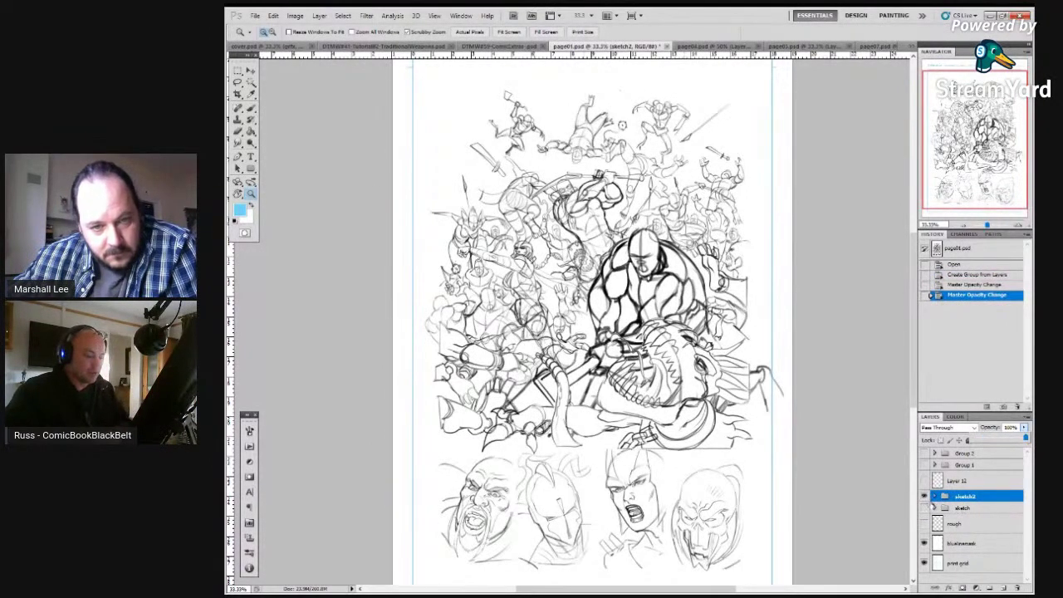
# Compare the sketch group with the darkened sketch2 roughs, hide both groups and show the refined pencils in Group 1
pyautogui.click(924, 508)
pyautogui.click(925, 508)
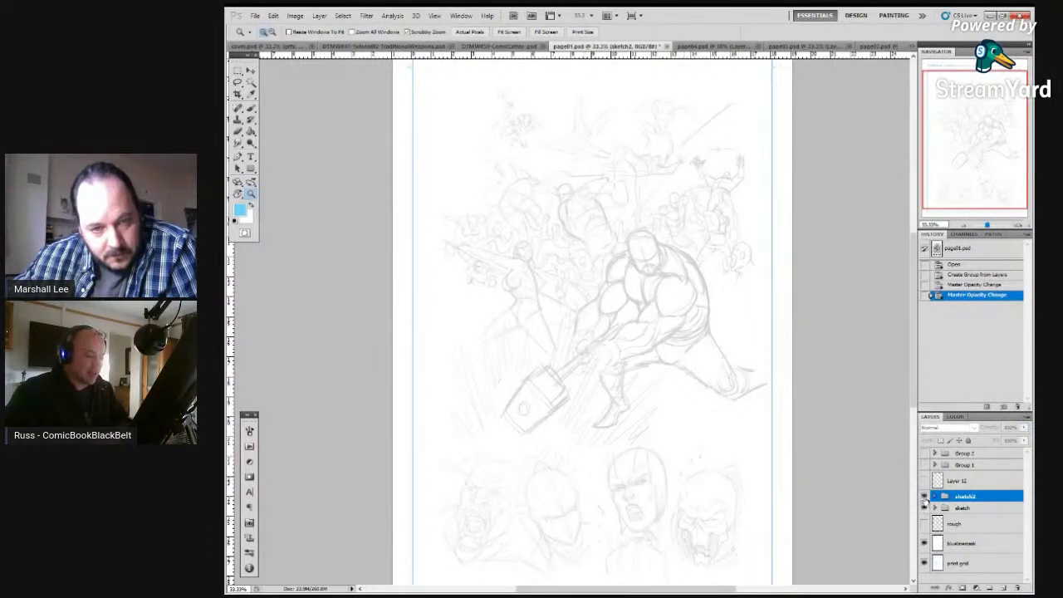
pyautogui.click(924, 496)
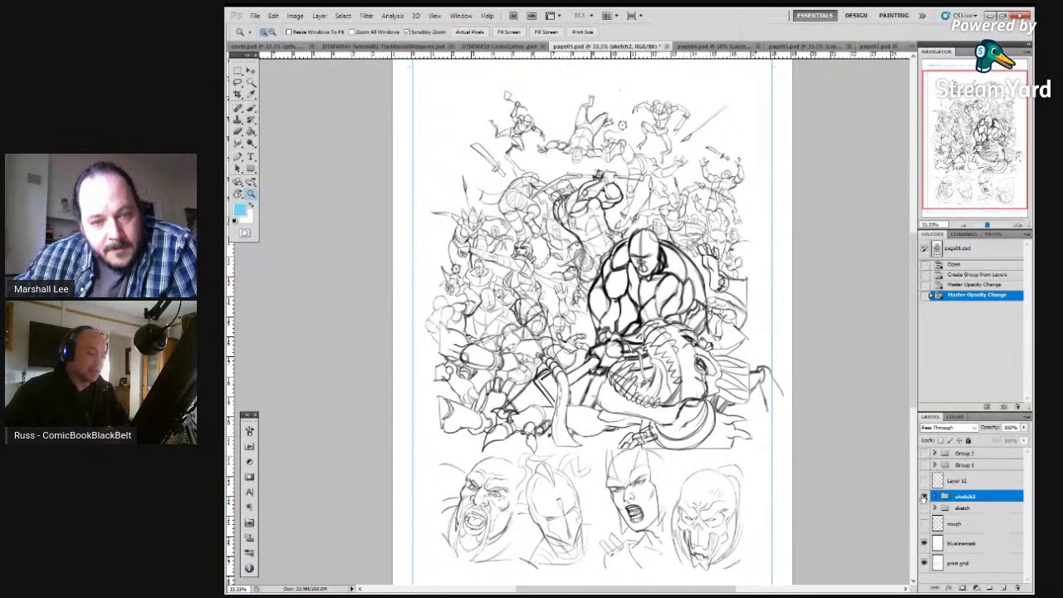
pyautogui.click(924, 497)
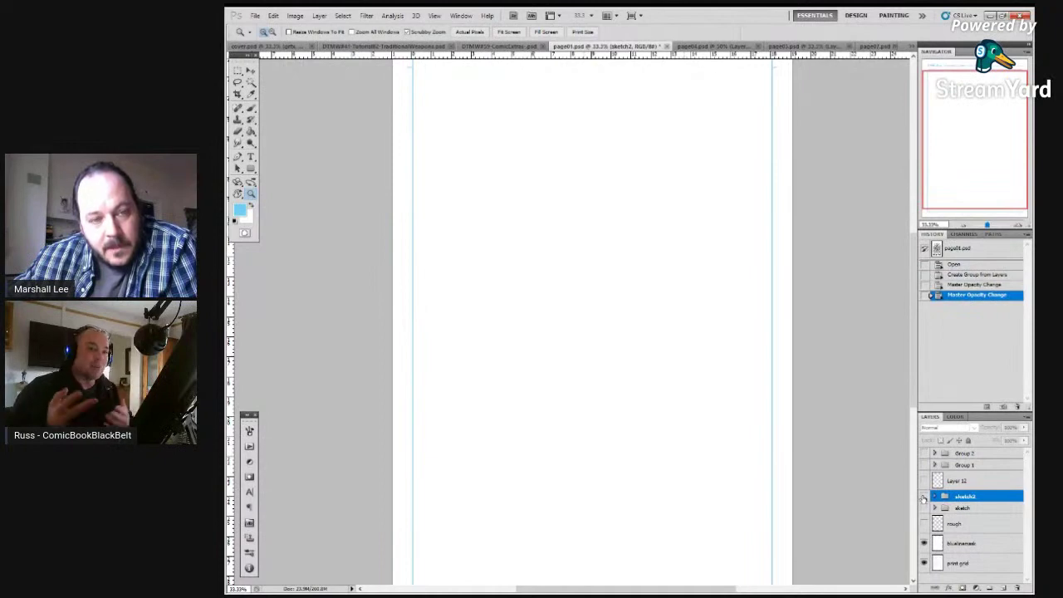
pyautogui.click(924, 465)
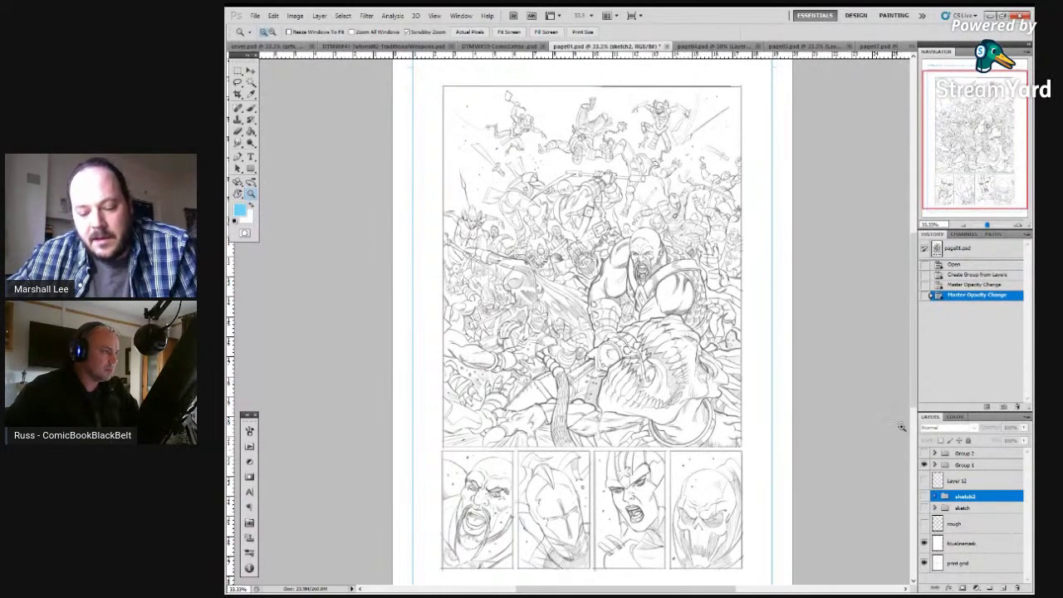
# Bring up page05, collapse and hide Group 1, show the inks in Group 2 and hide the rough sketch layer
pyautogui.click(810, 46)
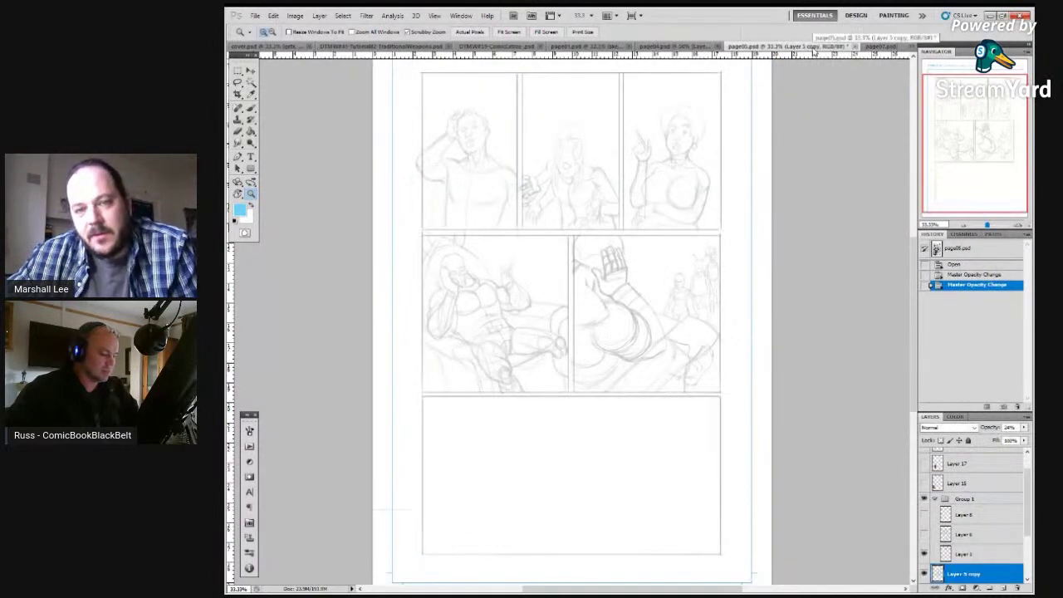
pyautogui.click(935, 499)
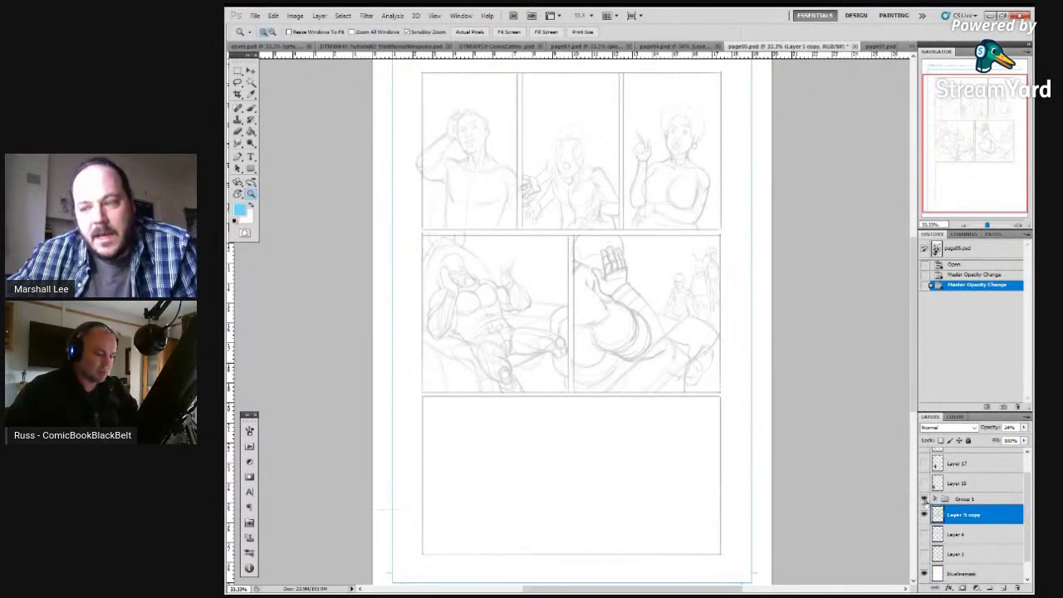
pyautogui.click(924, 499)
pyautogui.scroll(1, 925, 502)
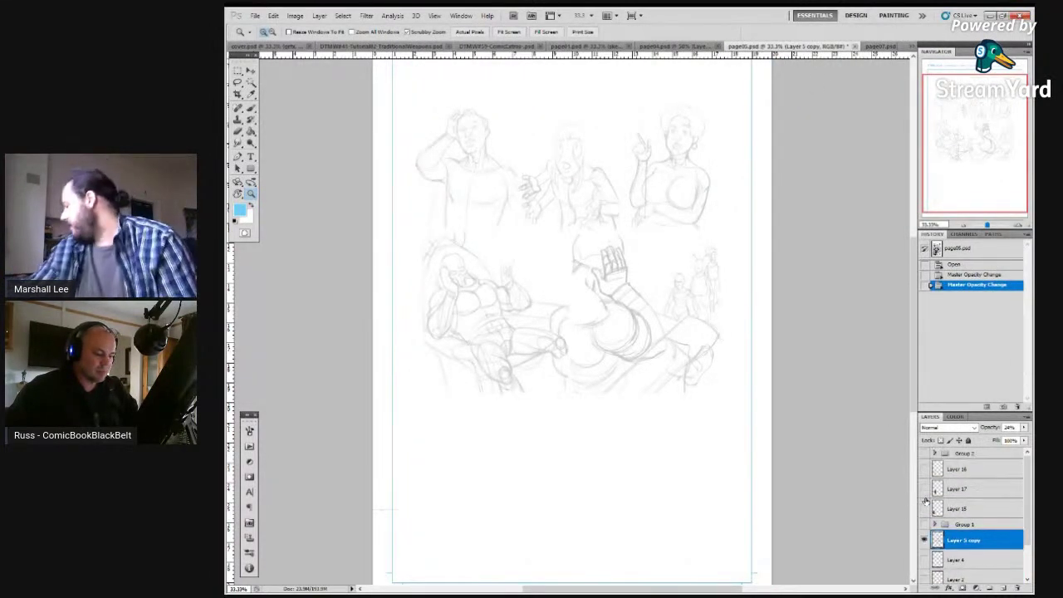
pyautogui.click(925, 454)
pyautogui.click(924, 540)
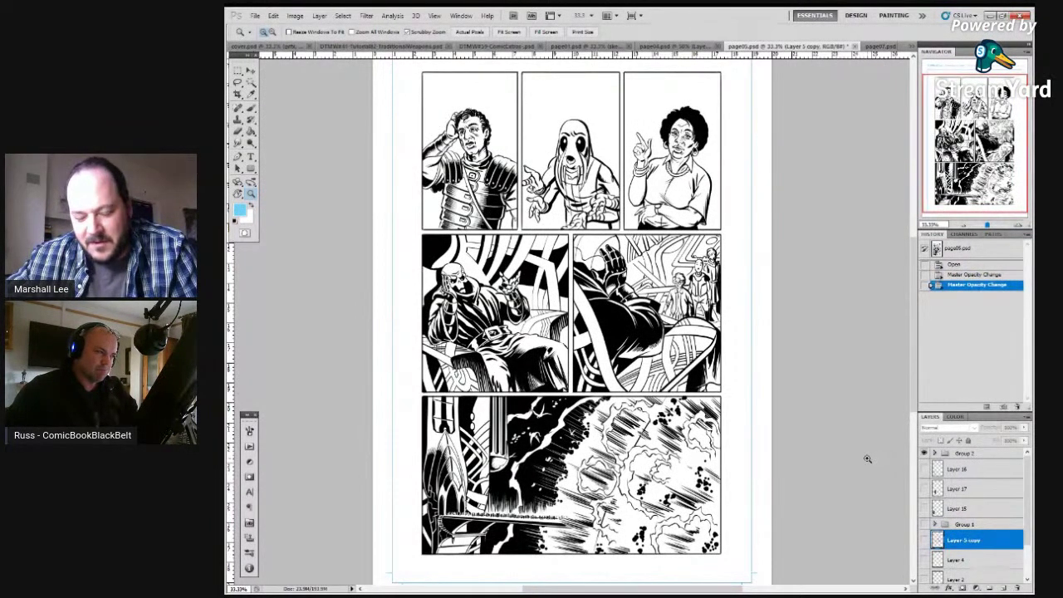
# Look through the inked page07 and page05, the superhero group drawing and the traditional weapons tutorial document
pyautogui.click(882, 46)
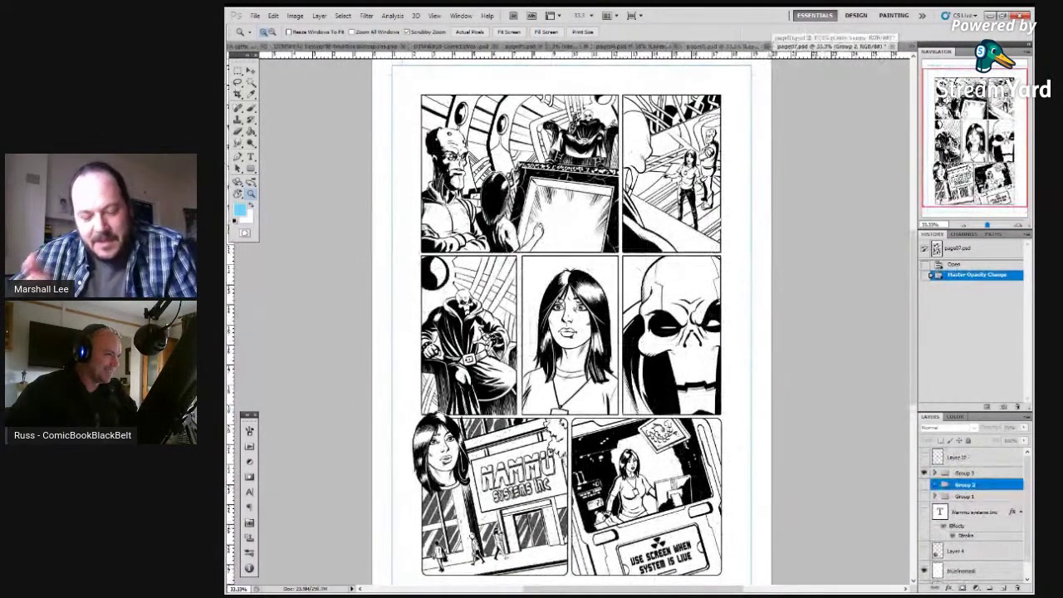
pyautogui.click(736, 47)
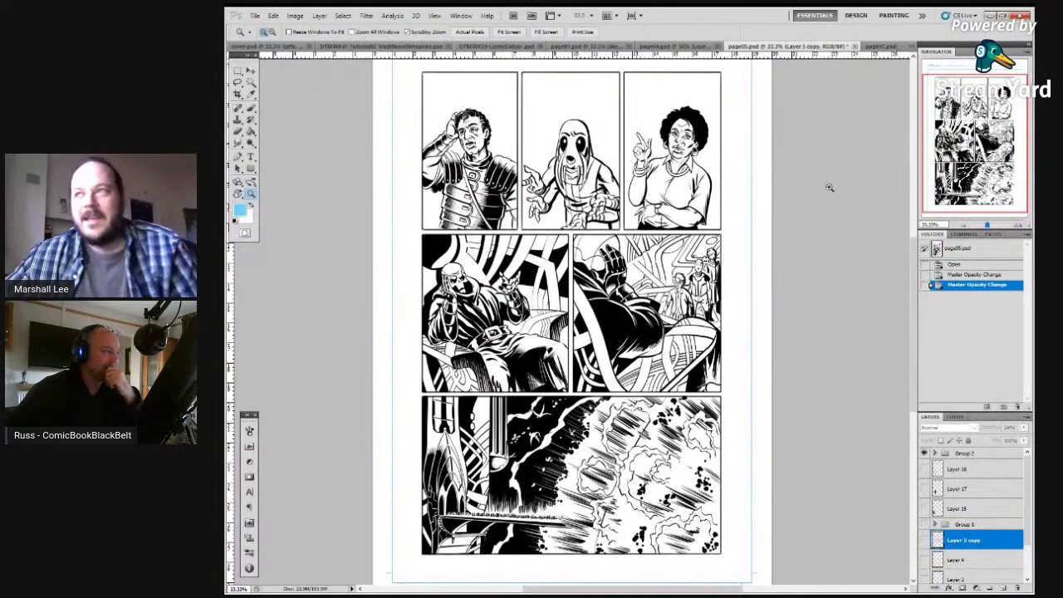
pyautogui.click(486, 47)
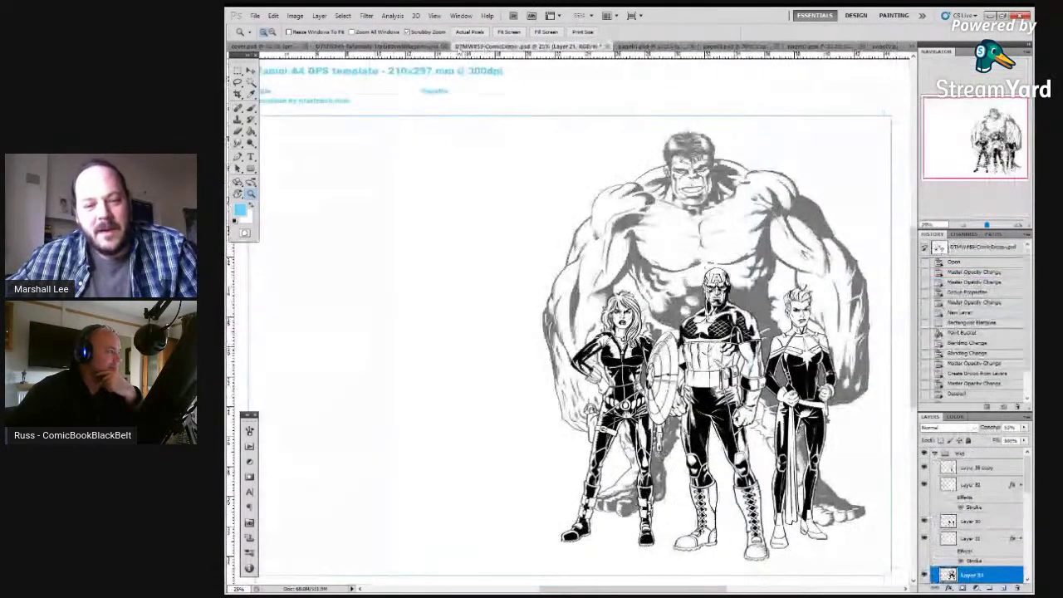
pyautogui.hotkey('ctrl', 'shift', 'Tab')
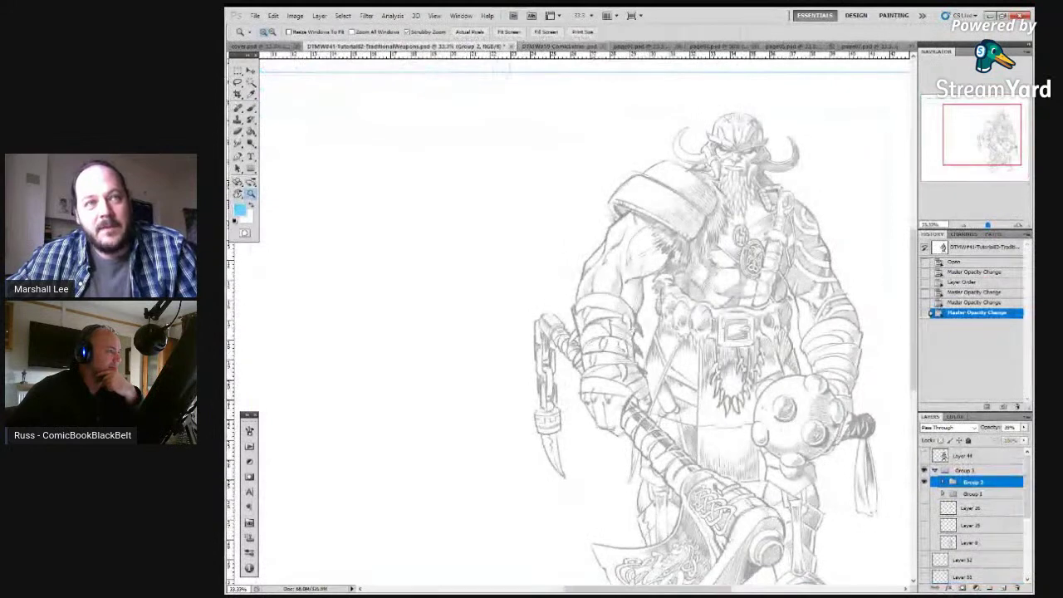
# Return to page01 and swap the Group 1 pencils for the inked battle scene in Group 2
pyautogui.click(638, 47)
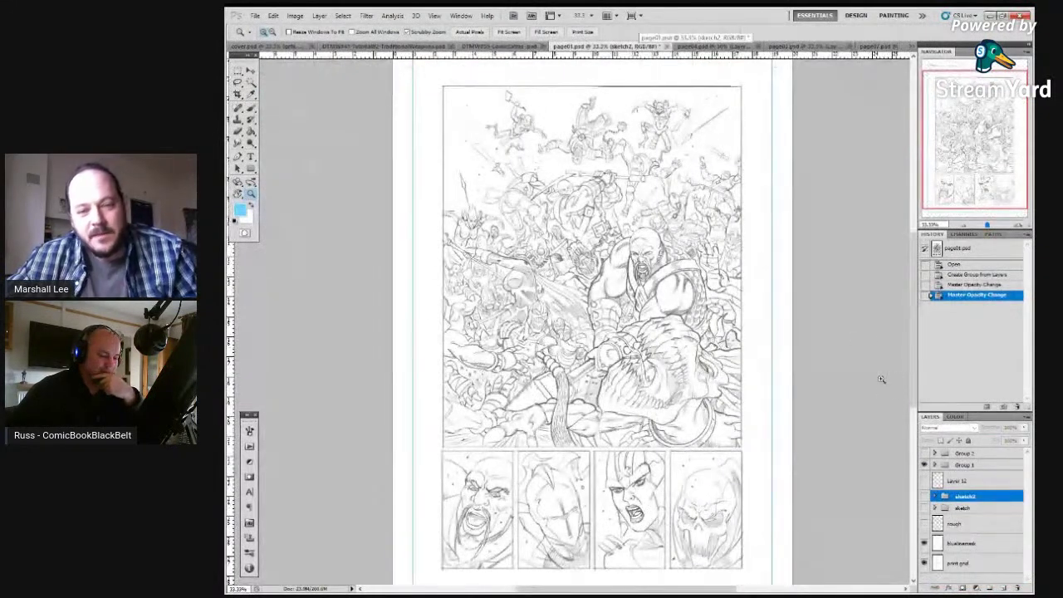
pyautogui.click(924, 464)
pyautogui.click(924, 453)
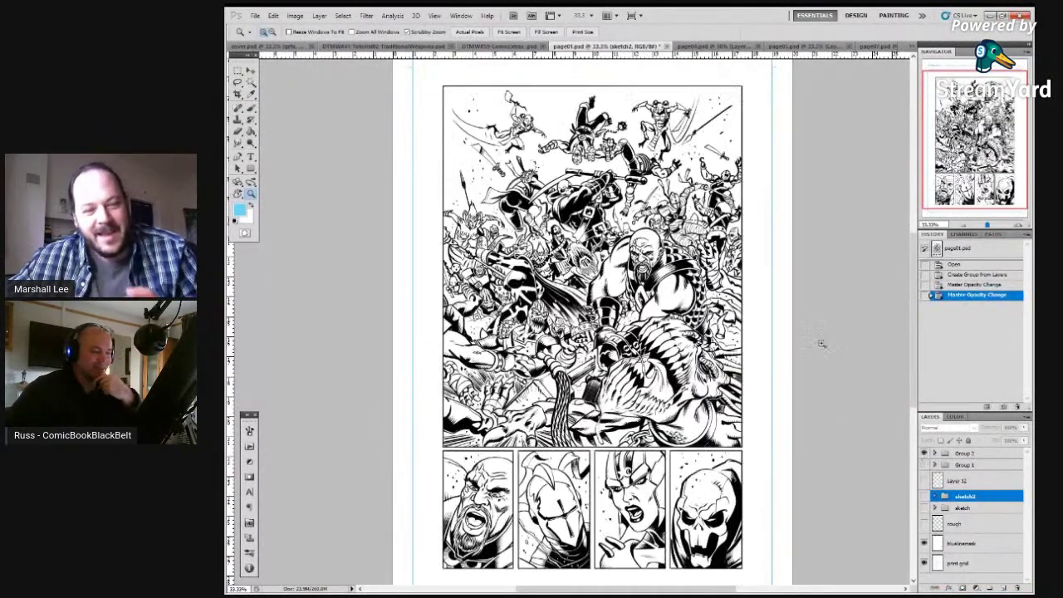
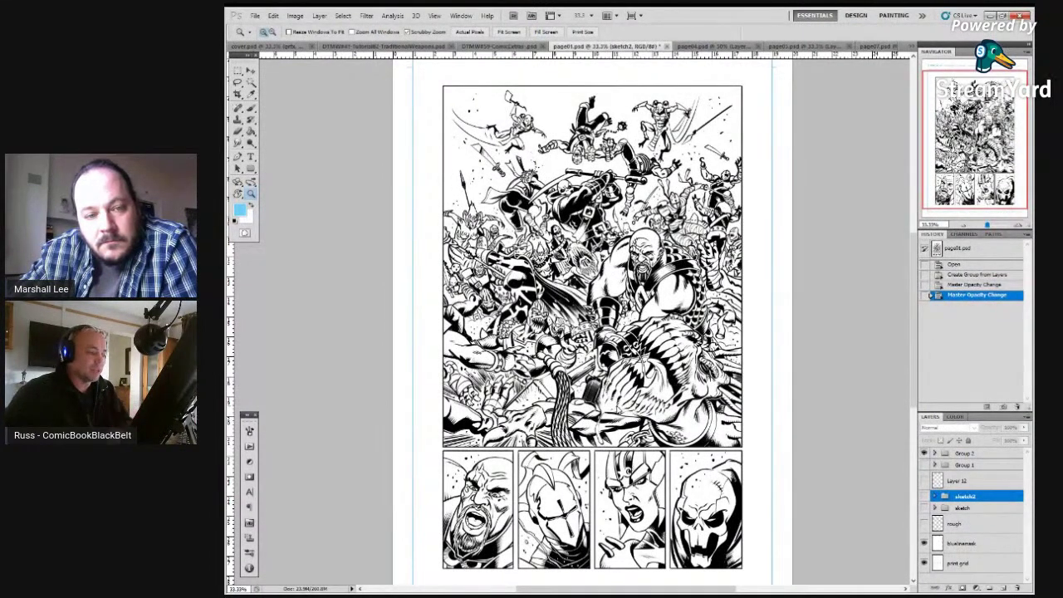
pyautogui.scroll(-2, 586, 422)
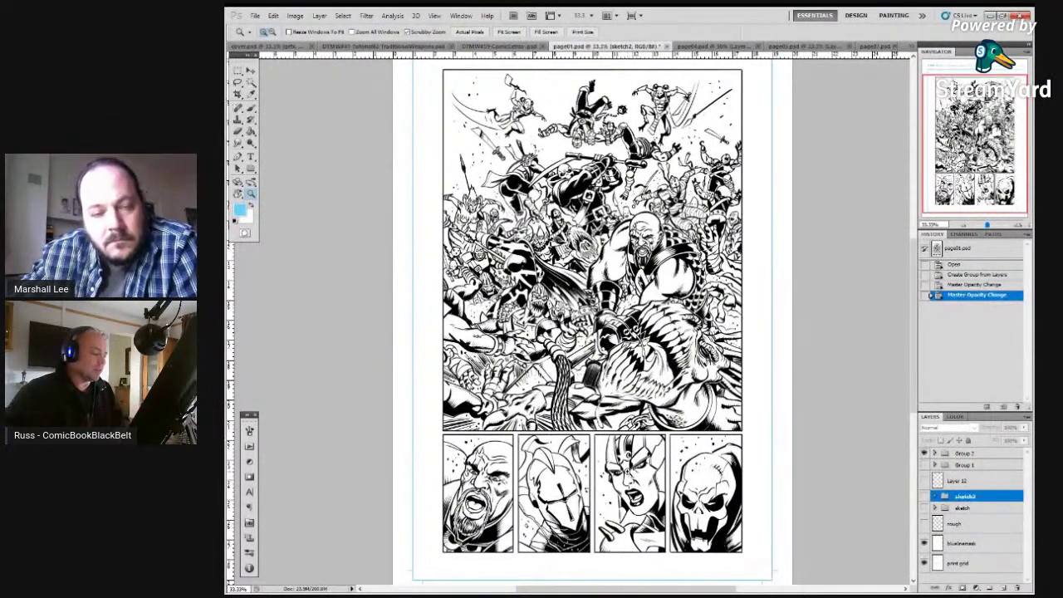
# Bring up page04 at 33.33% zoom and examine the inked panels down to the full throne room scene
pyautogui.click(719, 47)
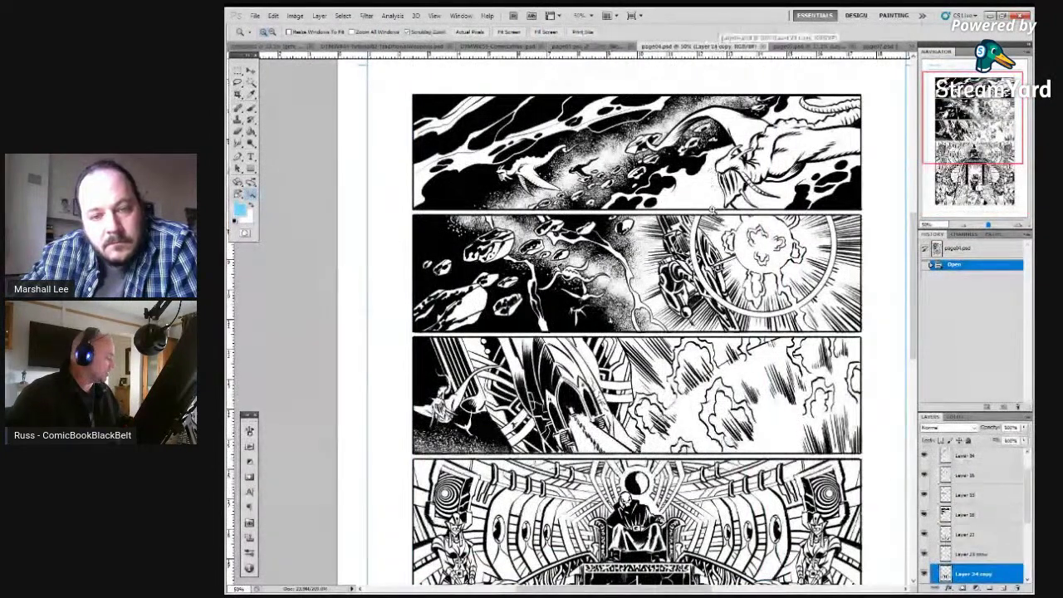
pyautogui.hotkey('ctrl', '-')
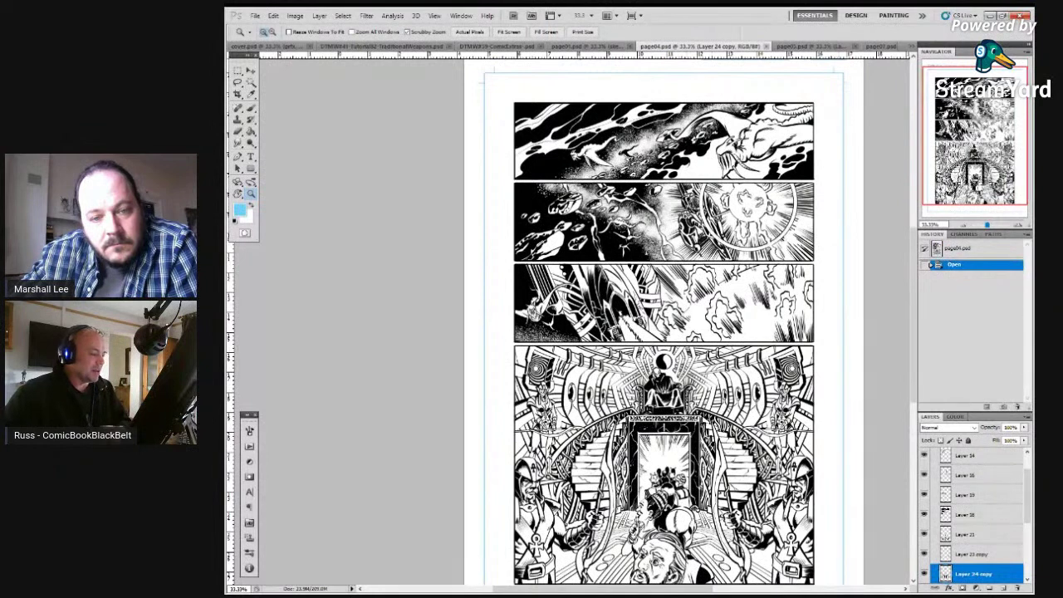
pyautogui.scroll(-3, 664, 327)
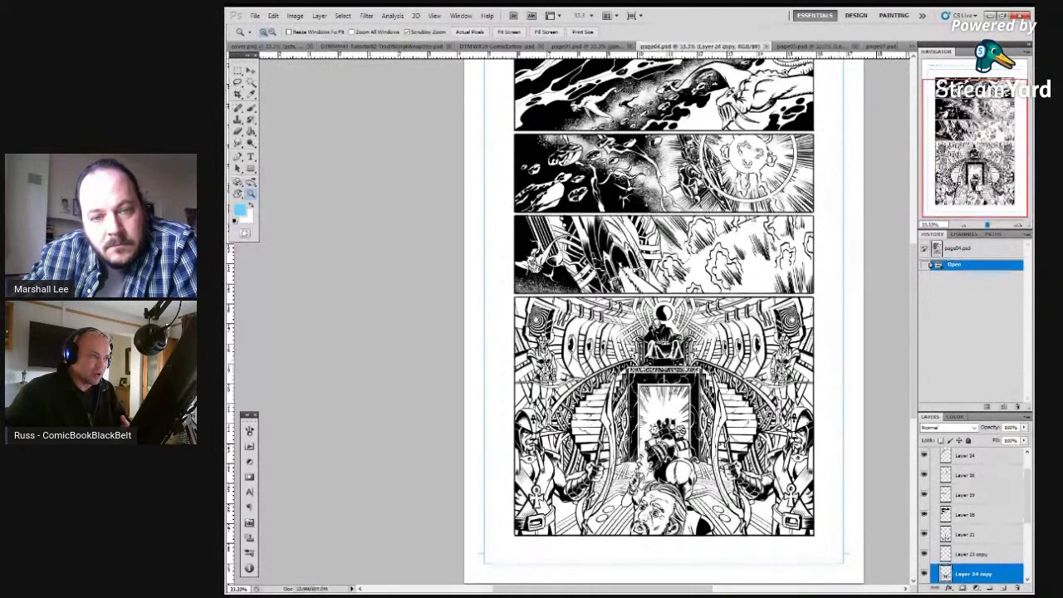
# Review the inked page05 and page07 documents again and go back to the page01 battle scene
pyautogui.click(810, 46)
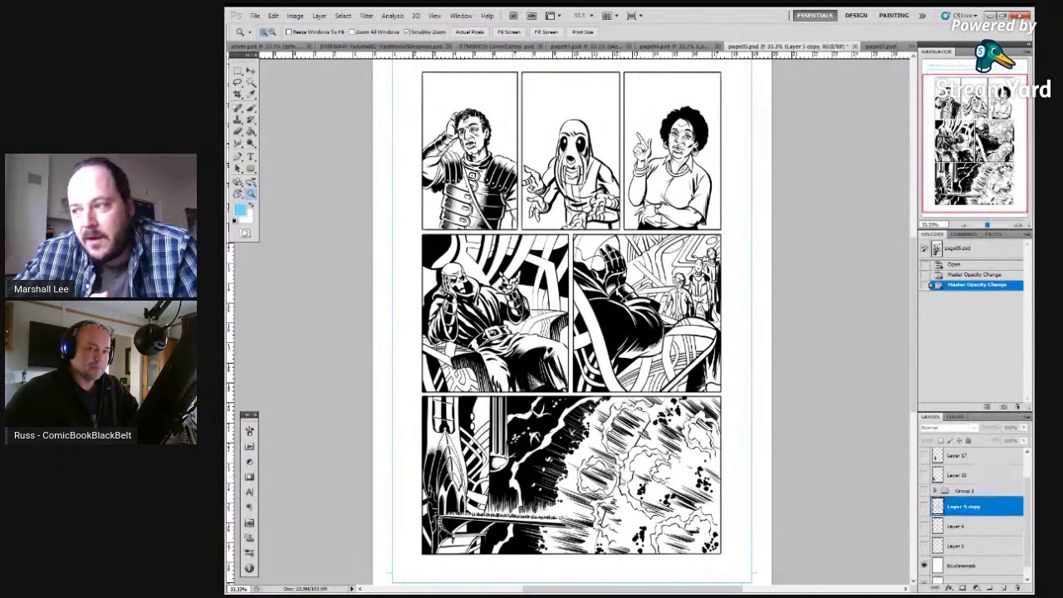
pyautogui.click(879, 47)
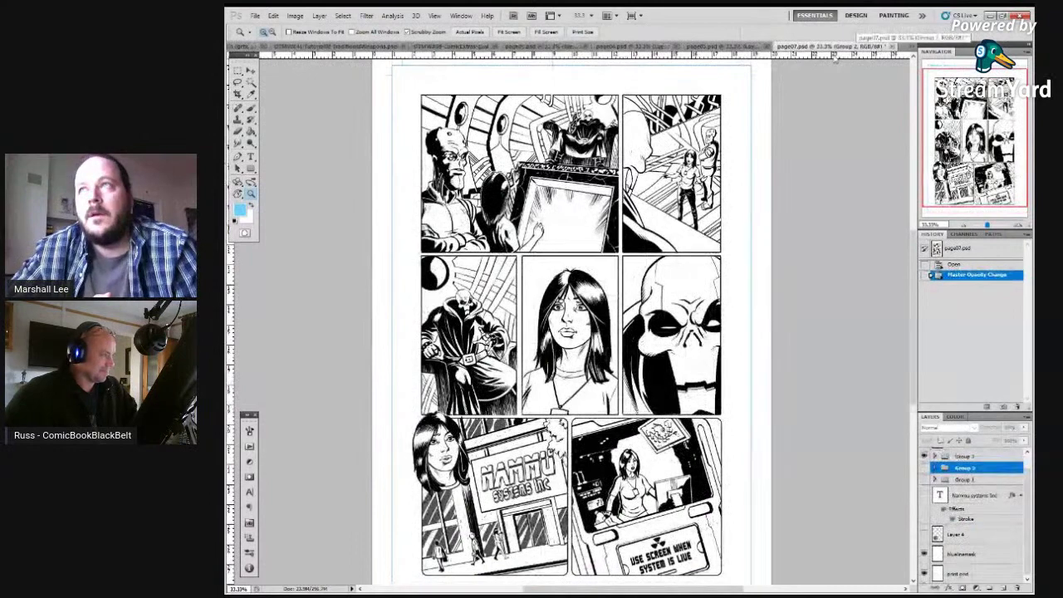
pyautogui.click(737, 46)
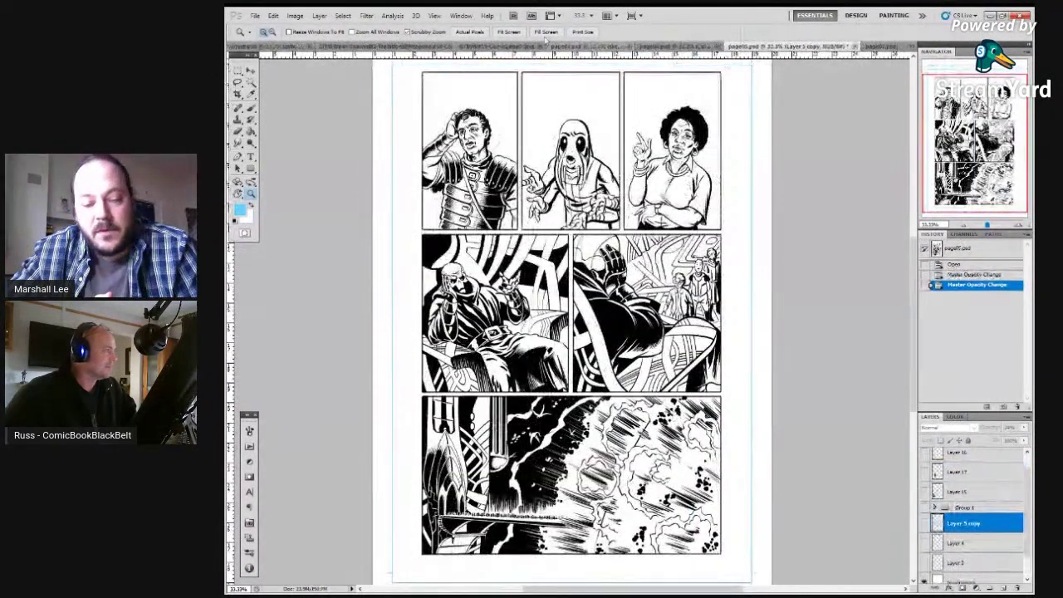
pyautogui.click(581, 47)
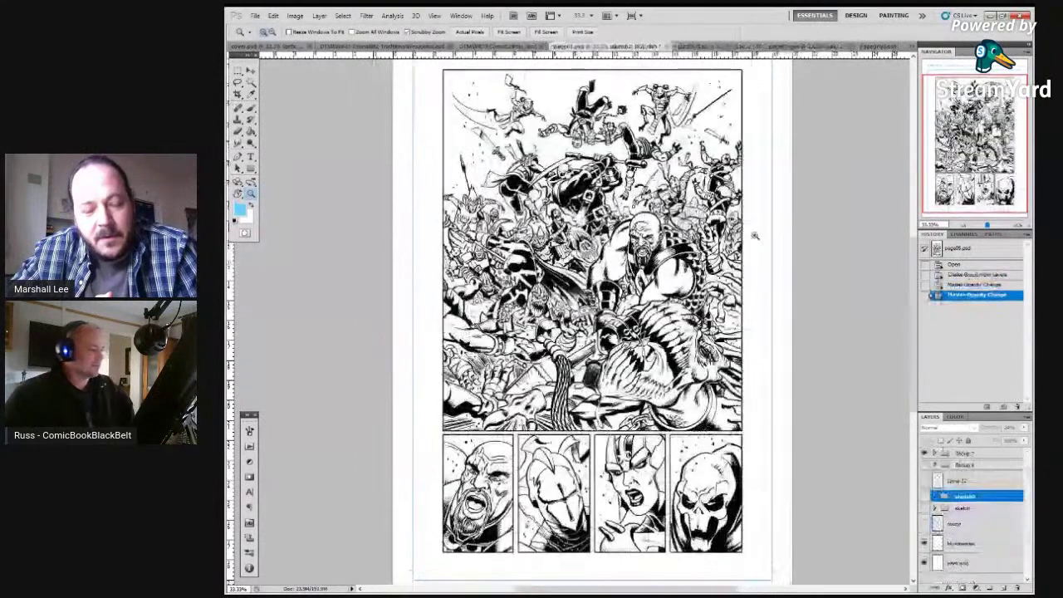